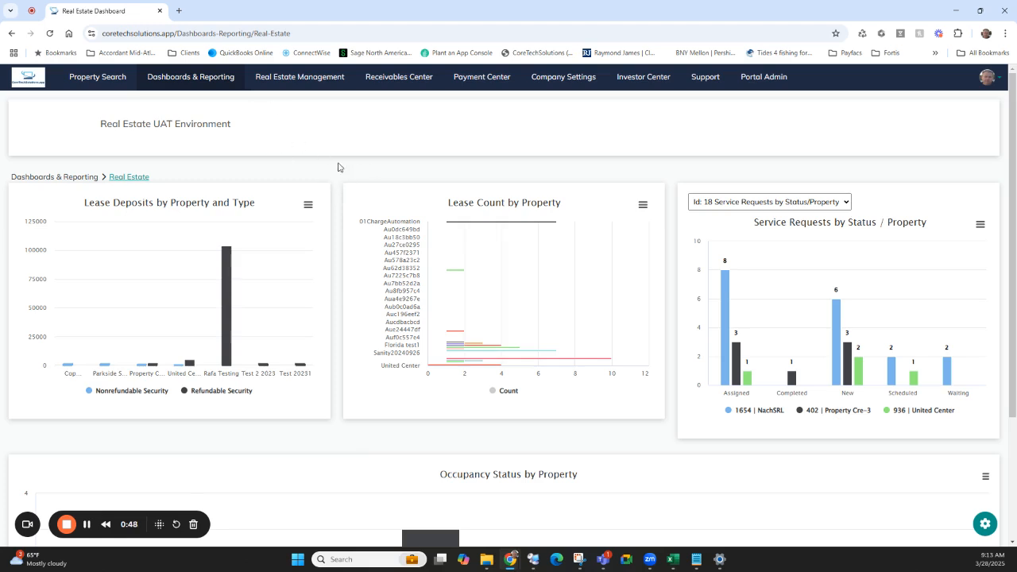
Step: Switch the service requests chart to Id: 19 Service Requests by Property and review the Occupancy Status by Property chart
mouse_move(224, 81)
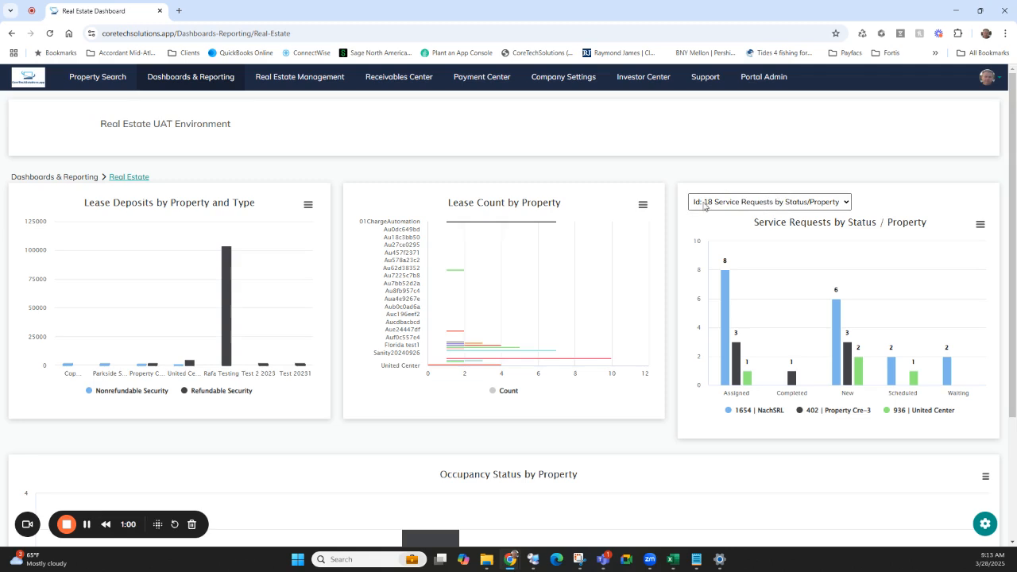
click(781, 203)
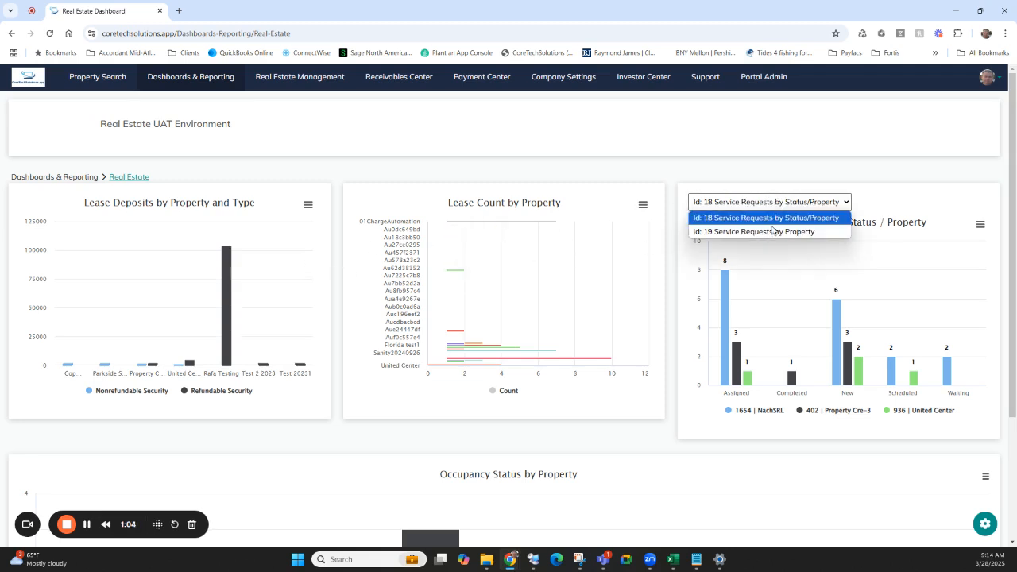
click(771, 229)
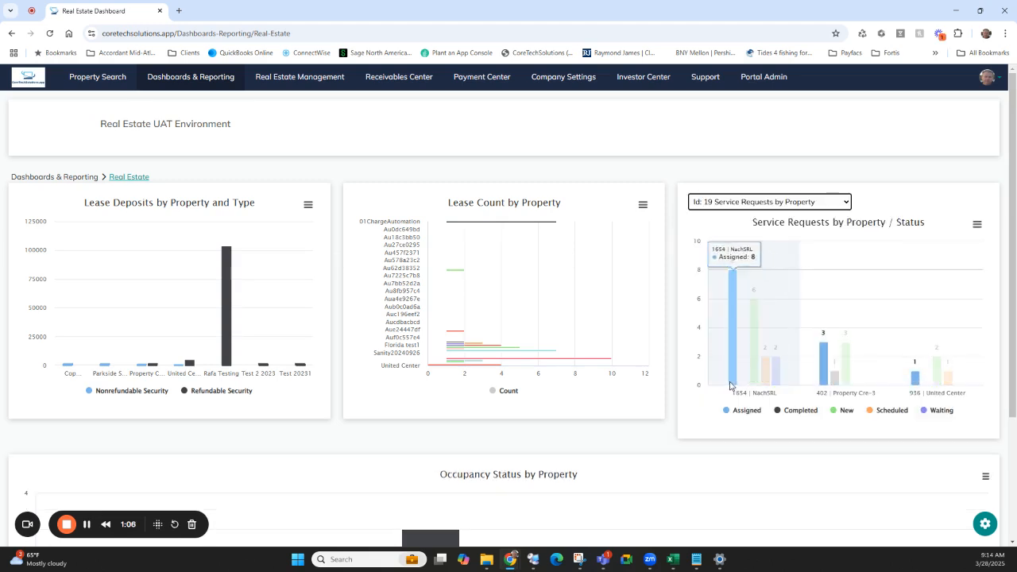
scroll(675, 357, down, 3)
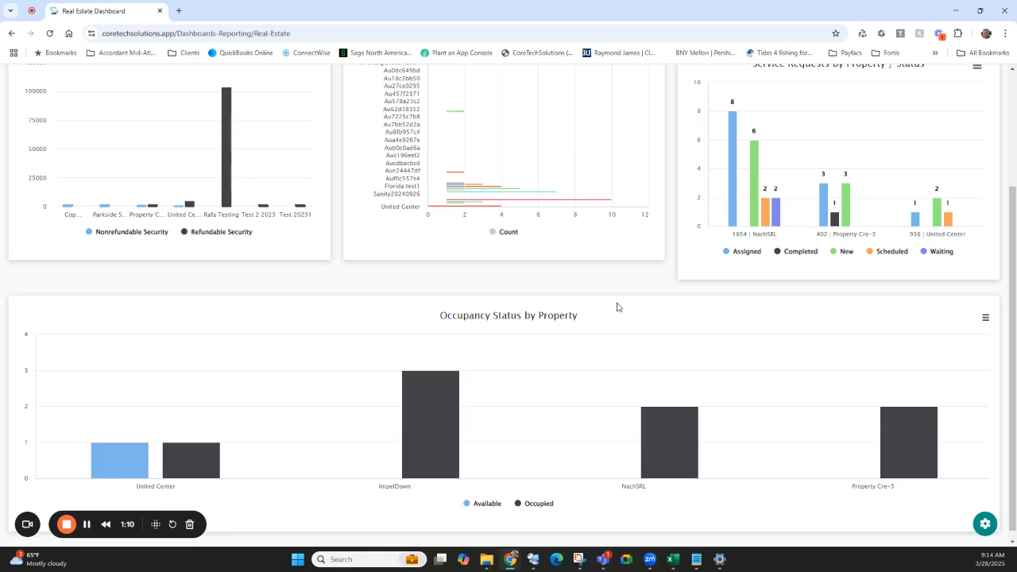
scroll(655, 274, down, 1)
scroll(656, 273, up, 3)
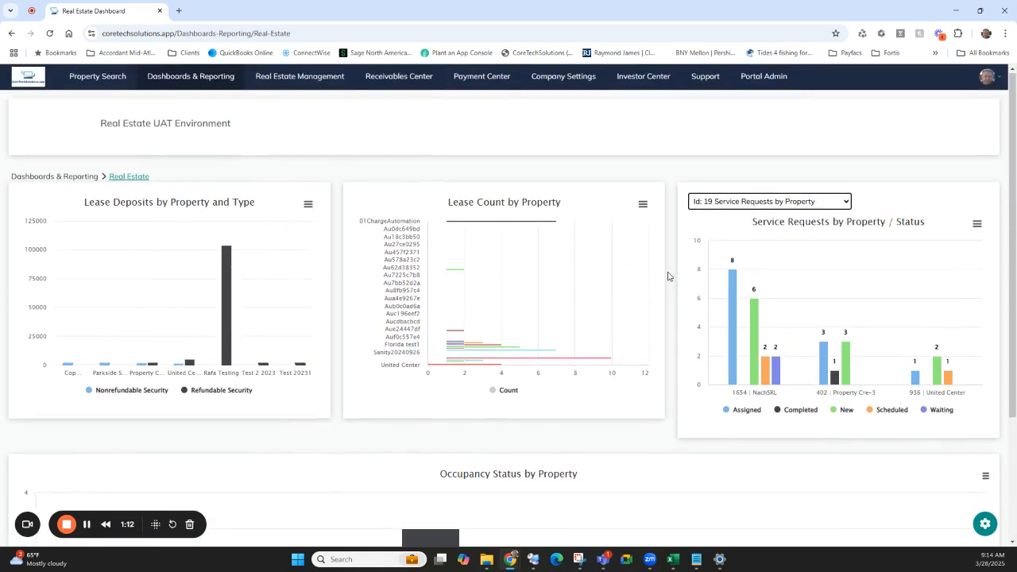
Step: Go to the Property Center and open the NachSRL property
mouse_move(159, 79)
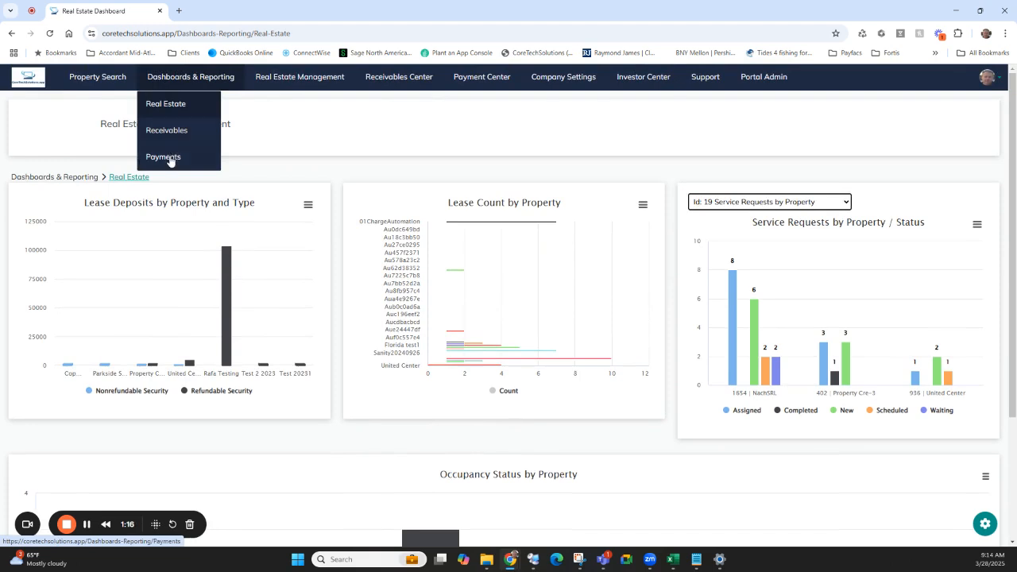
mouse_move(318, 79)
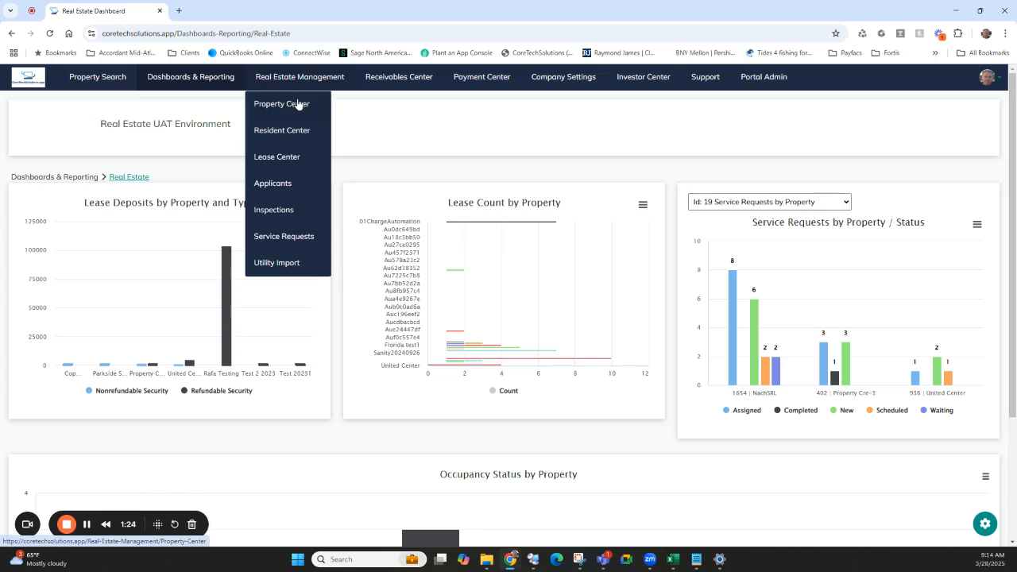
click(297, 102)
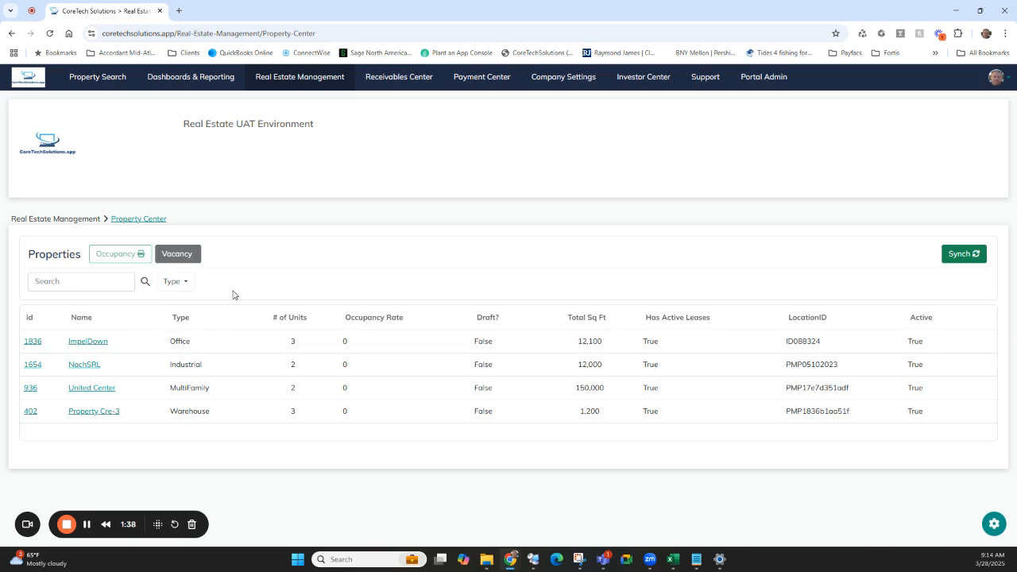
click(76, 368)
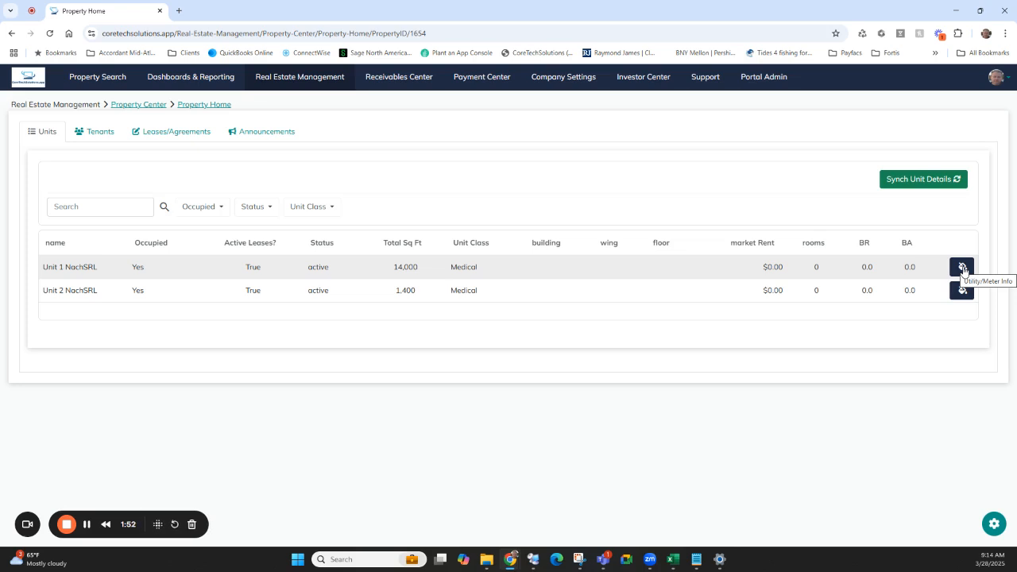
Step: Look through the NachSRL property's tenants and its leases and agreements
click(87, 131)
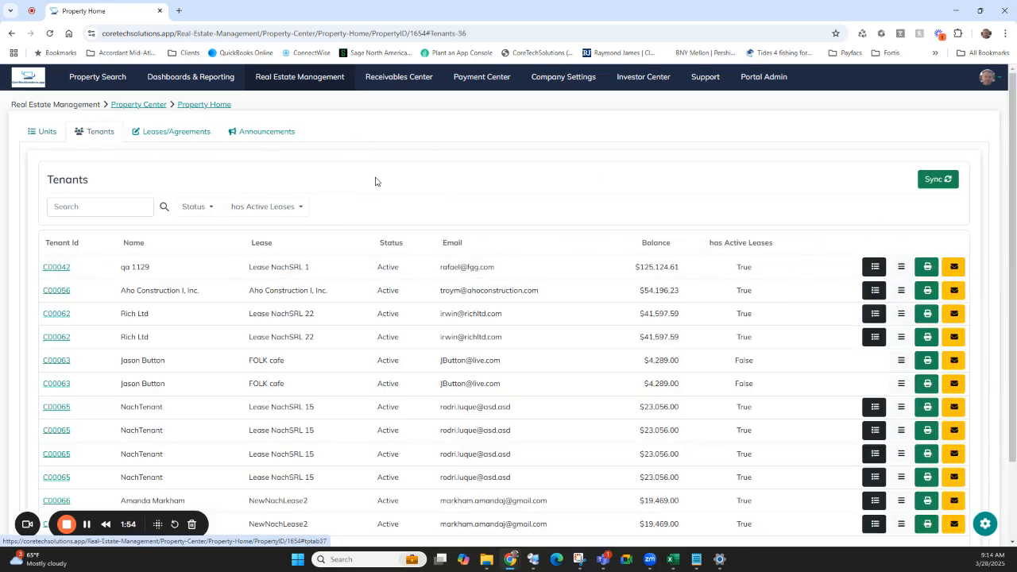
scroll(382, 183, down, 1)
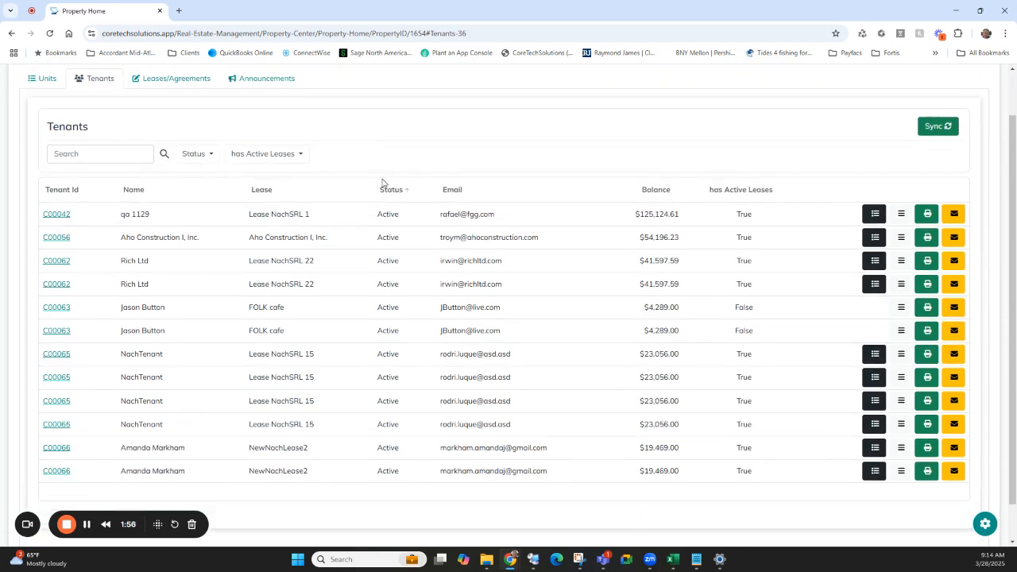
scroll(333, 171, up, 1)
click(176, 136)
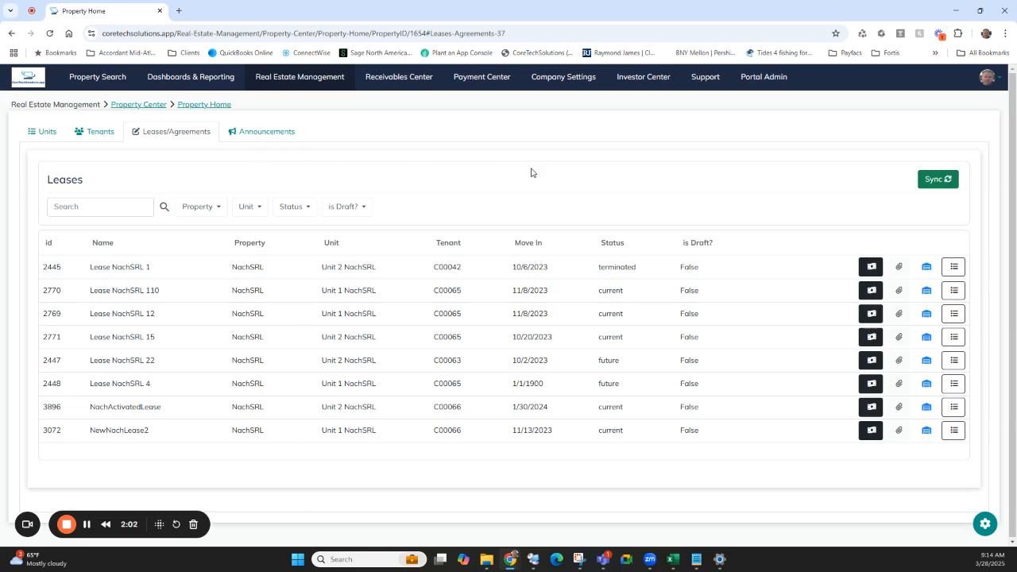
Step: Start a new announcement for the NachSRL property and address it to all tenants
click(273, 131)
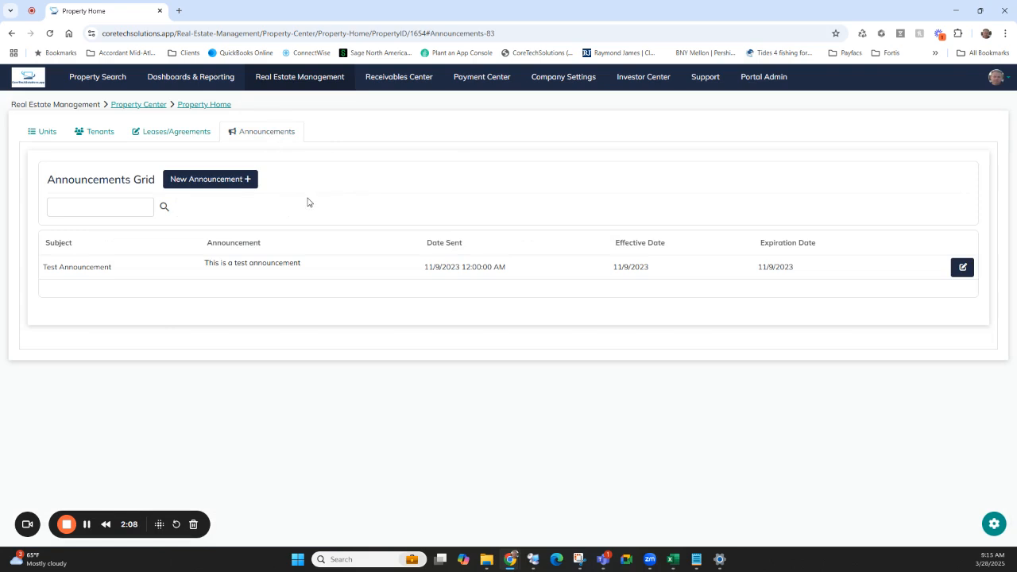
click(220, 183)
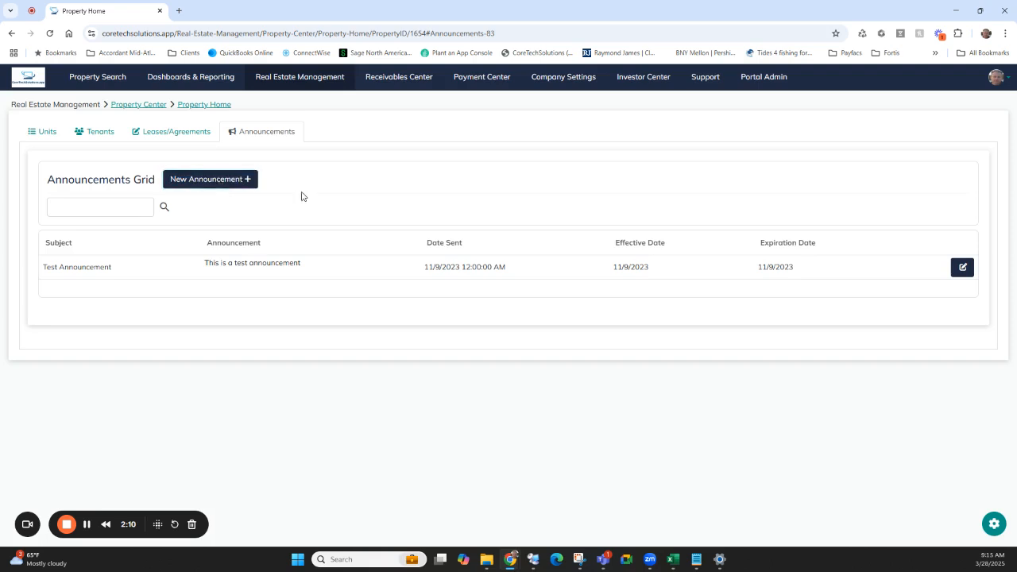
click(388, 190)
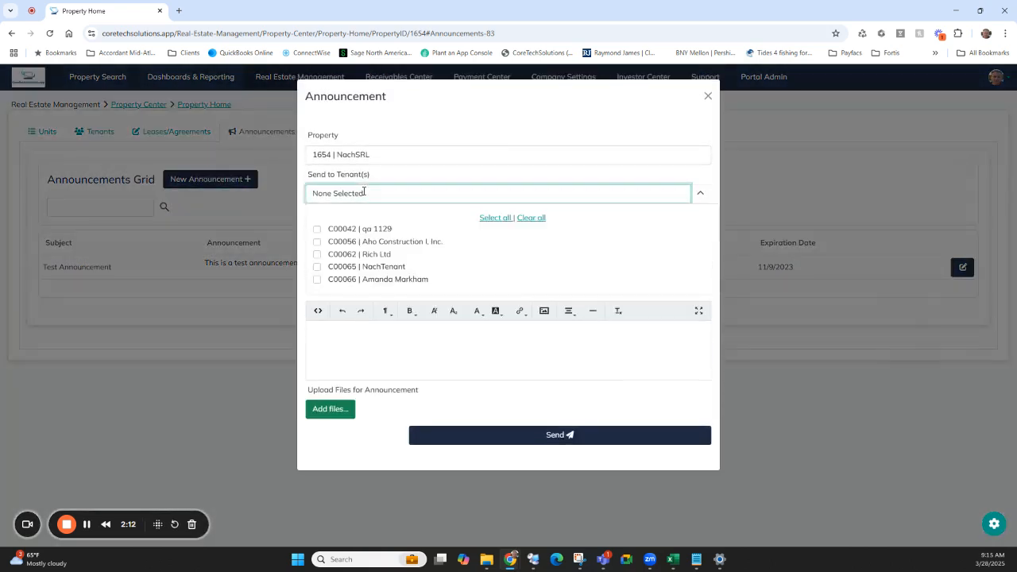
click(496, 218)
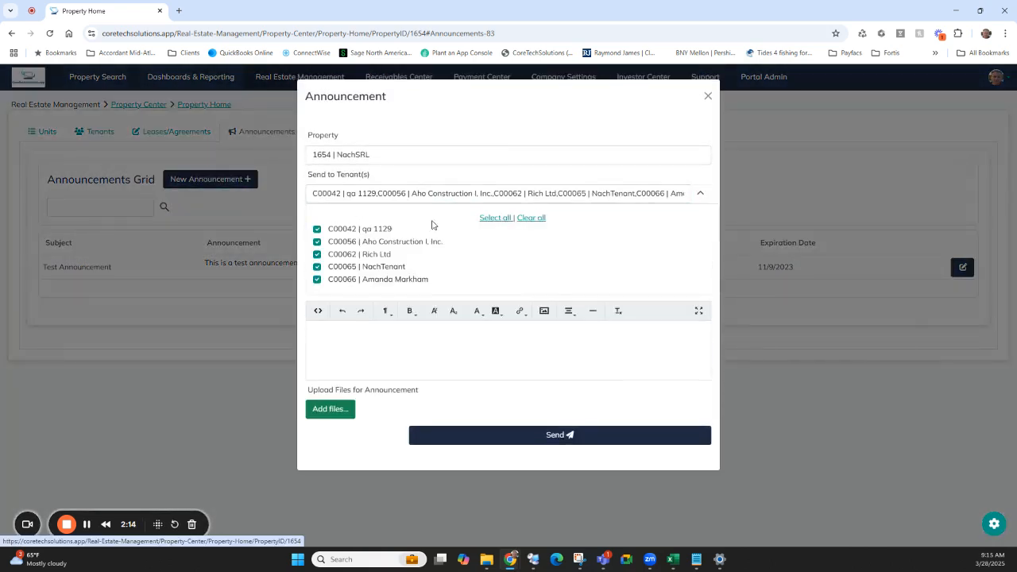
click(302, 203)
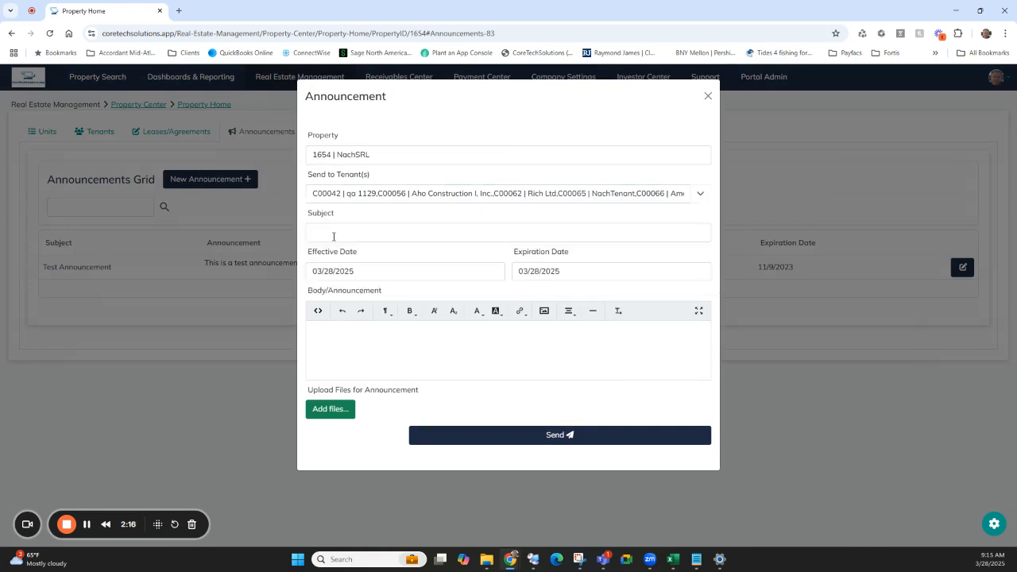
Step: Give the announcement the subject "Paving parking lot", effective date 03/31/2025 and expiration date 04/02/2025
click(332, 234)
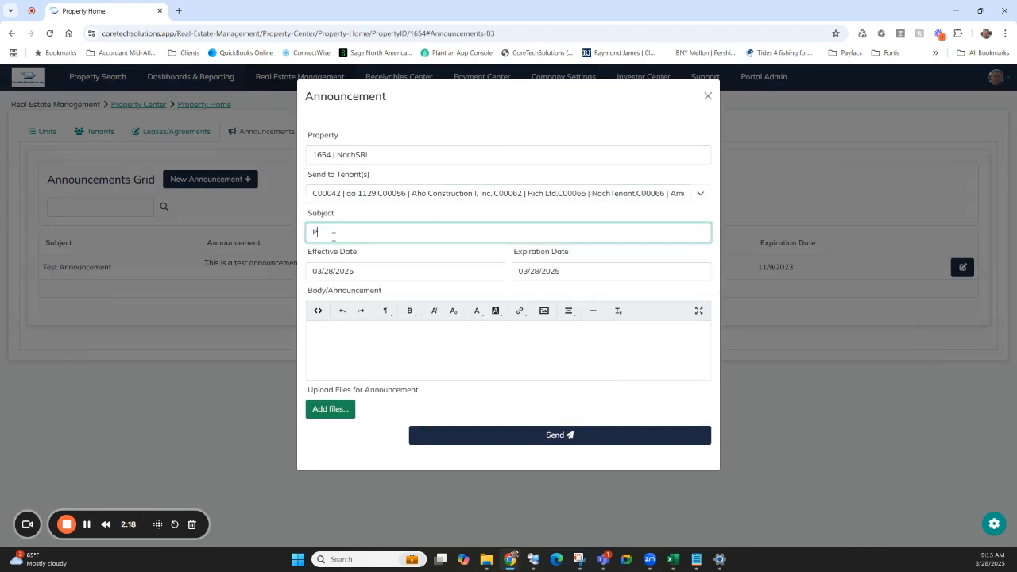
text(Paving)
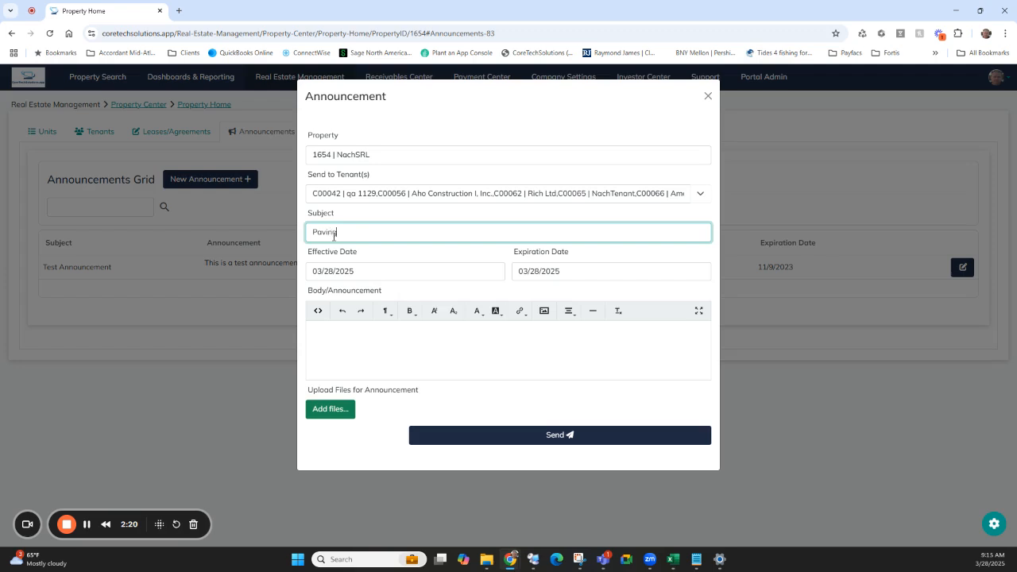
text( parking lot)
click(360, 274)
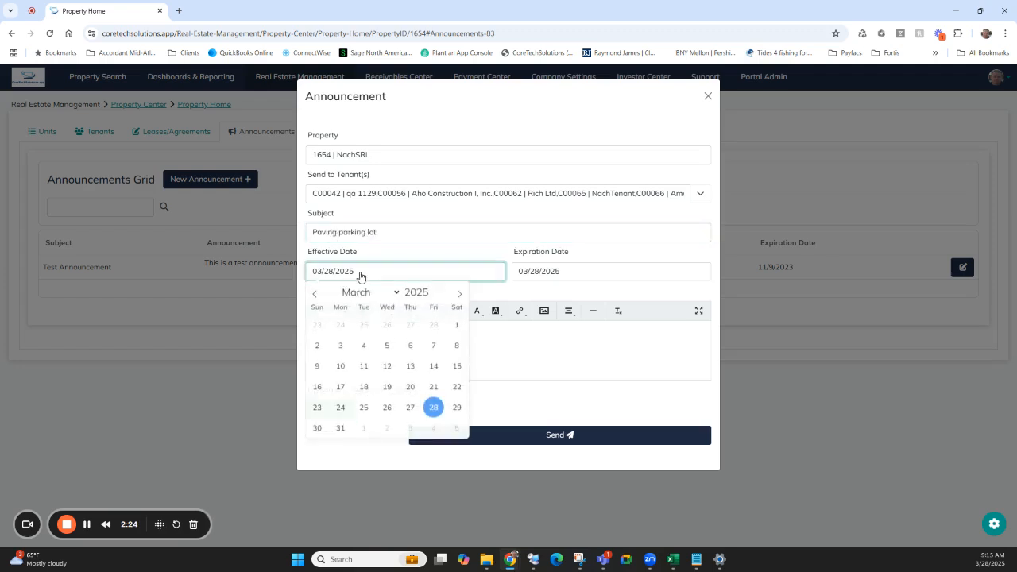
click(340, 428)
click(571, 271)
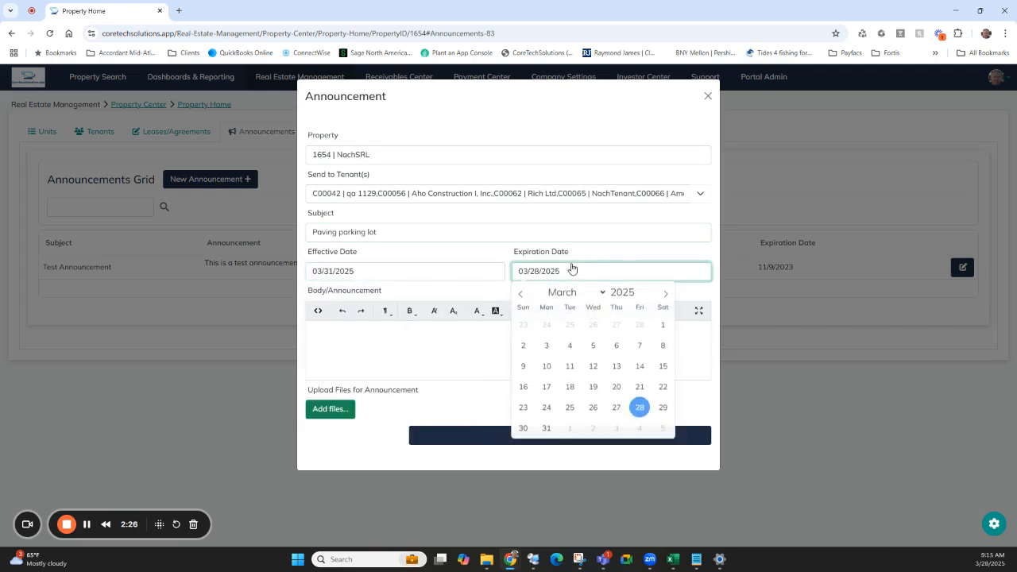
click(596, 435)
Step: Enter "announcement enter" as the announcement body and send the announcement
click(391, 337)
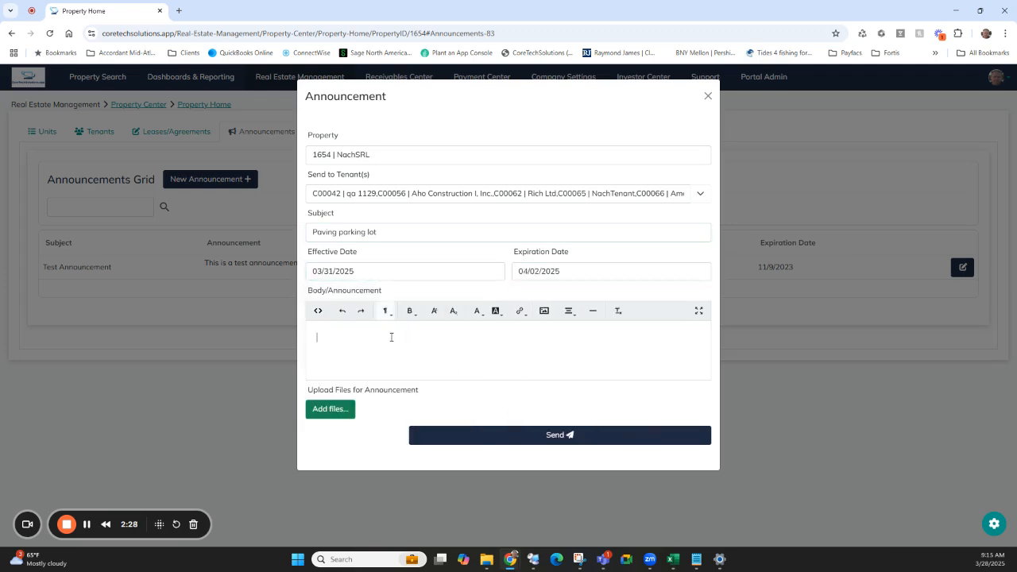
text(announcement enter)
click(553, 436)
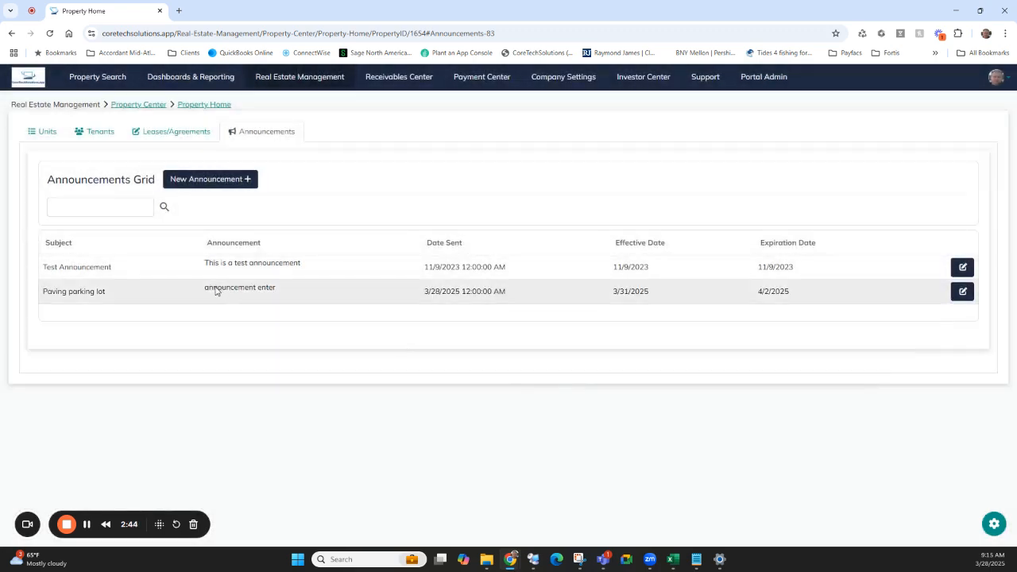
Step: Open the Resident Center and look through the residents list and its row actions
mouse_move(301, 79)
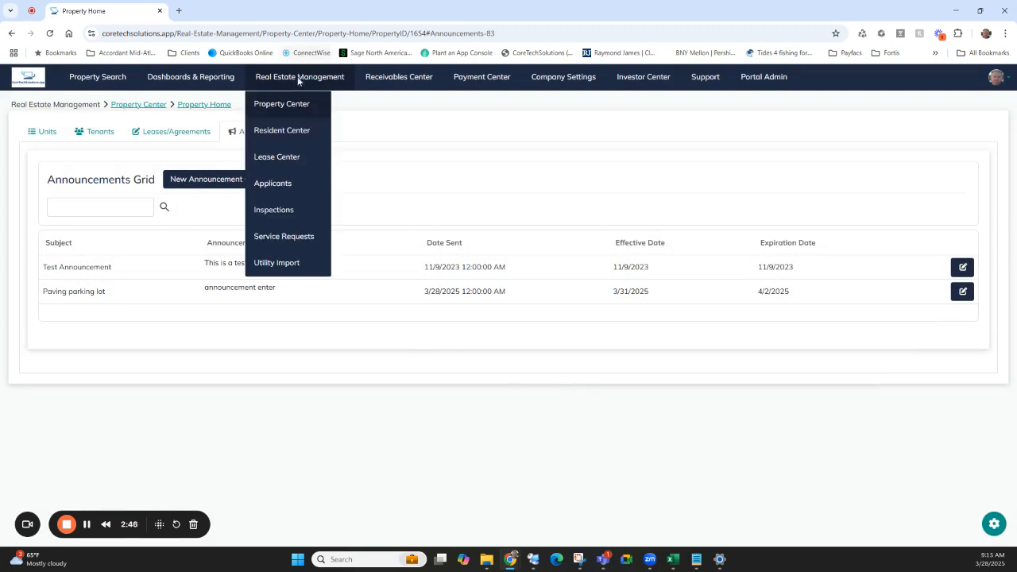
click(279, 132)
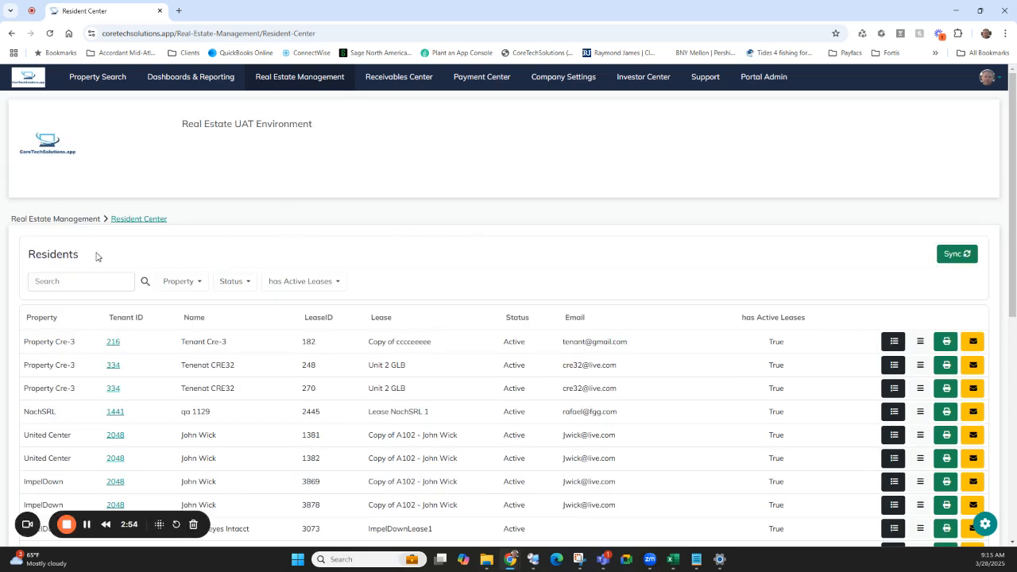
scroll(428, 251, down, 1)
scroll(429, 251, down, 1)
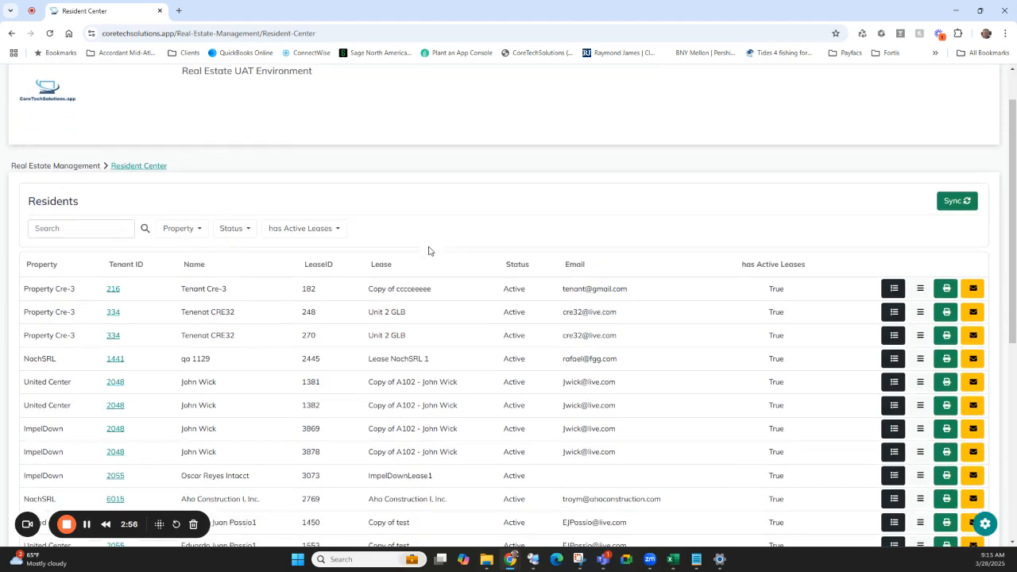
scroll(429, 251, up, 1)
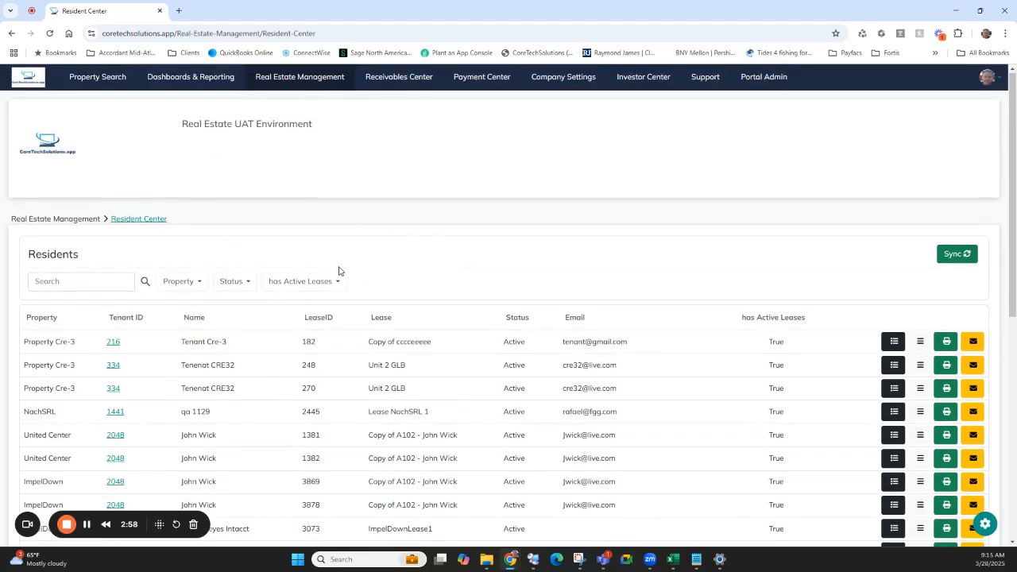
scroll(452, 248, down, 2)
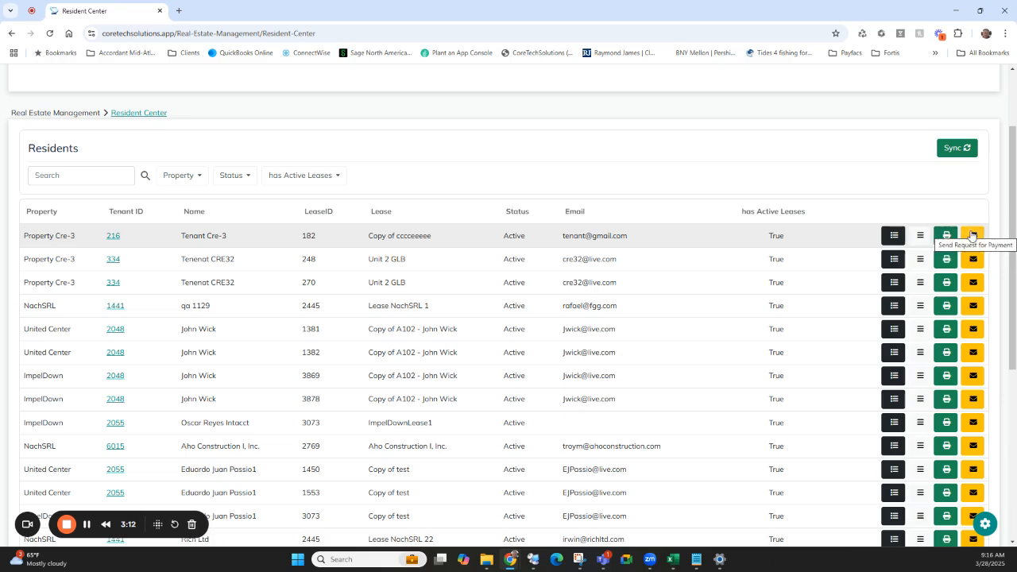
scroll(971, 235, up, 3)
Step: Open the Lease Center and look through the current and future leases
mouse_move(300, 80)
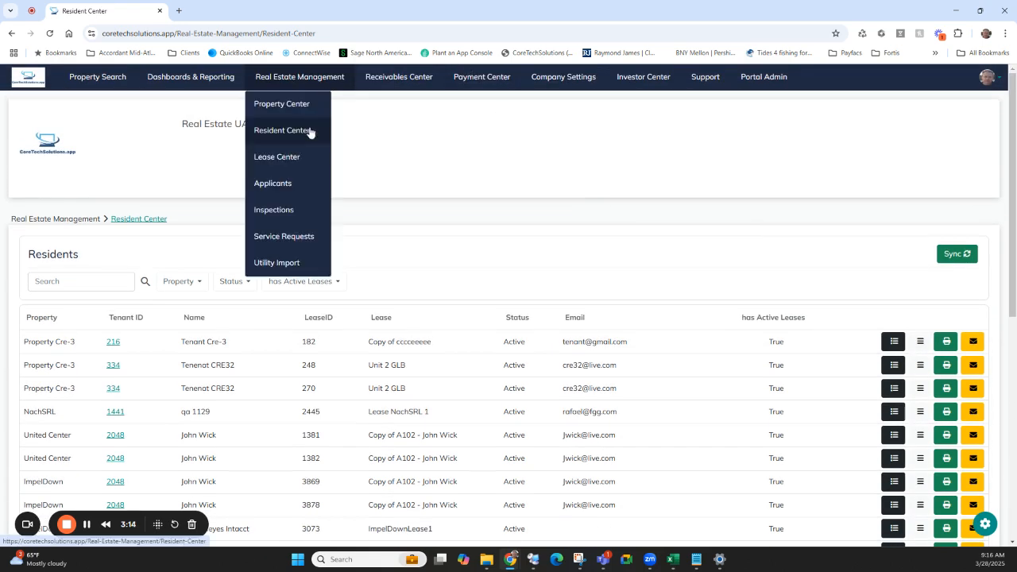
click(291, 157)
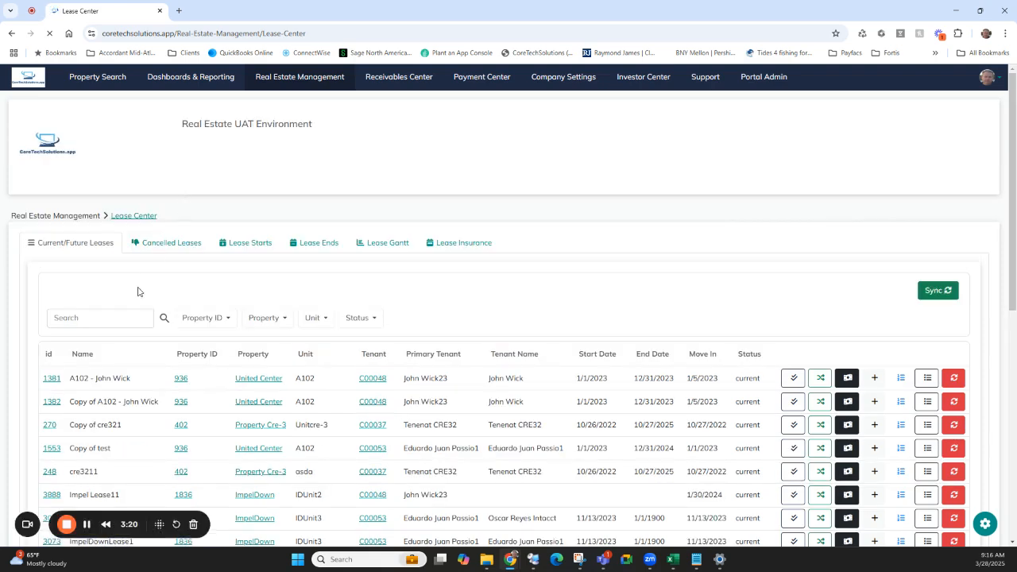
scroll(427, 264, down, 1)
scroll(427, 264, down, 1)
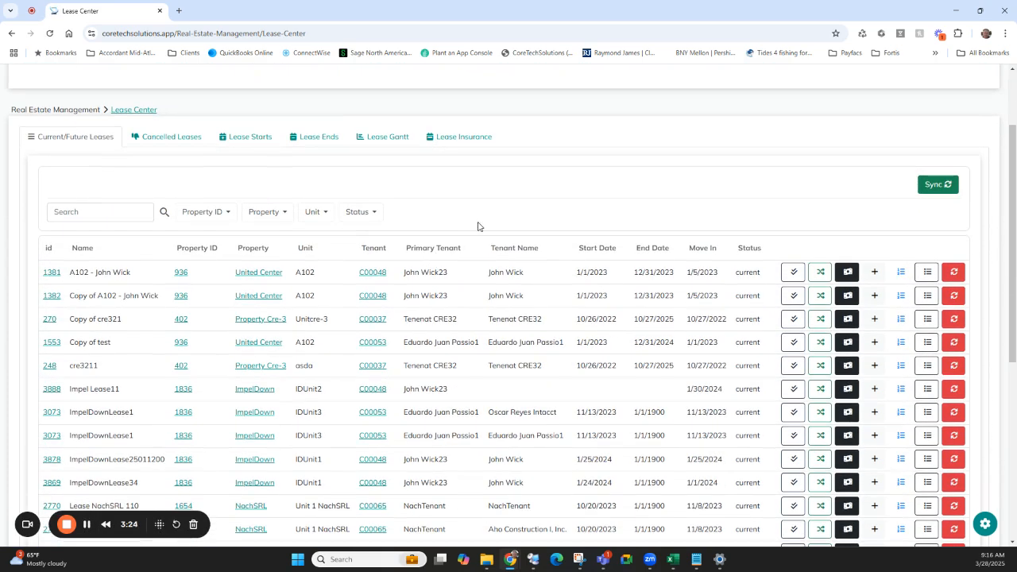
scroll(481, 222, up, 1)
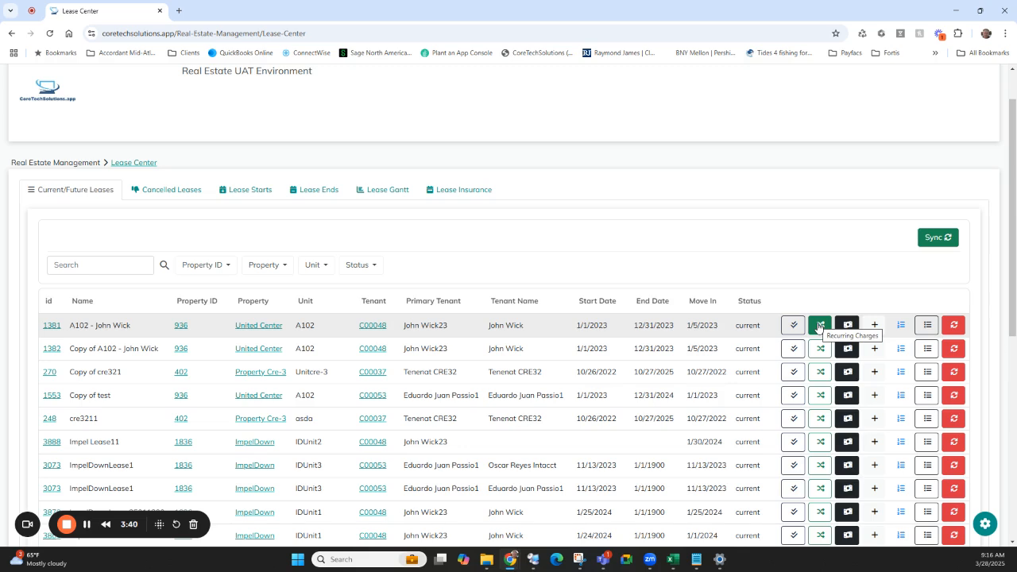
Step: Check the recurring charges and attachments of the first listed lease in unit A102, closing the attachments without uploading files
click(819, 325)
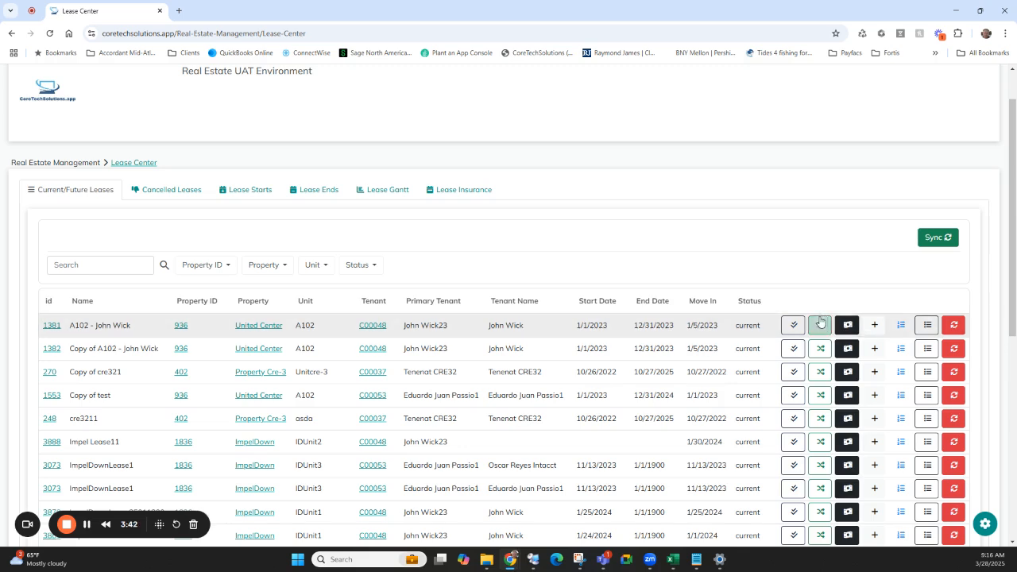
click(871, 326)
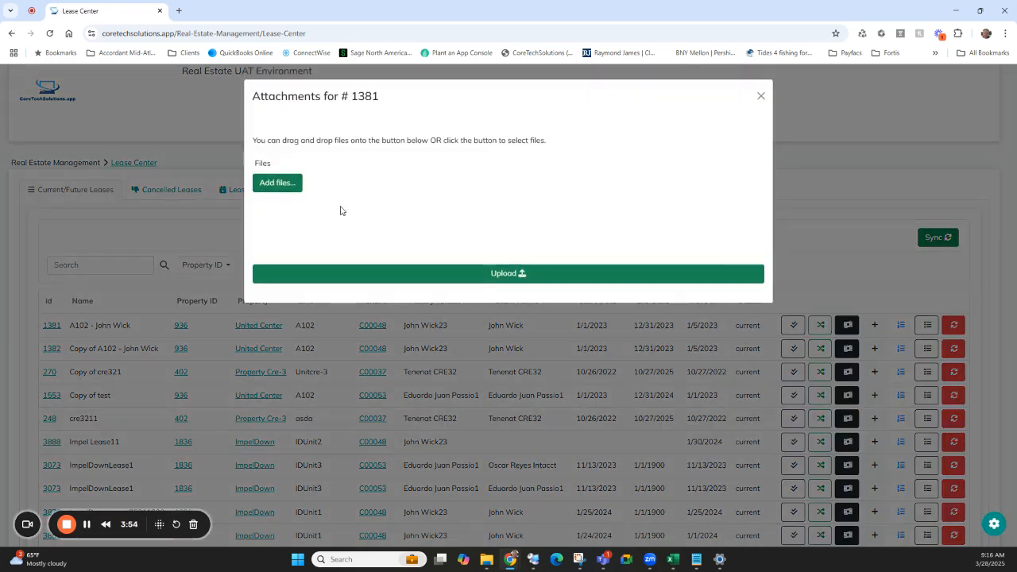
click(761, 99)
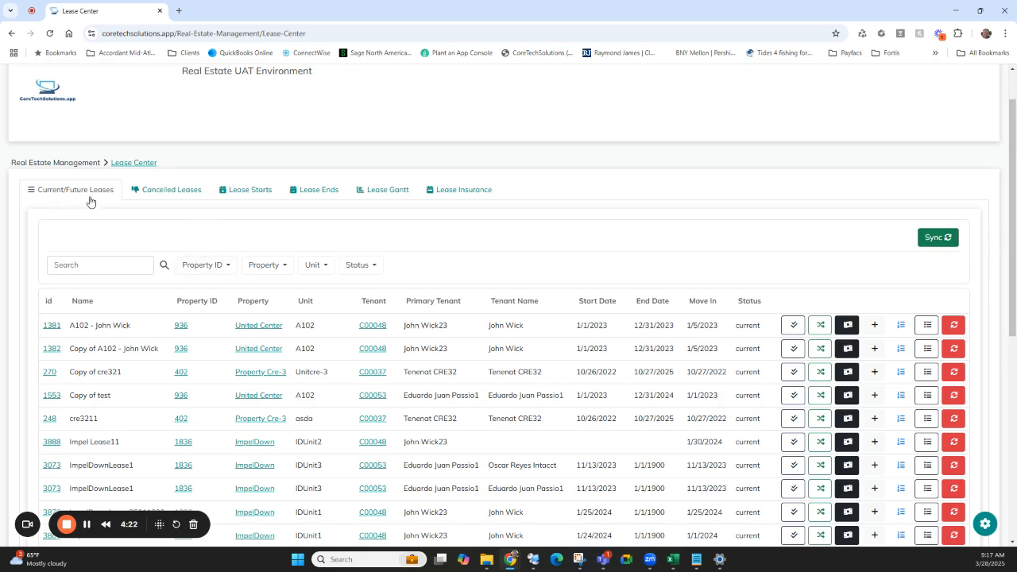
Step: Look through the cancelled leases and the March 2025 lease starts calendar
click(152, 194)
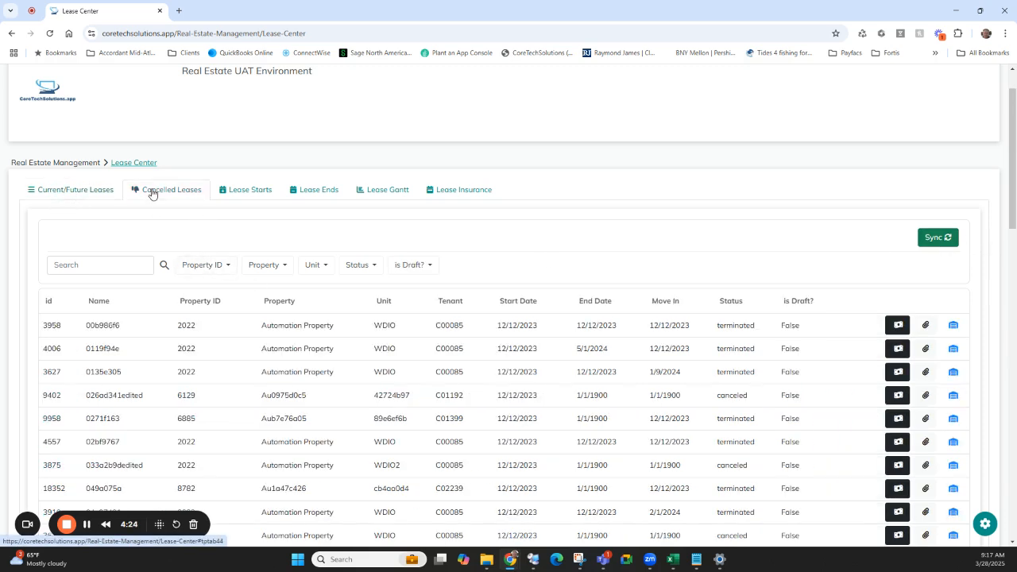
click(248, 191)
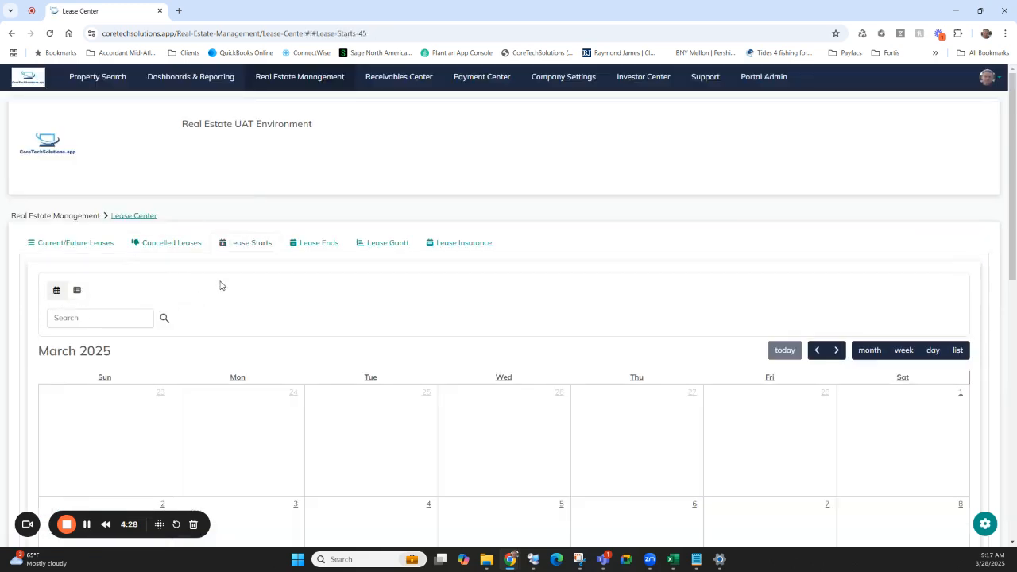
scroll(255, 321, down, 4)
Step: Browse the March 2025 lease ends calendar, check the details of the duplicate Rich Ltd lease ending on the 31st, and close them
scroll(254, 321, up, 5)
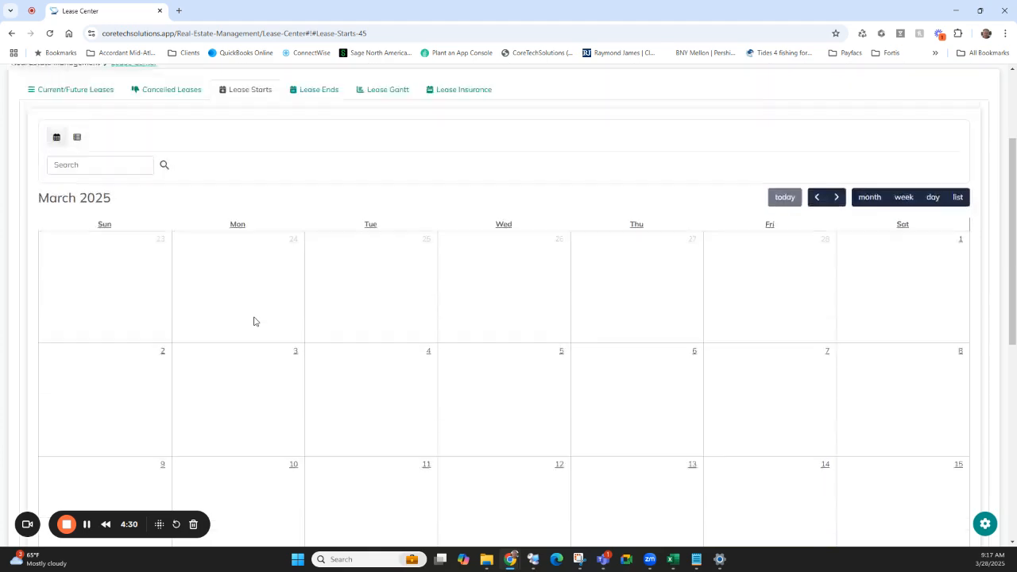
click(311, 195)
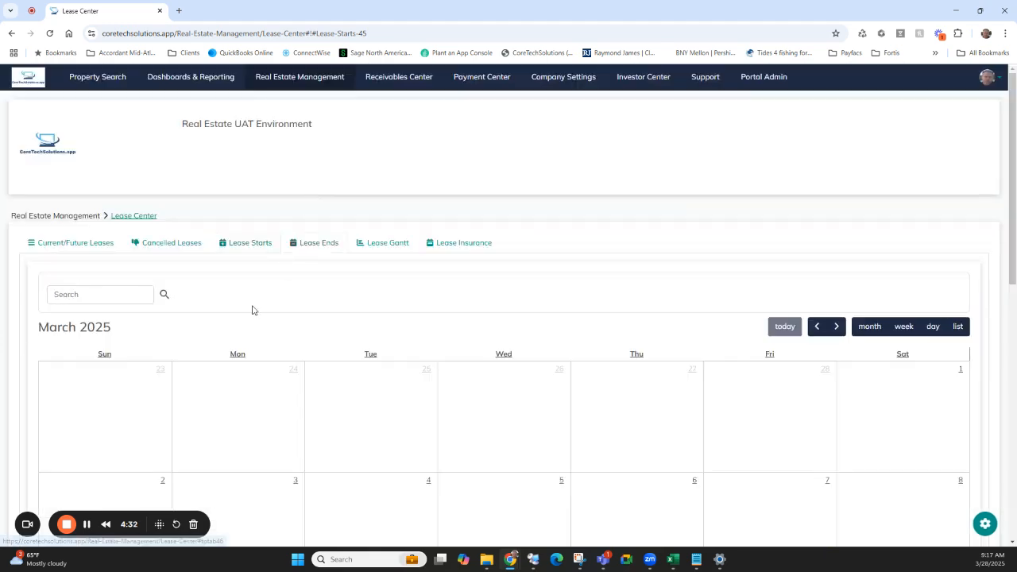
scroll(252, 310, down, 5)
scroll(251, 311, down, 2)
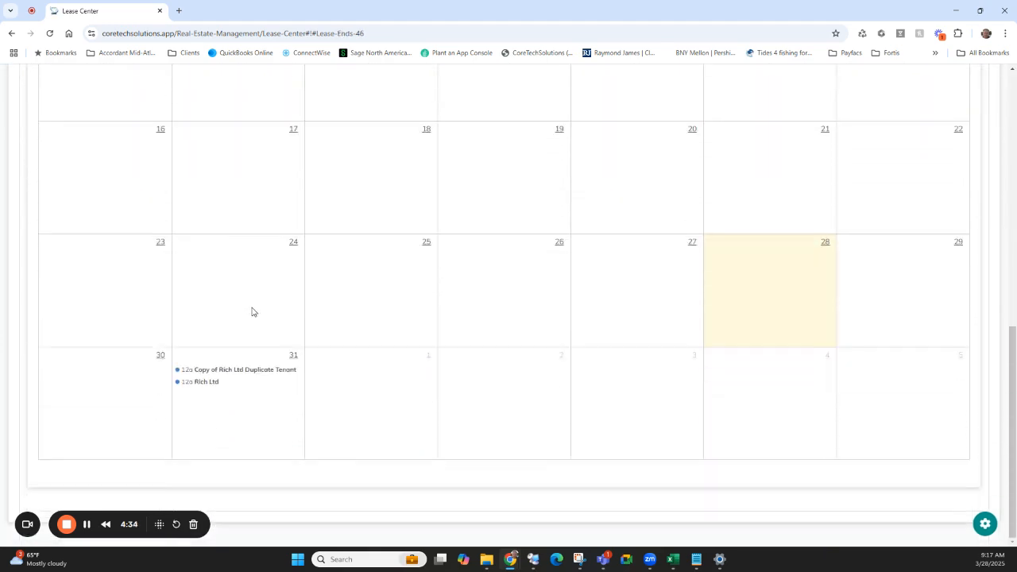
click(267, 372)
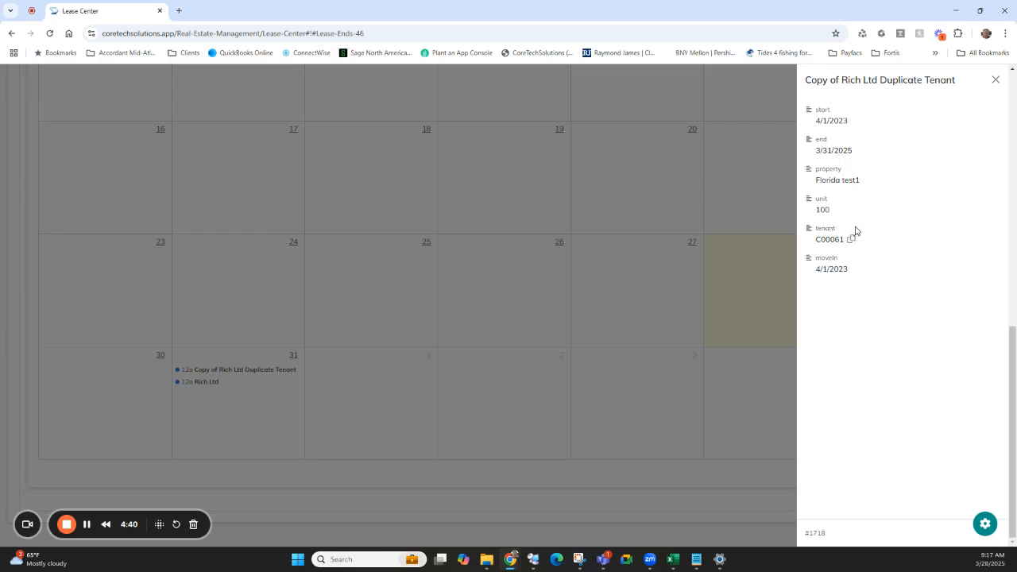
click(994, 79)
Step: Review the Gantt chart of current and future leases and the lease insurance list
scroll(411, 273, up, 10)
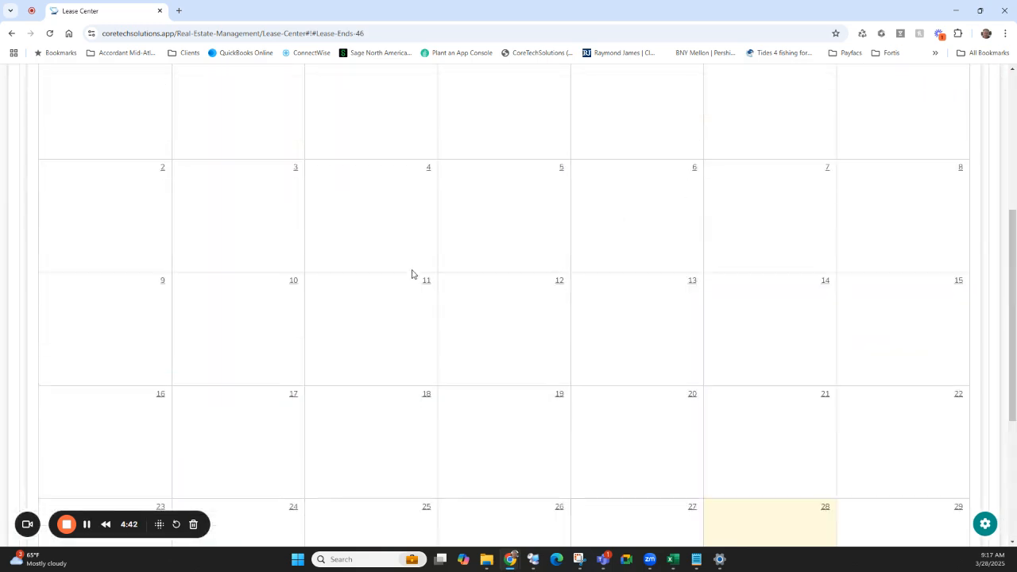
scroll(411, 274, up, 1)
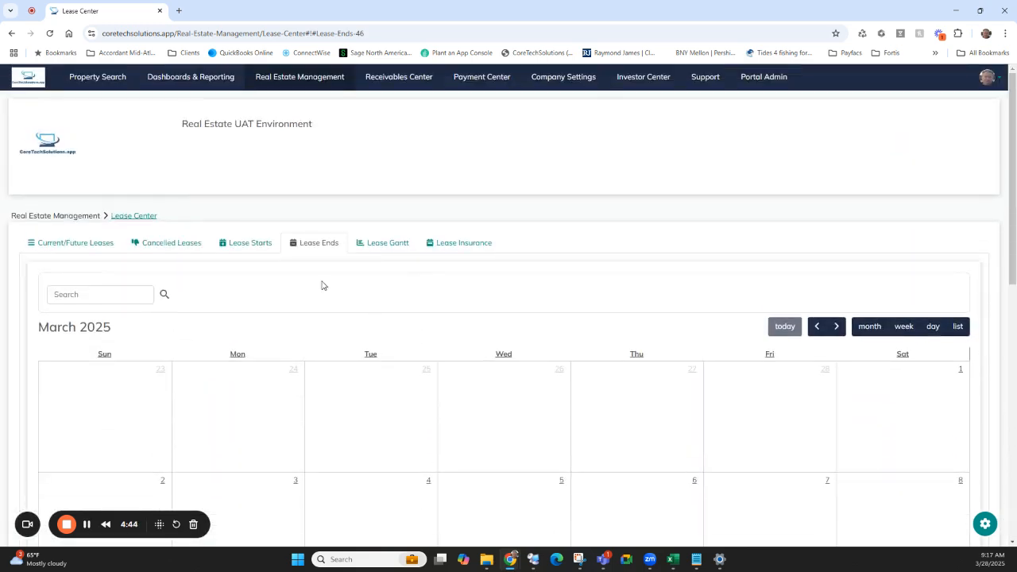
click(389, 242)
scroll(329, 288, down, 1)
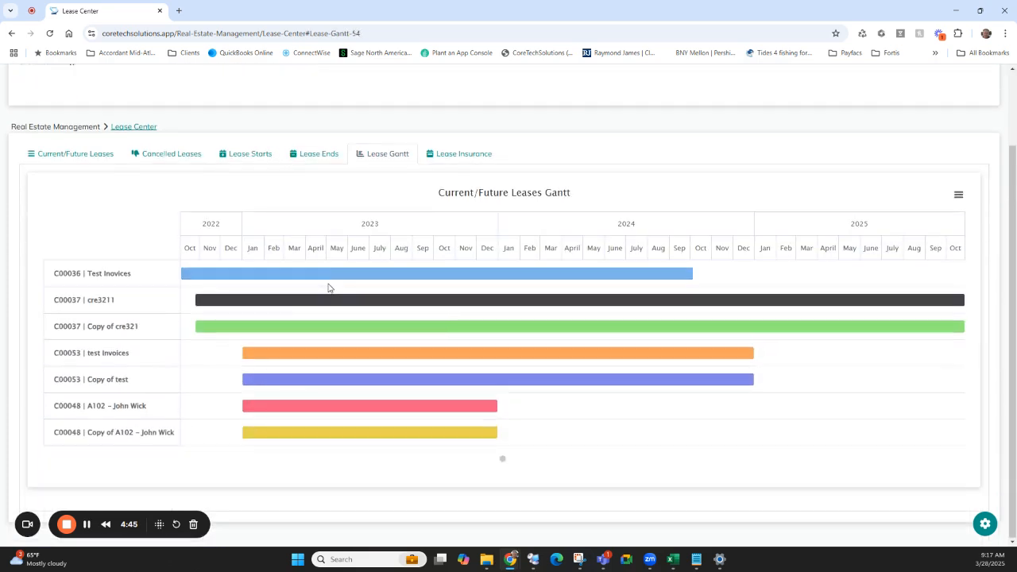
scroll(329, 287, up, 1)
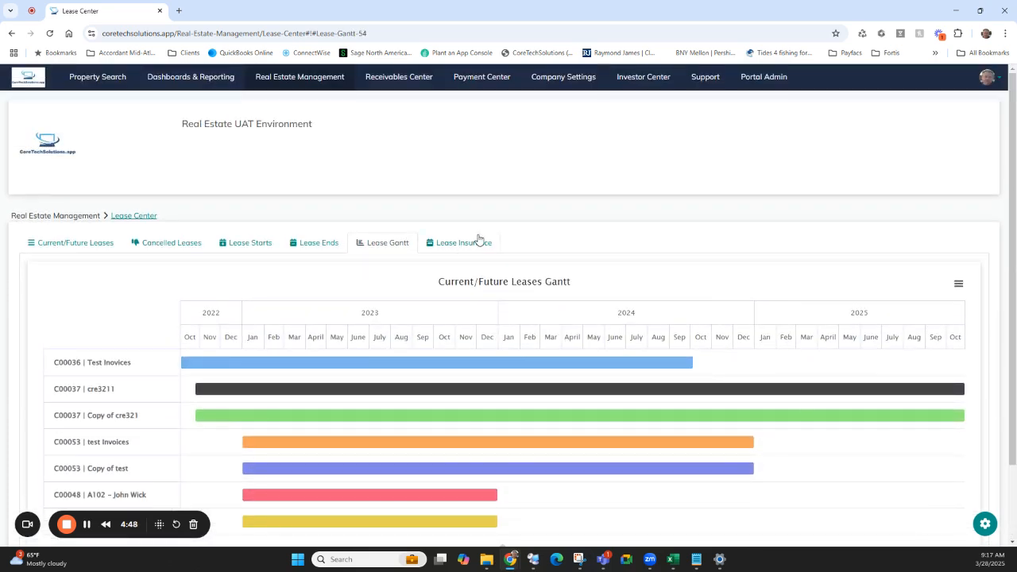
click(477, 242)
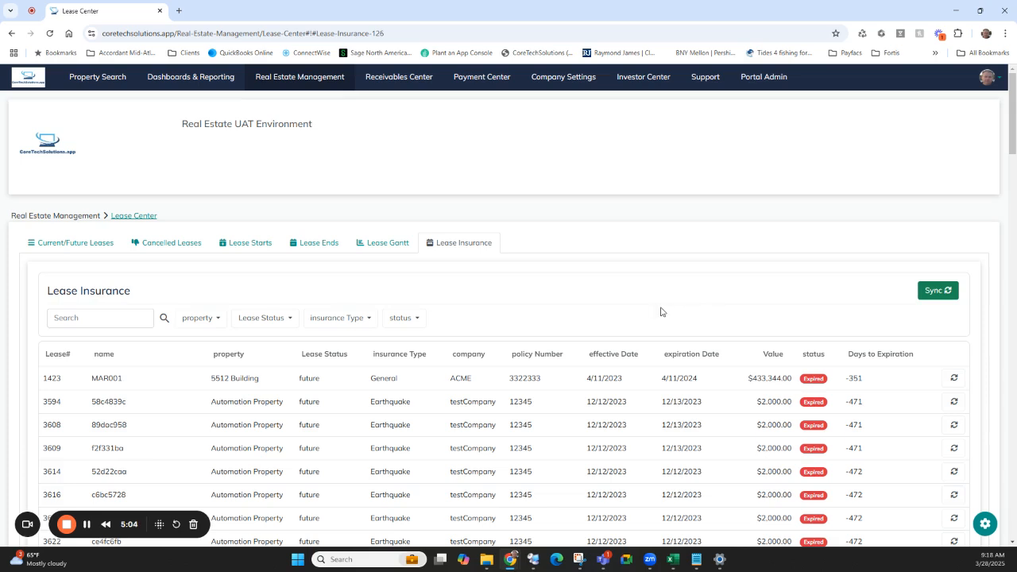
scroll(597, 315, down, 3)
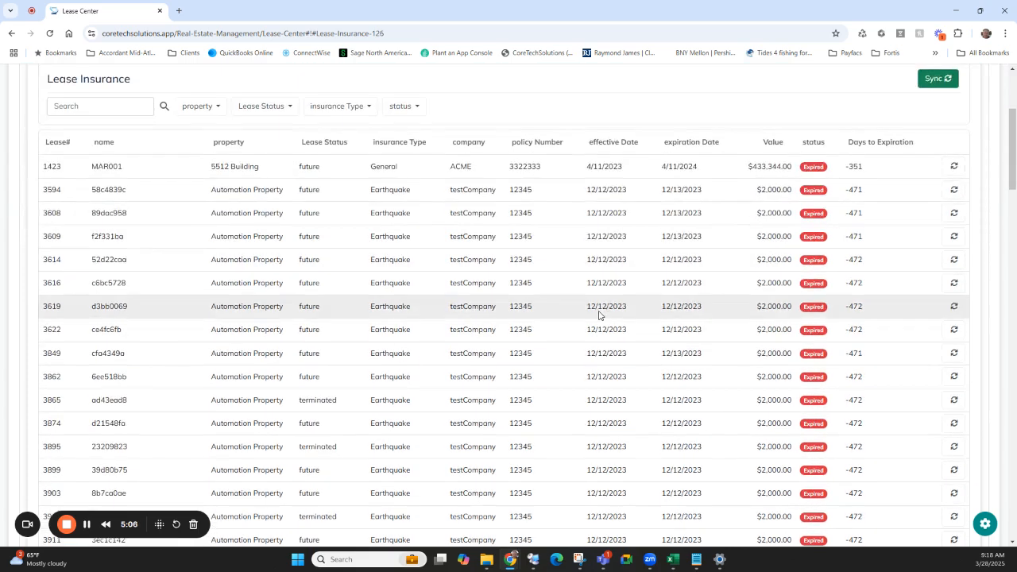
Step: Open the Applicants page and inspect the new application form with its property choices, closing it without creating an applicant
scroll(598, 315, up, 3)
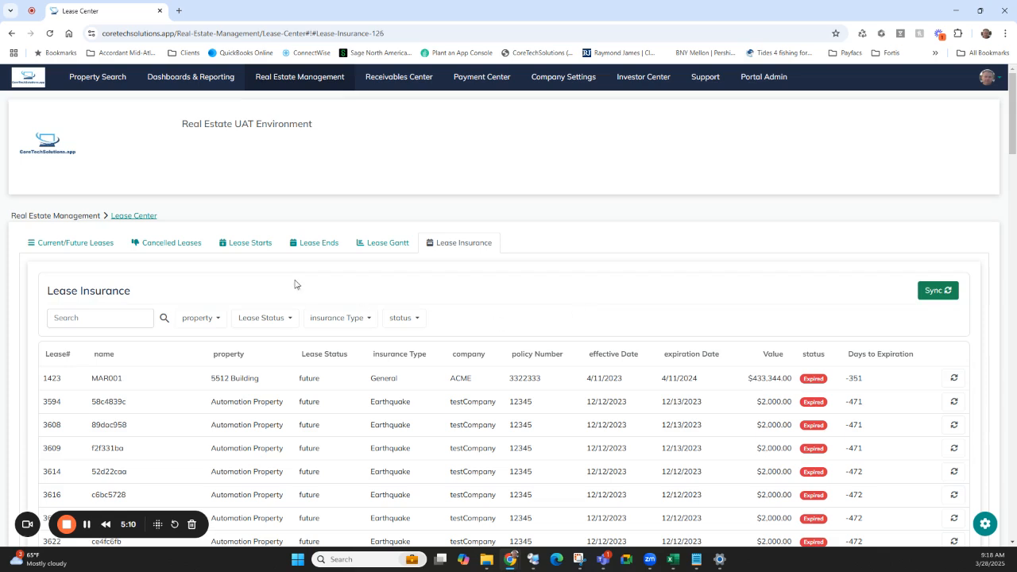
mouse_move(295, 80)
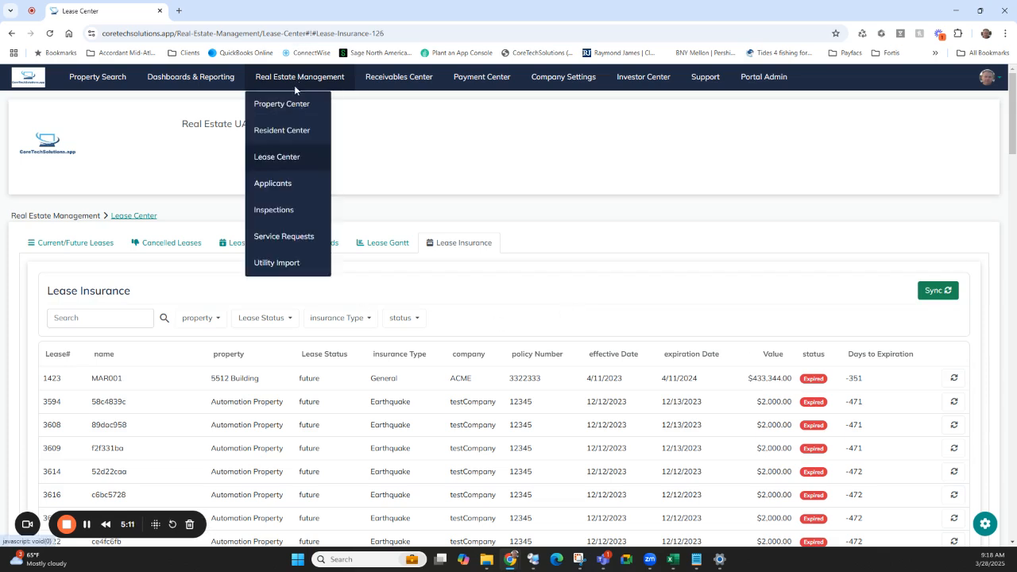
click(270, 184)
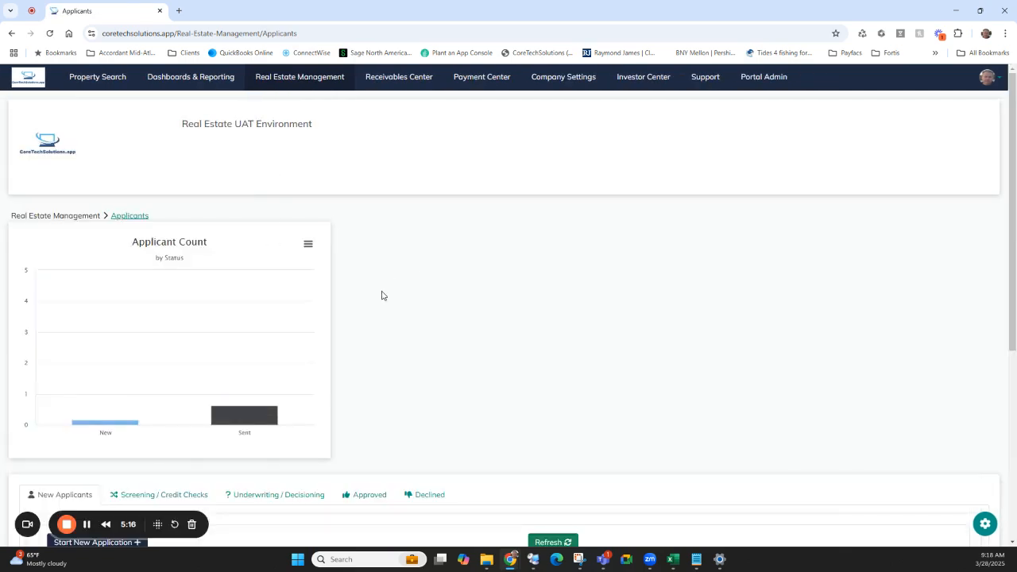
scroll(382, 291, down, 4)
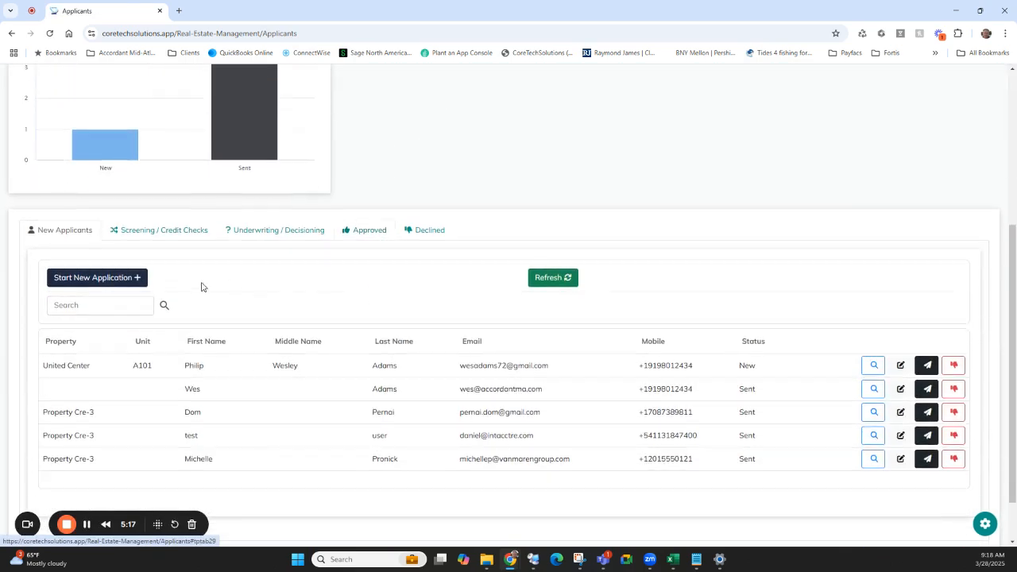
click(78, 277)
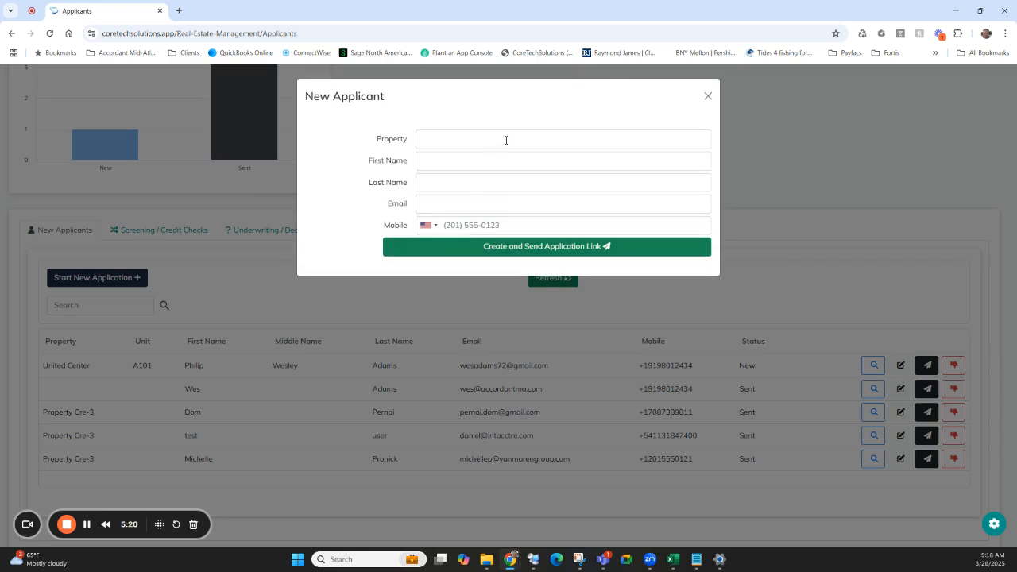
click(500, 141)
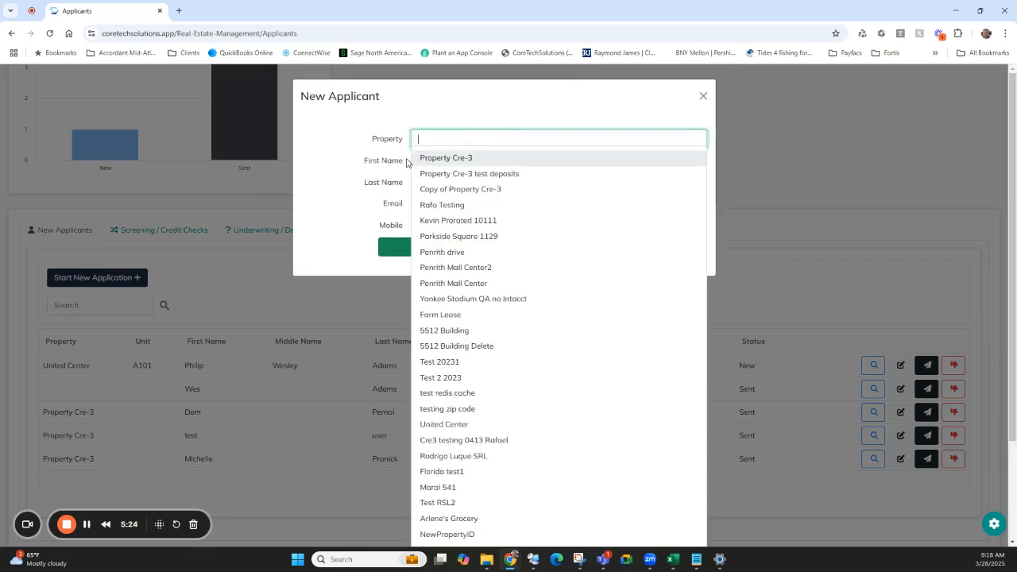
click(397, 186)
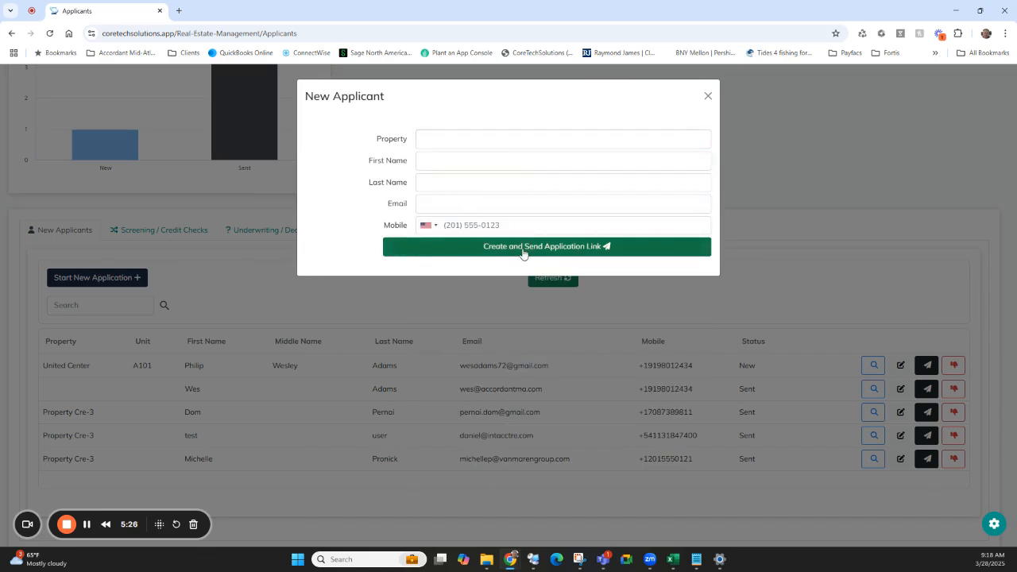
click(707, 97)
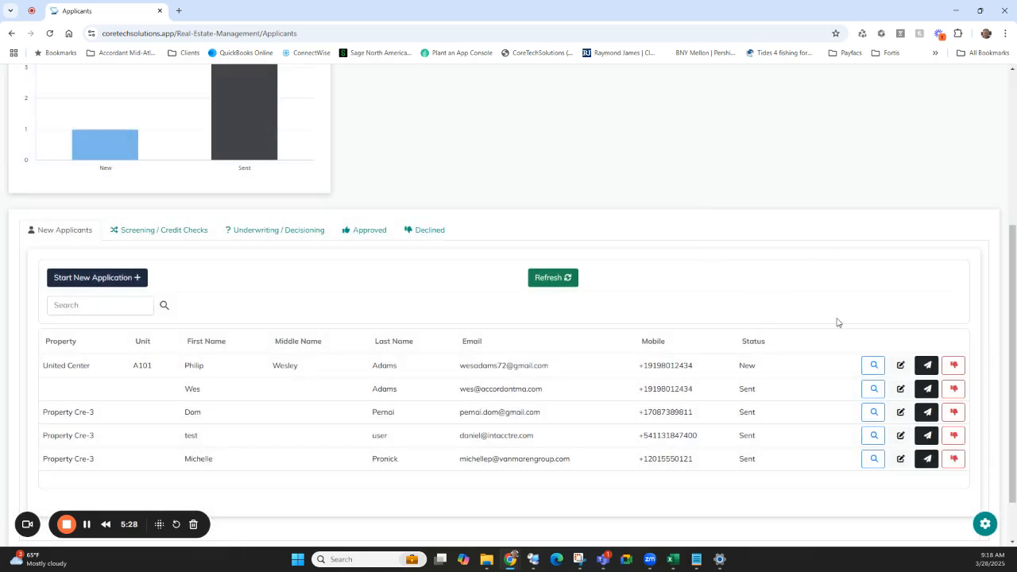
Step: Open the United Center unit A101 applicant's application for editing, review it, and save it to reach the required attachments
click(901, 366)
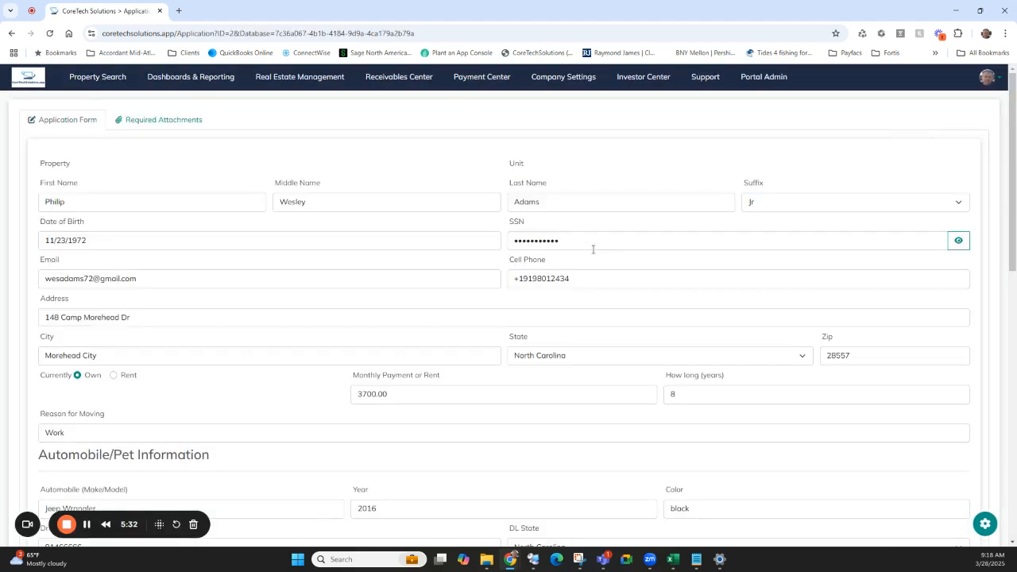
scroll(502, 256, down, 5)
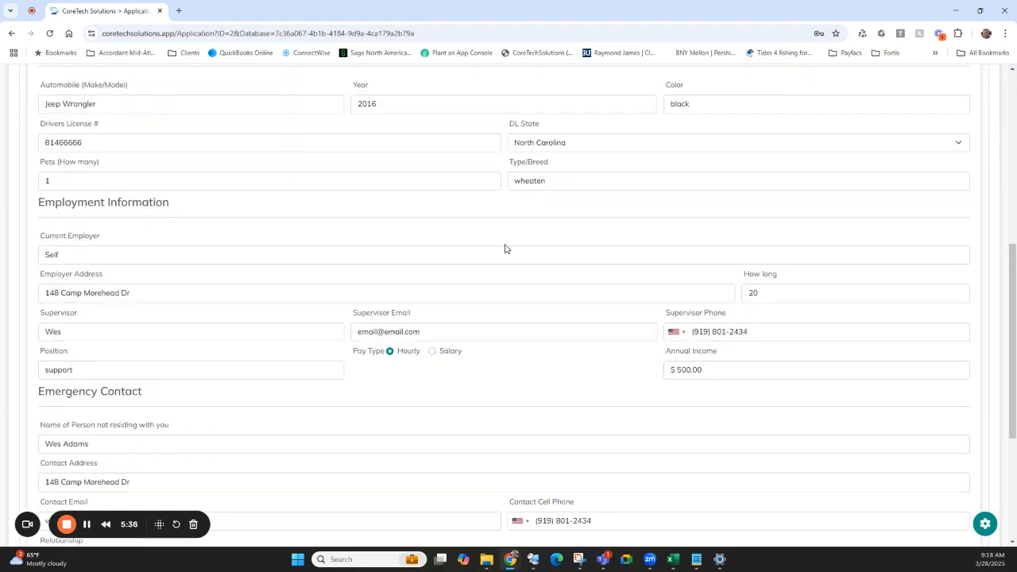
scroll(504, 249, down, 3)
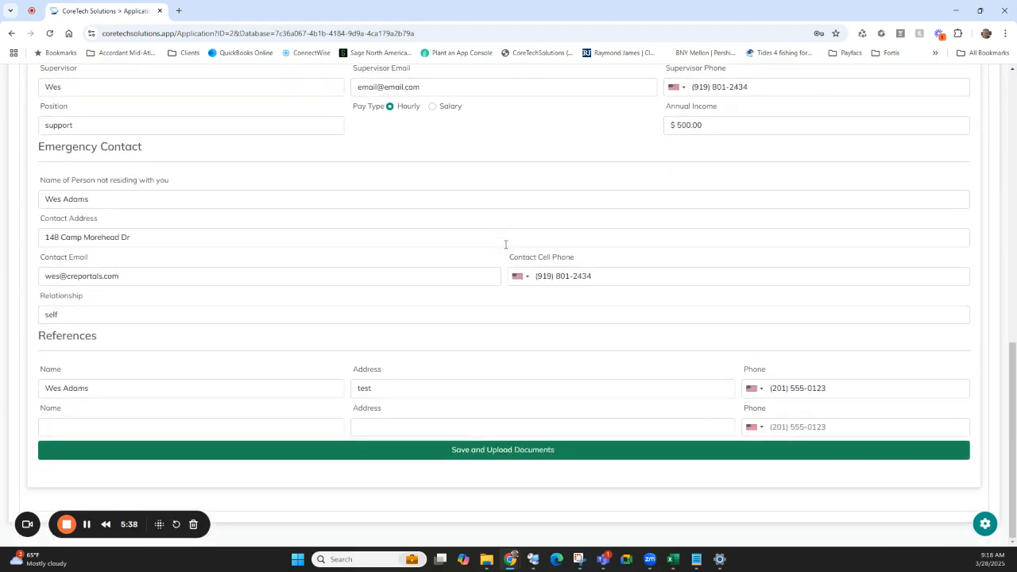
click(439, 454)
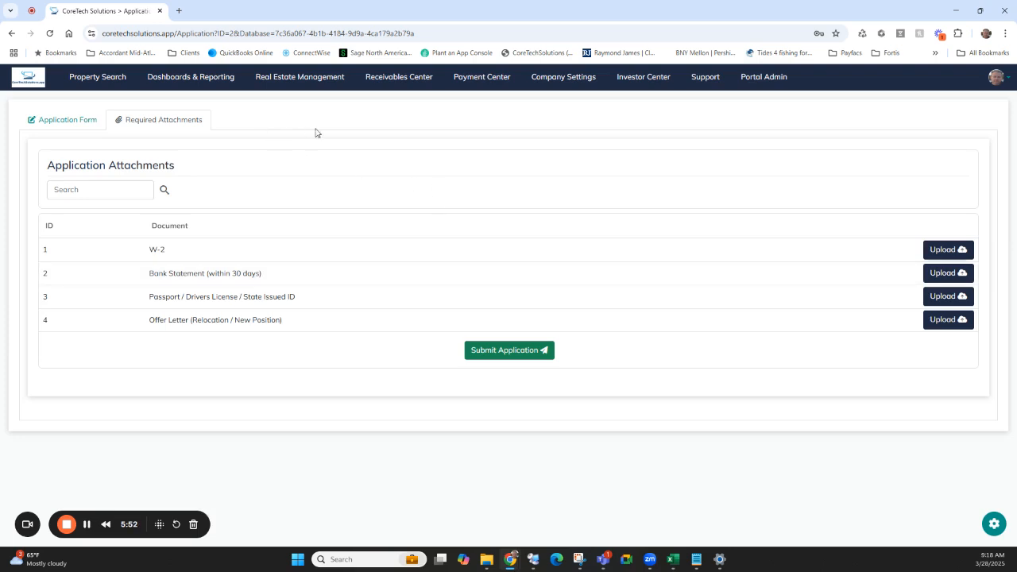
Step: Return to Applicants and prepare the A101 applicant's screening authorization with Basic ($24.95), paid by Landlord / Property Manager, closing it without sending
mouse_move(327, 85)
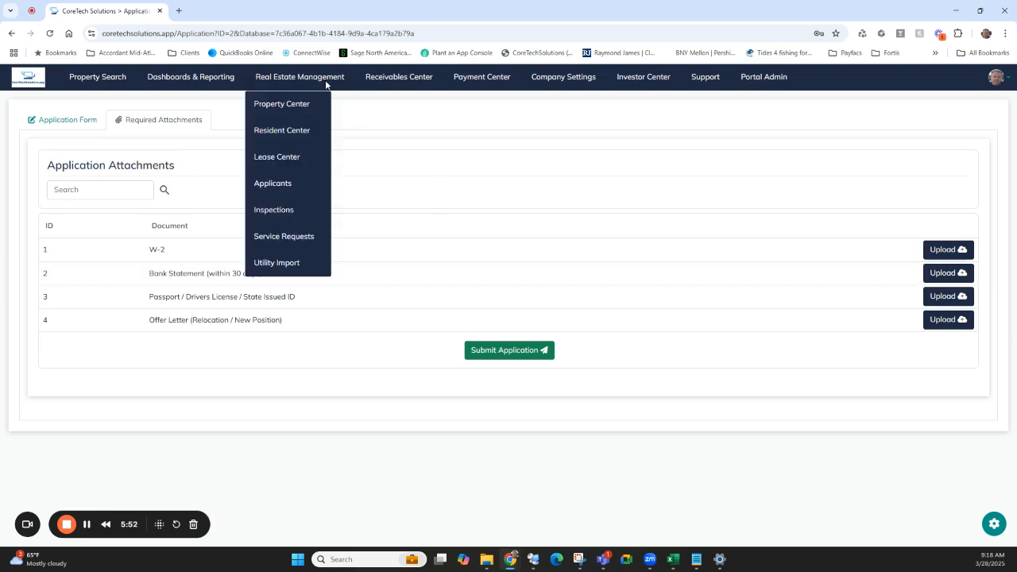
click(285, 184)
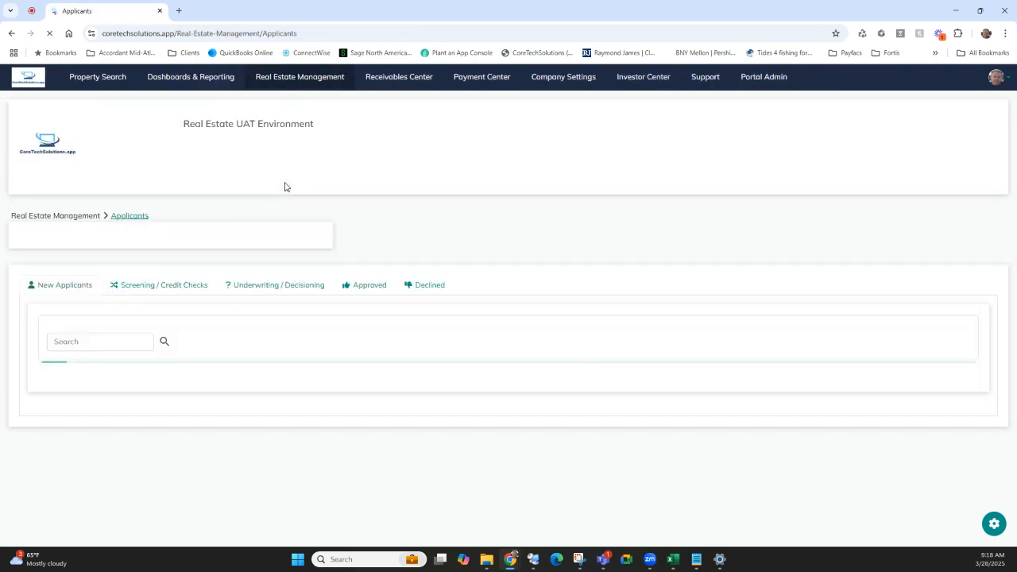
scroll(416, 225, down, 4)
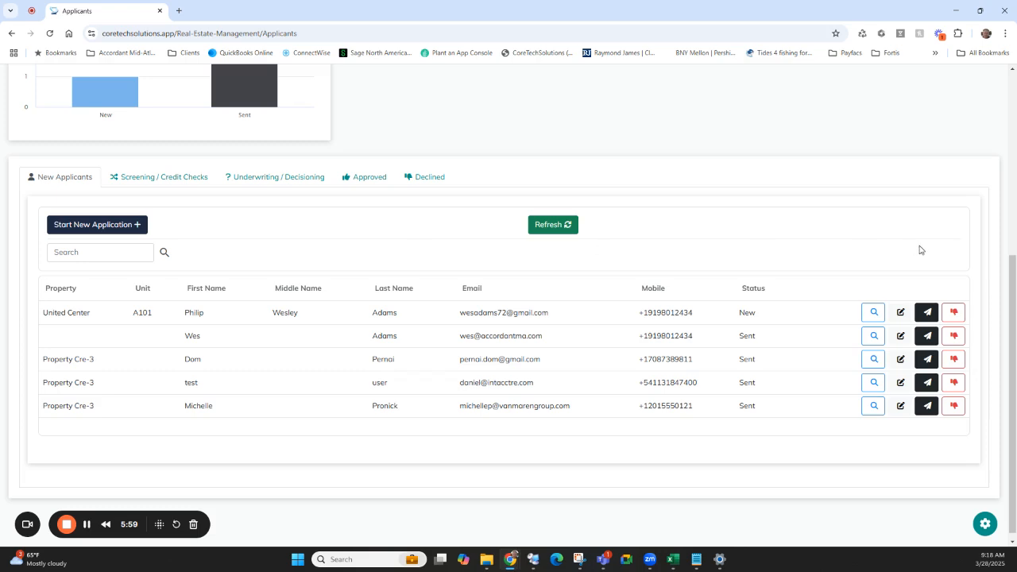
click(926, 312)
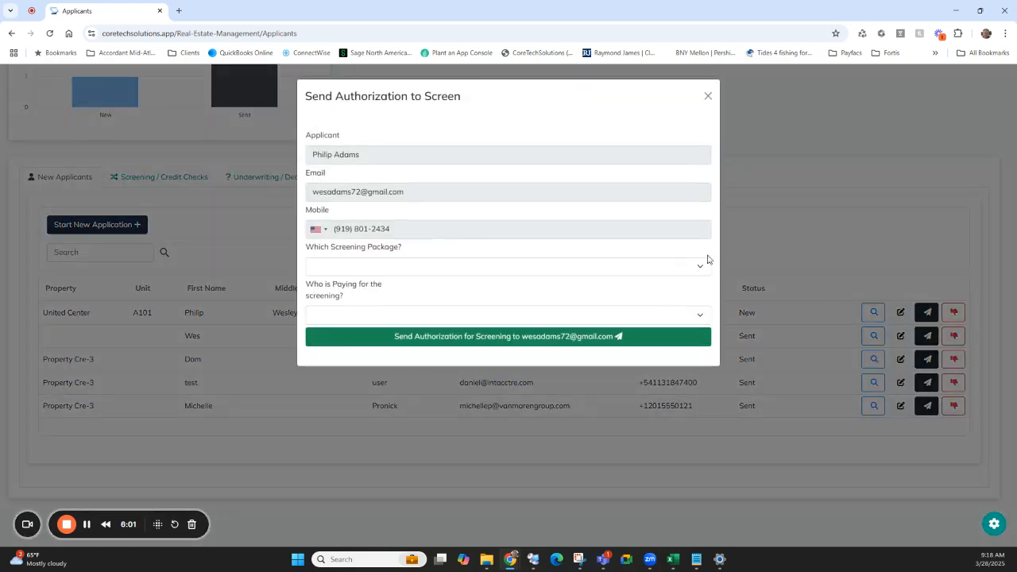
click(347, 270)
click(374, 296)
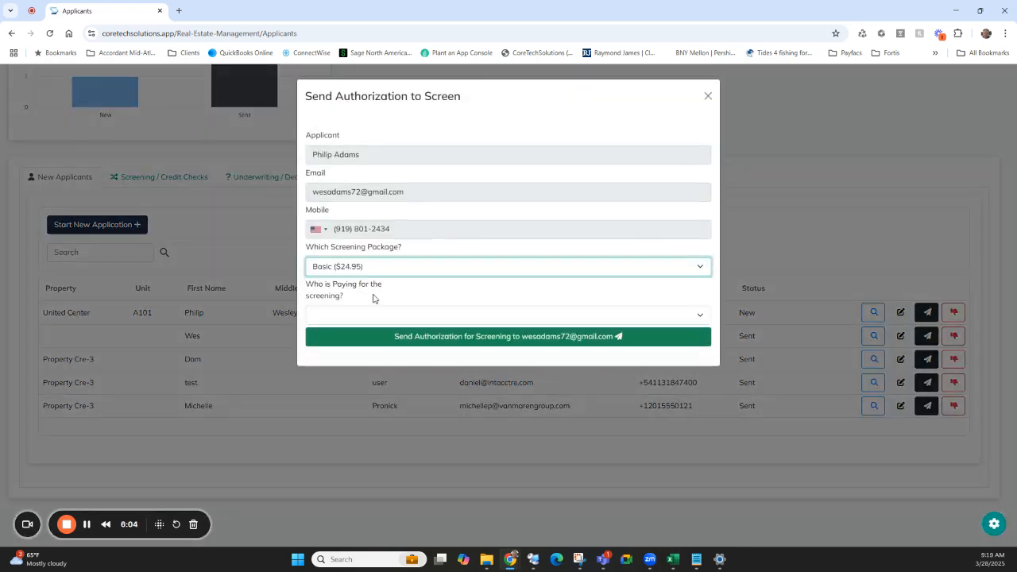
click(362, 318)
click(344, 349)
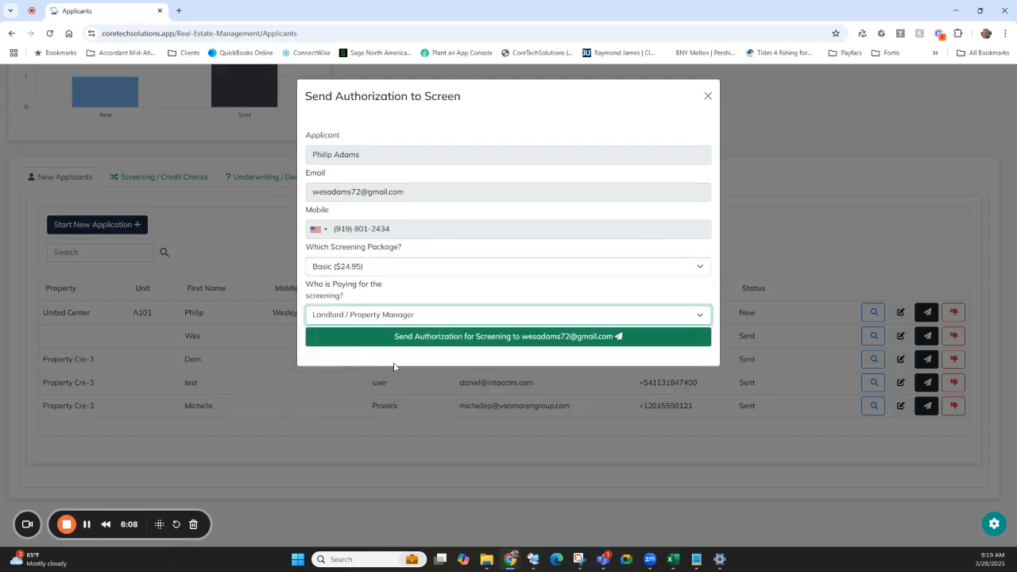
click(707, 96)
Step: Open the Inspections page and view the items of the 2 Bedroom inspection template
scroll(381, 156, up, 5)
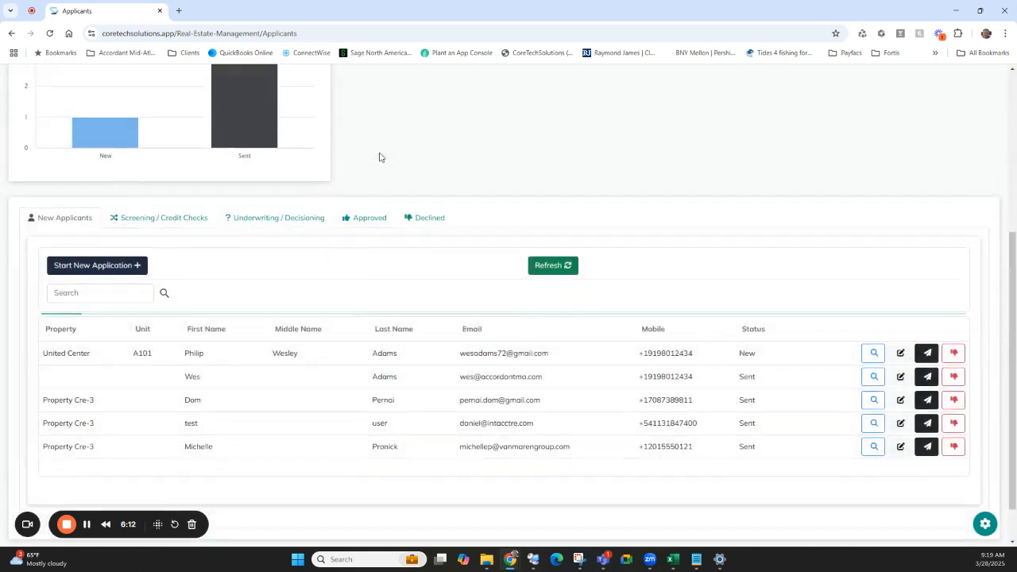
mouse_move(303, 84)
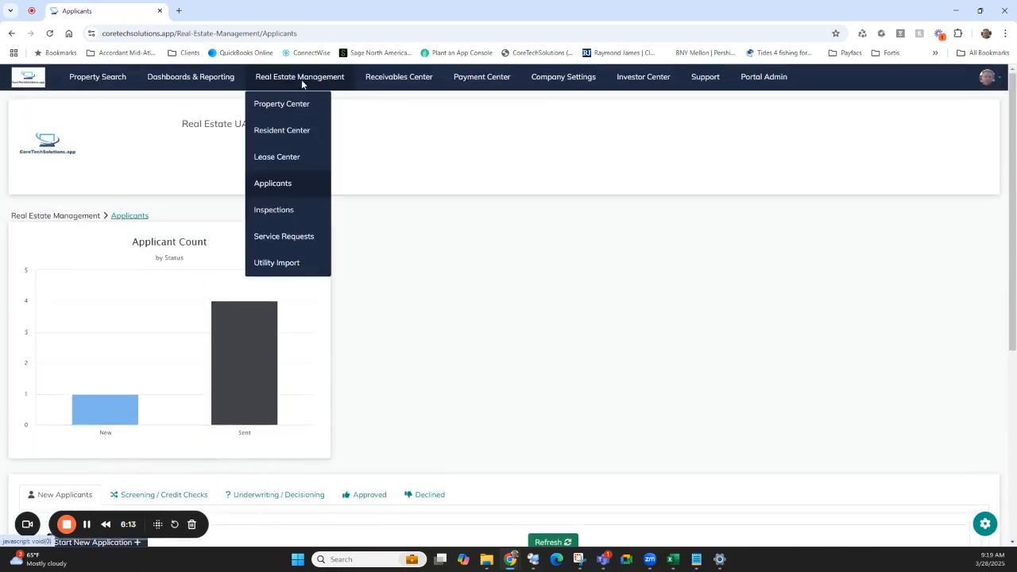
click(280, 211)
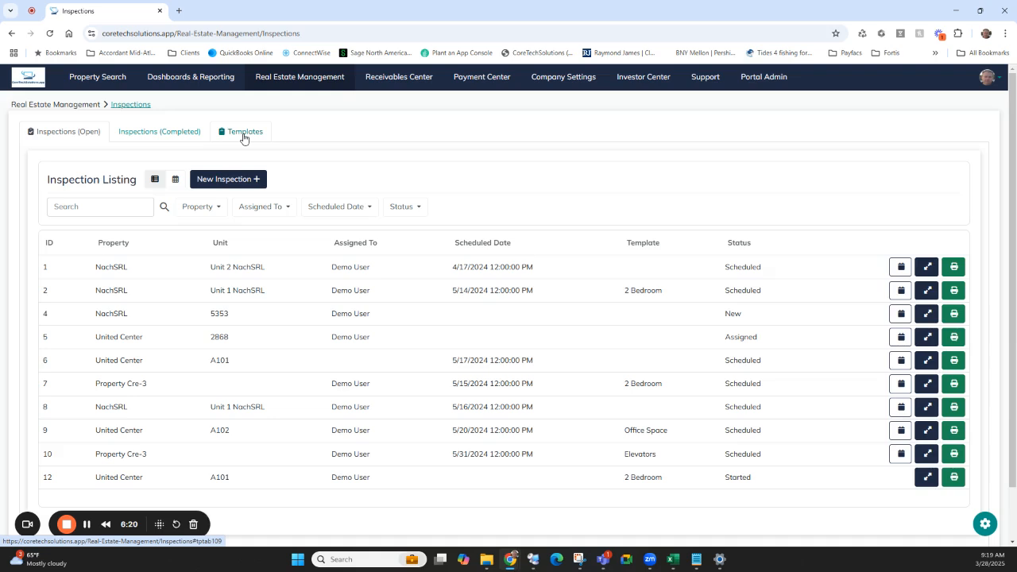
click(244, 134)
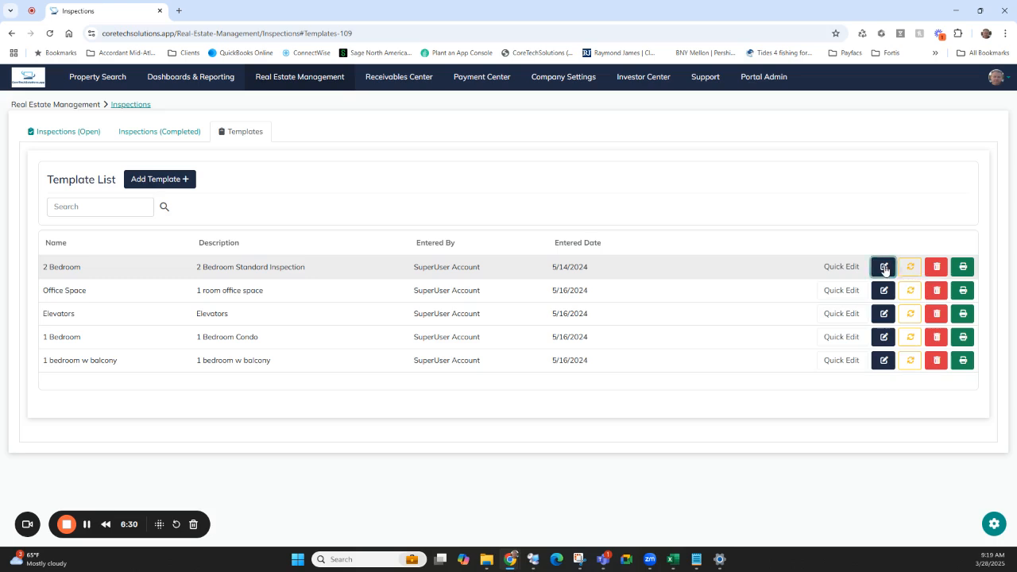
click(884, 268)
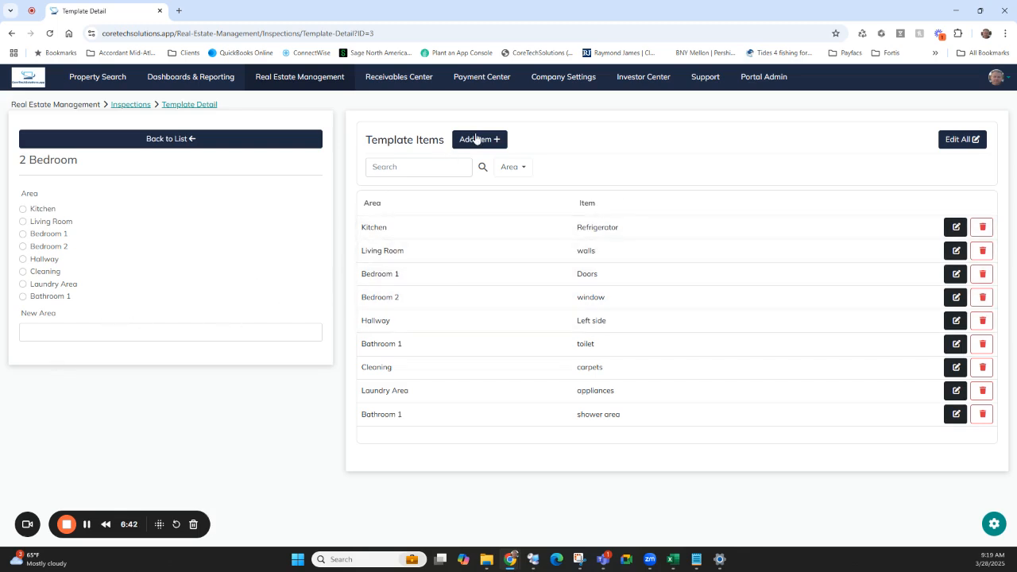
Step: Return to Inspections and begin a new inspection for the NachSRL | Industrial property, Unit 1 NachSRL
click(131, 104)
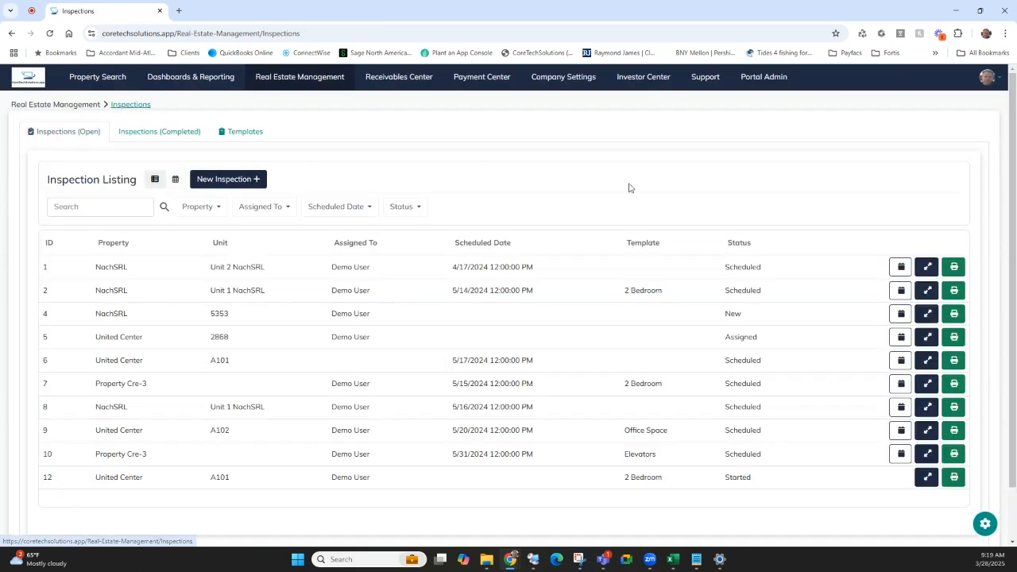
click(209, 178)
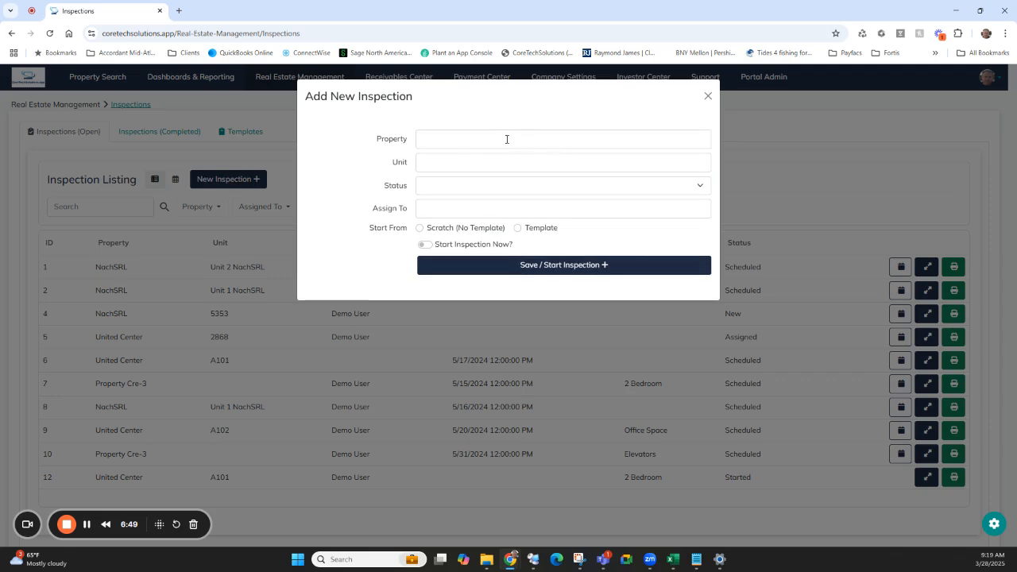
click(507, 139)
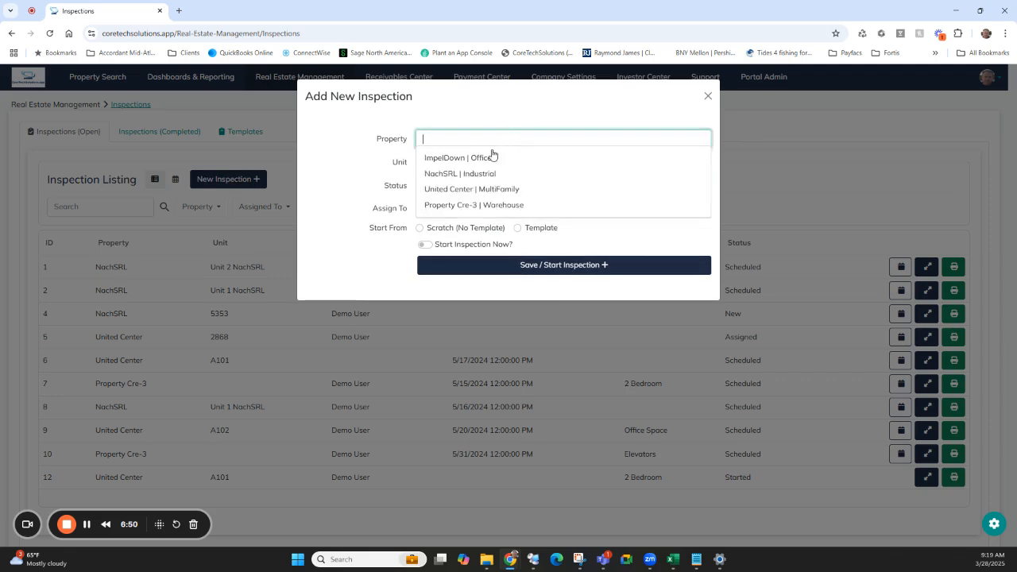
click(483, 178)
click(445, 162)
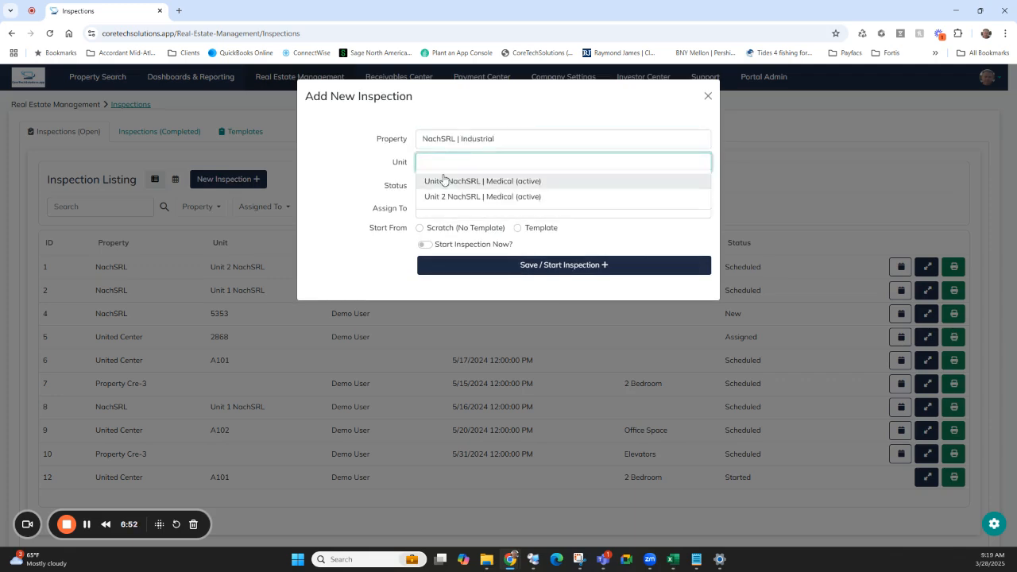
click(445, 182)
Step: Set the new inspection's status to Assigned and assign it to Demo User
click(476, 185)
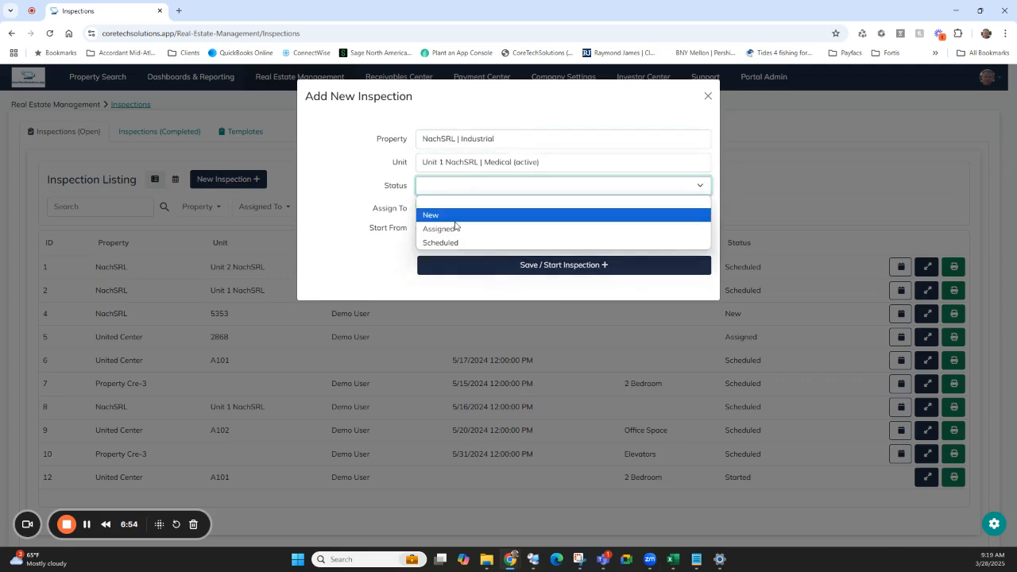
click(456, 229)
click(456, 210)
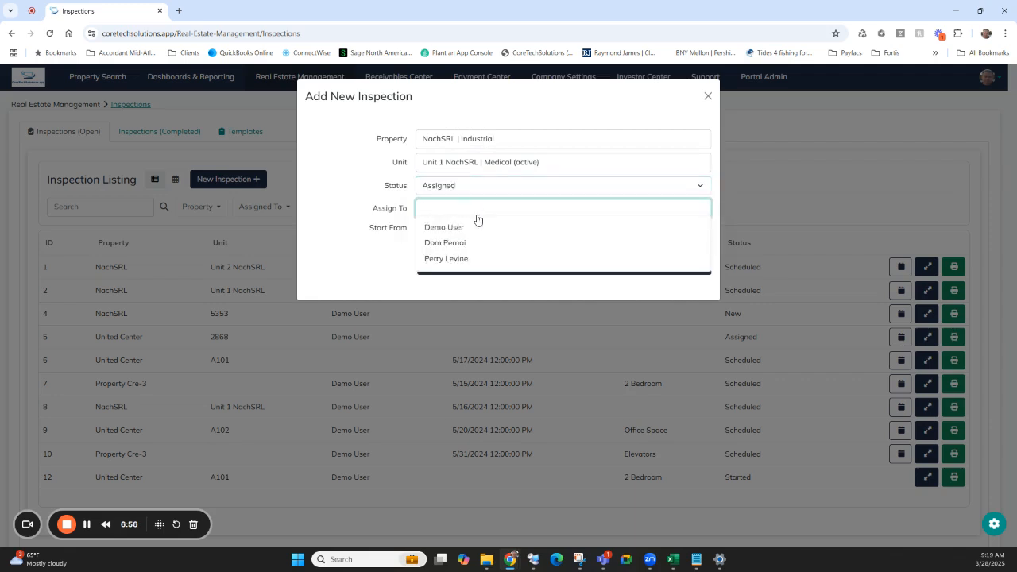
click(477, 223)
click(461, 232)
click(459, 212)
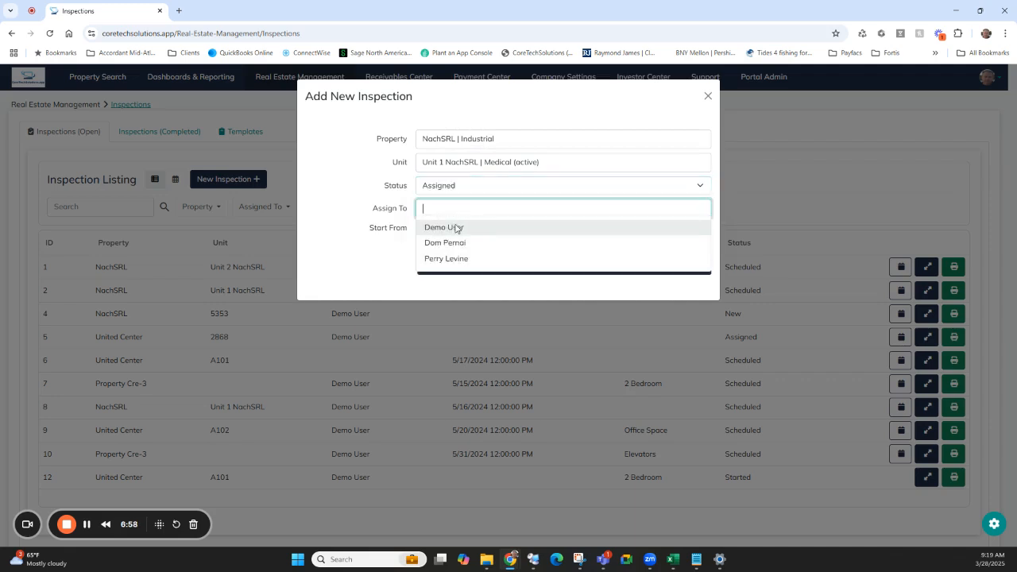
click(456, 228)
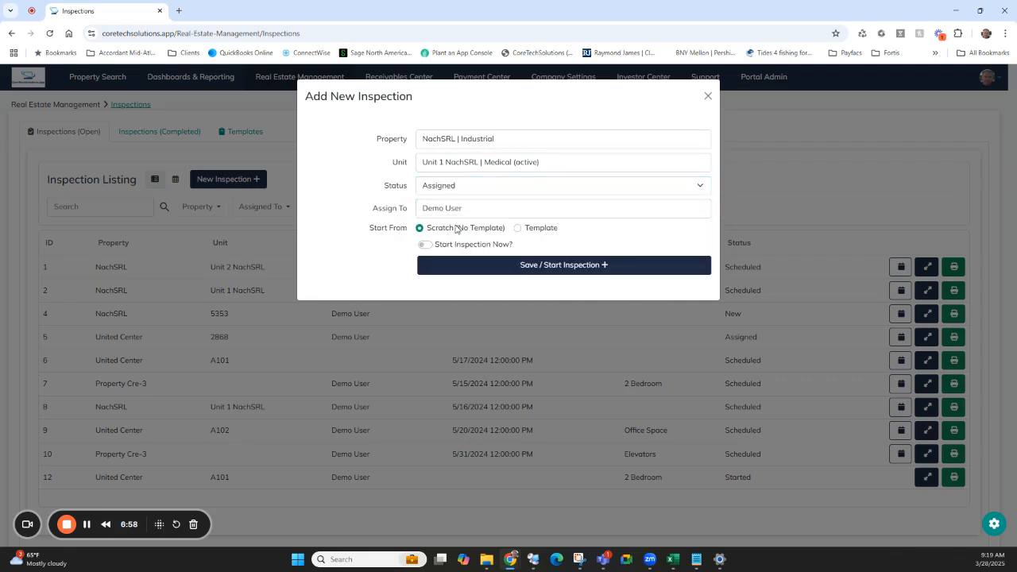
Step: Base the inspection on the 2 Bedroom Standard Inspection template and save it with the option to start the inspection now
click(517, 229)
click(465, 254)
click(461, 267)
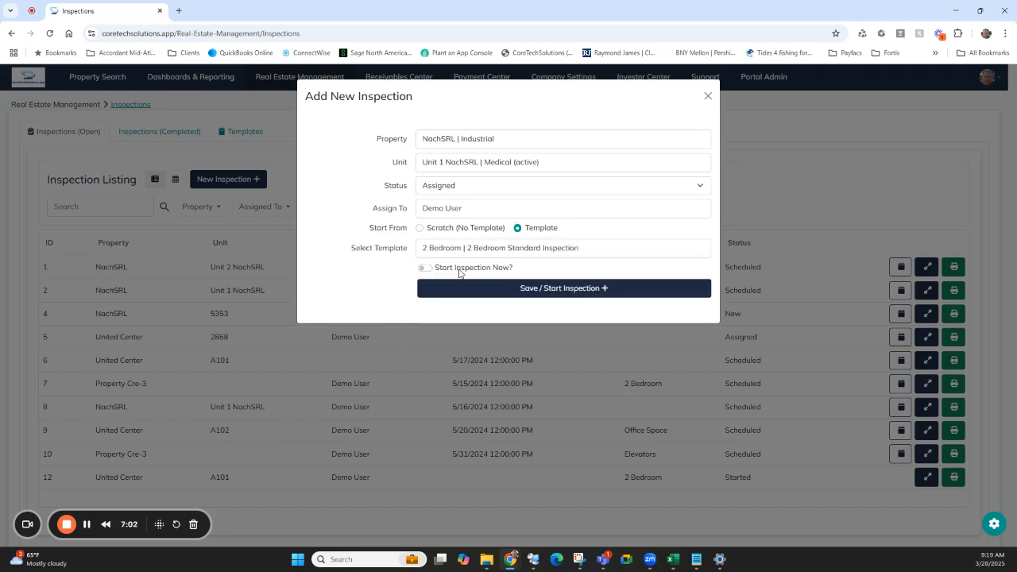
click(426, 268)
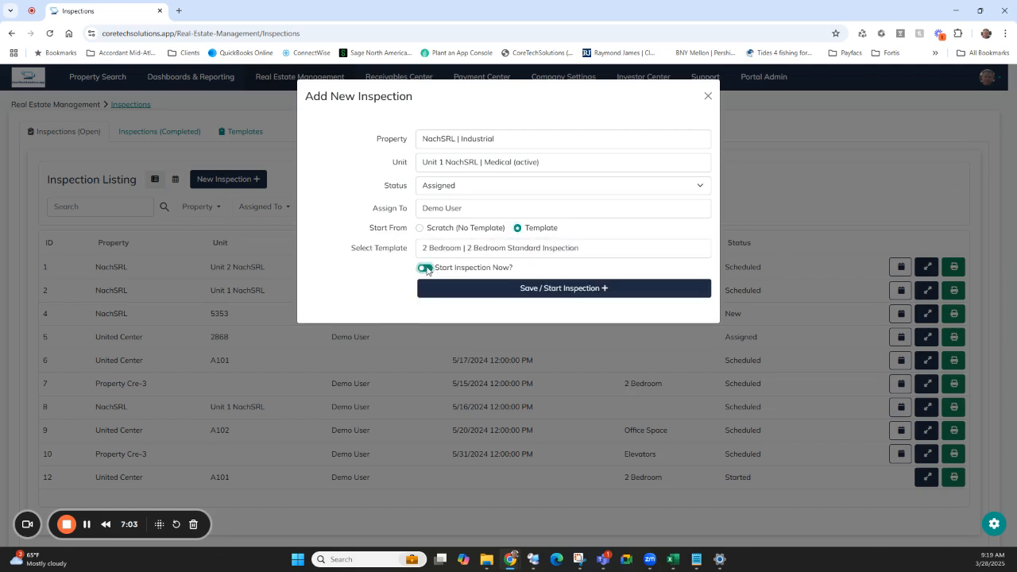
click(520, 290)
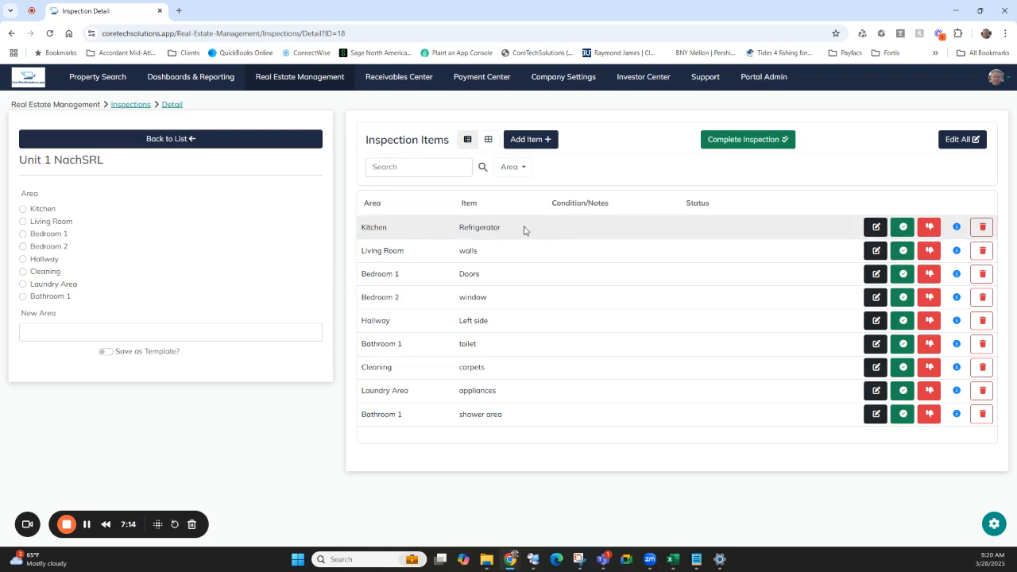
Step: Mark the Bedroom 2 window and Cleaning carpets items as Follow-Up and all other inspection items as OK
click(902, 228)
click(905, 252)
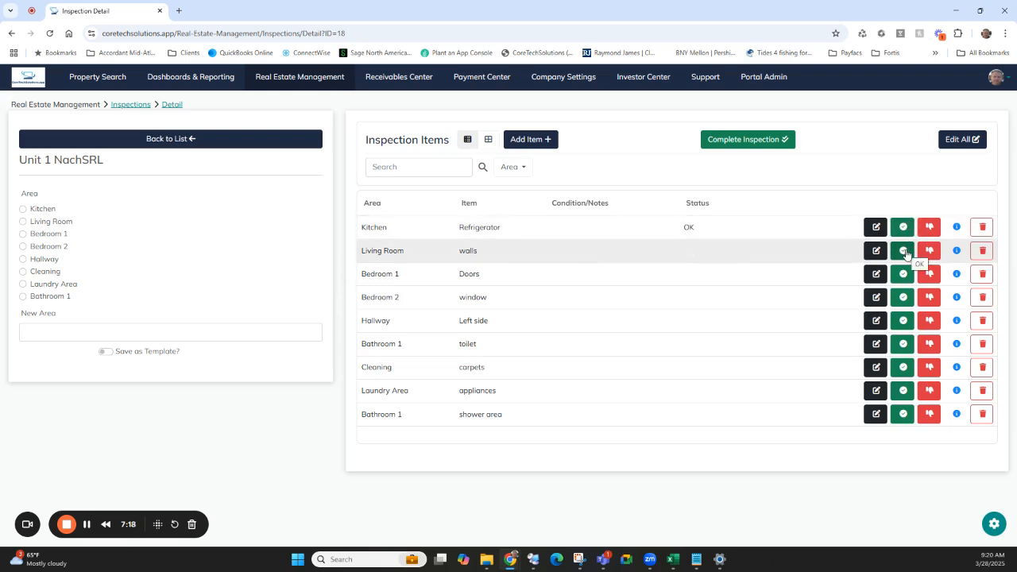
click(904, 277)
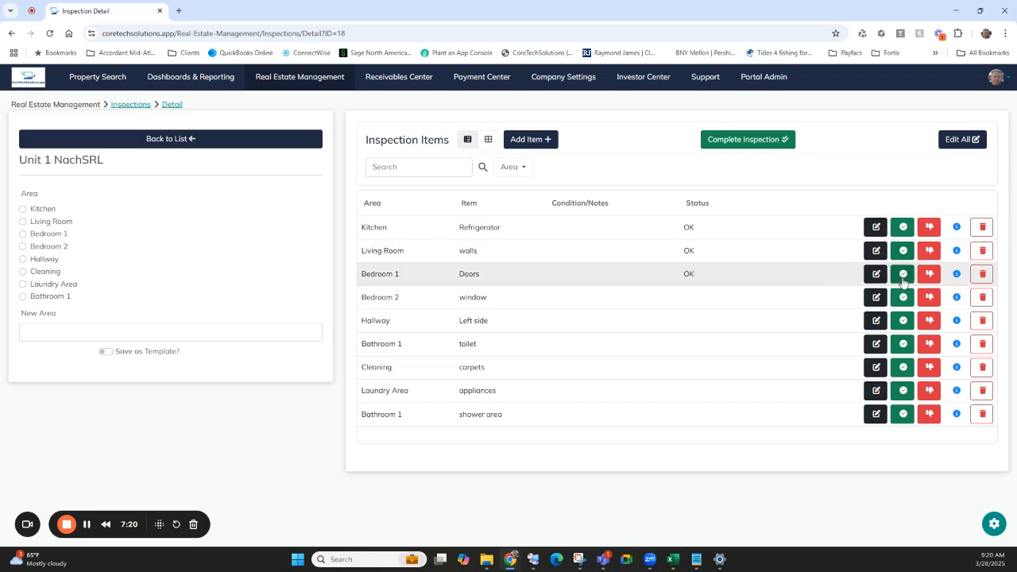
click(934, 299)
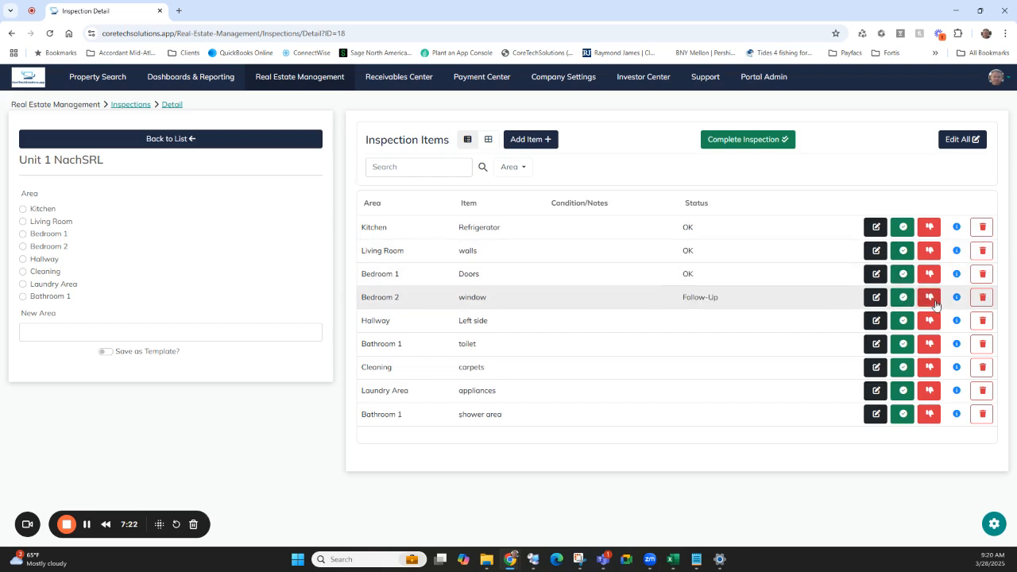
click(902, 320)
click(903, 346)
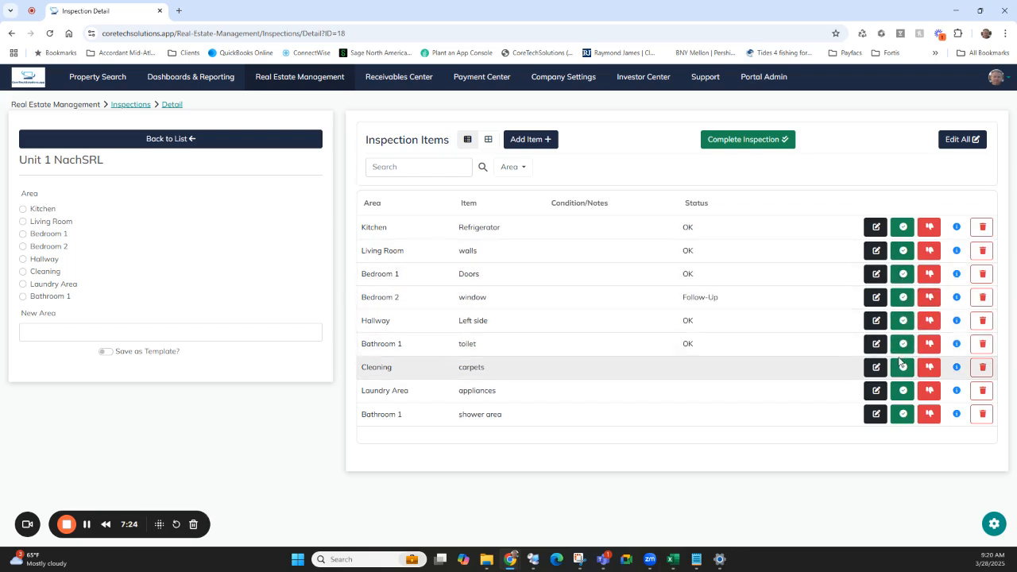
click(927, 369)
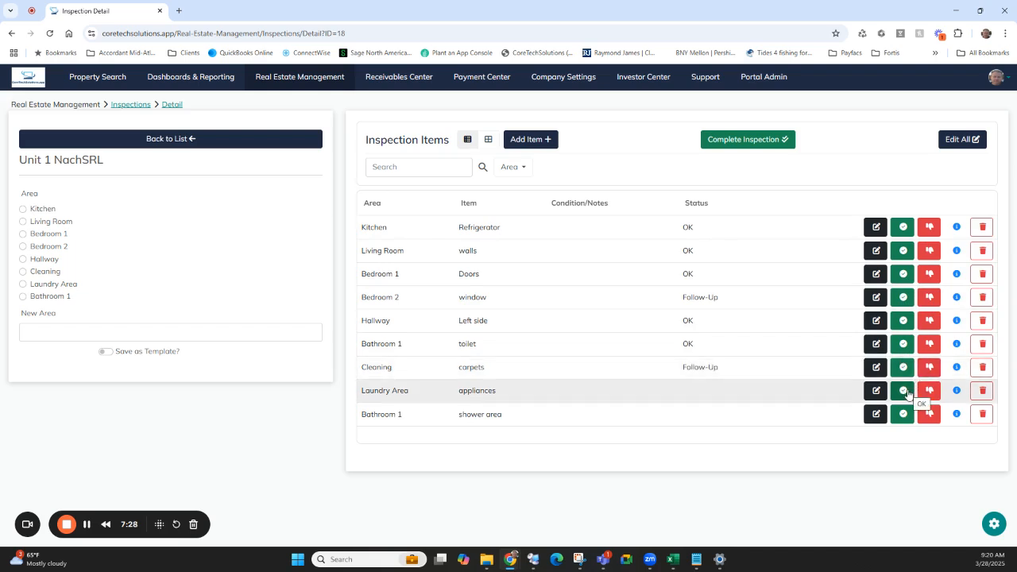
click(904, 391)
click(904, 413)
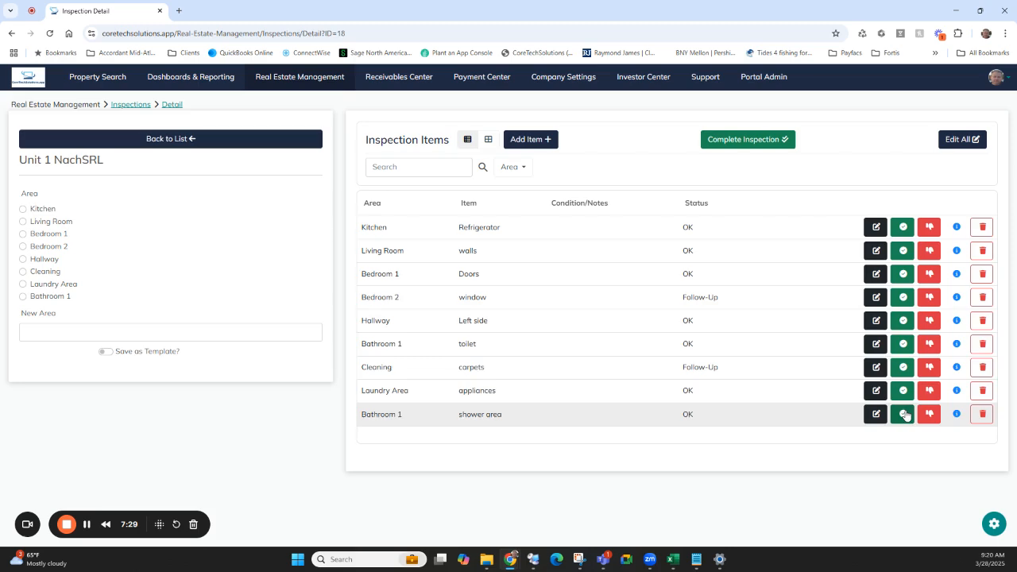
Step: Add the note "crack in window" to the Bedroom 2 window item and save it without a repair cost
click(957, 297)
click(435, 187)
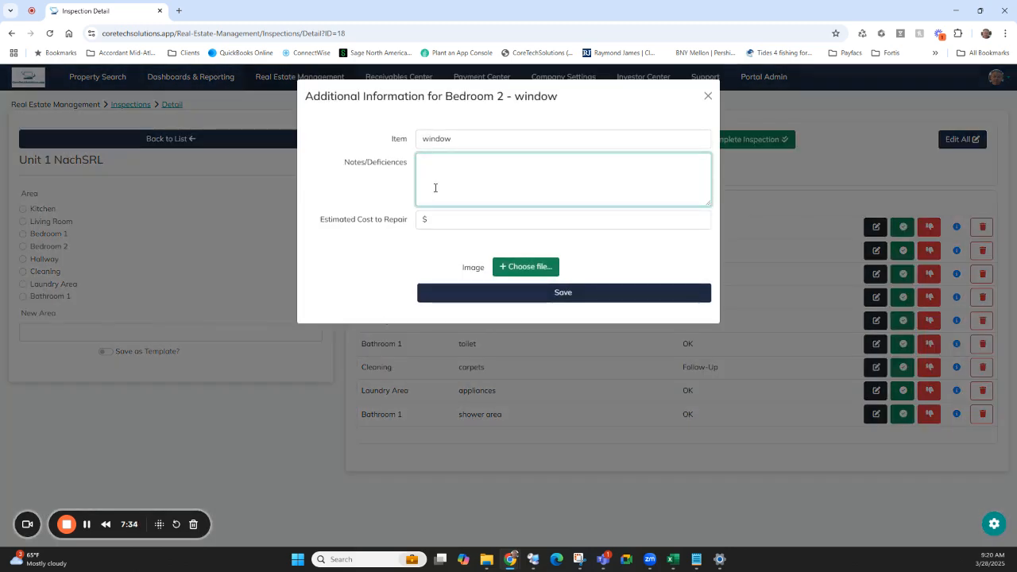
text(crack in window)
click(434, 224)
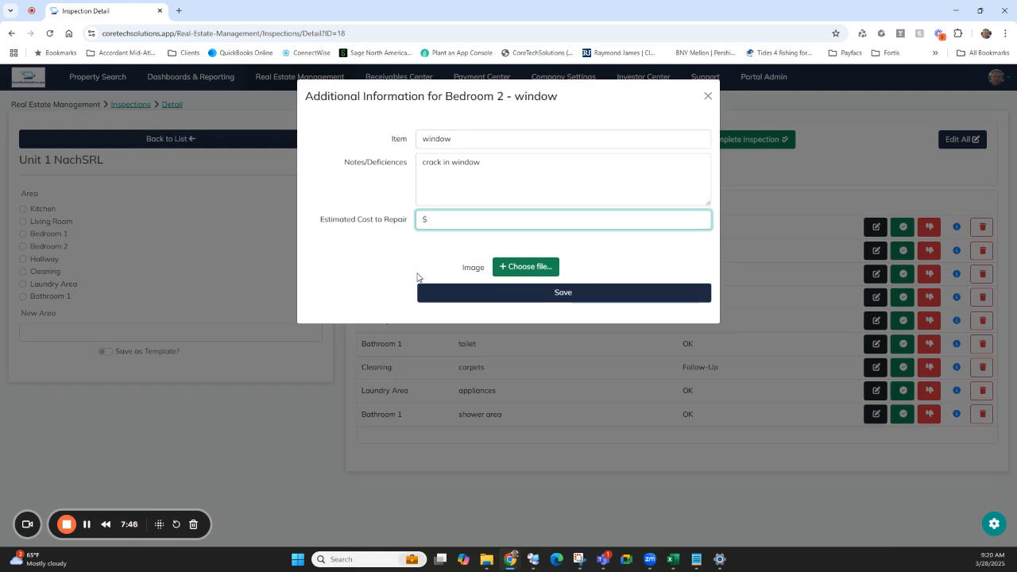
click(543, 293)
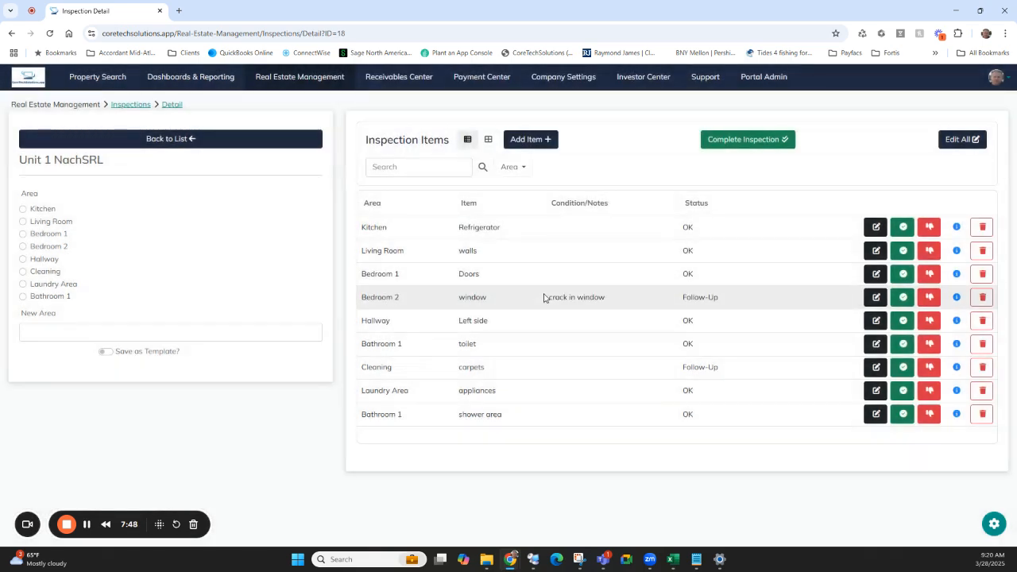
Step: Complete the inspection, creating a Normal-priority service request work order for the Bedroom 2 window and Cleaning carpets
click(744, 142)
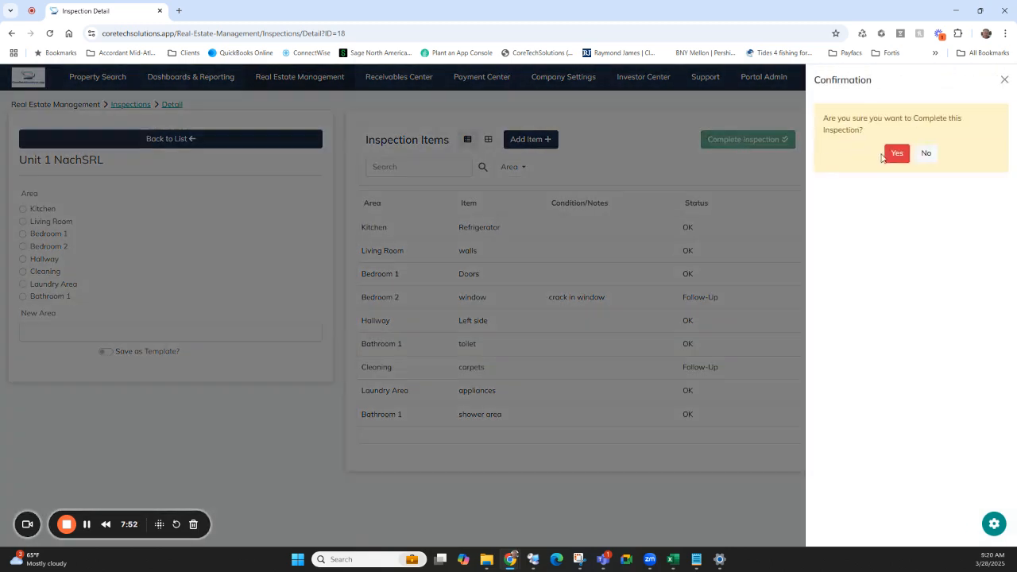
click(900, 156)
click(463, 140)
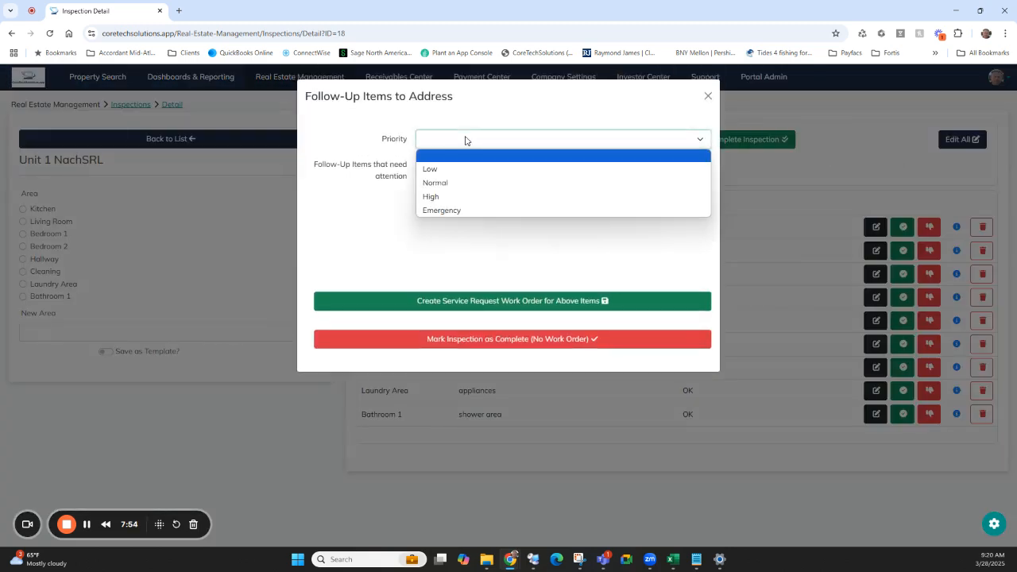
click(441, 182)
click(448, 163)
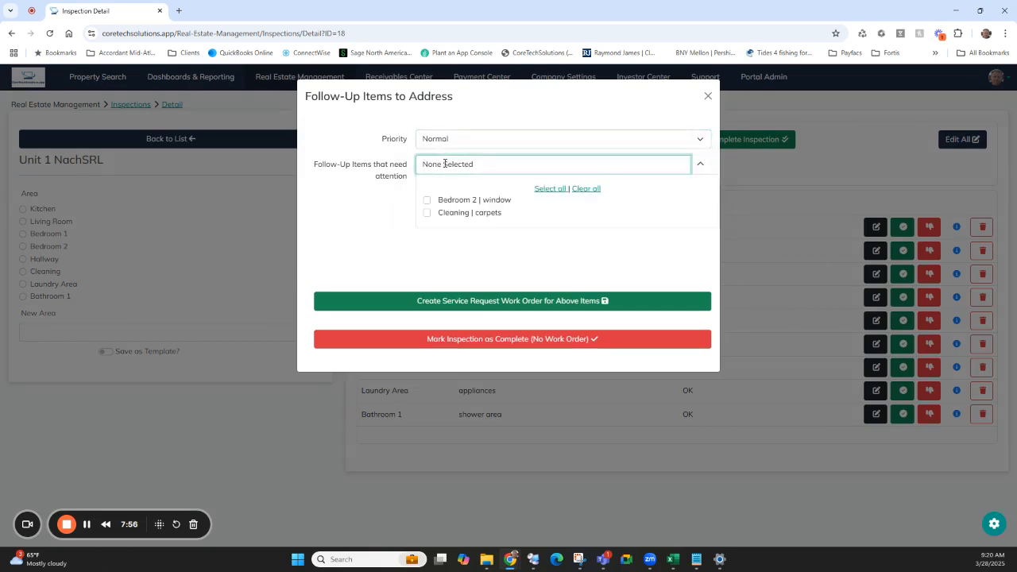
click(427, 213)
click(427, 200)
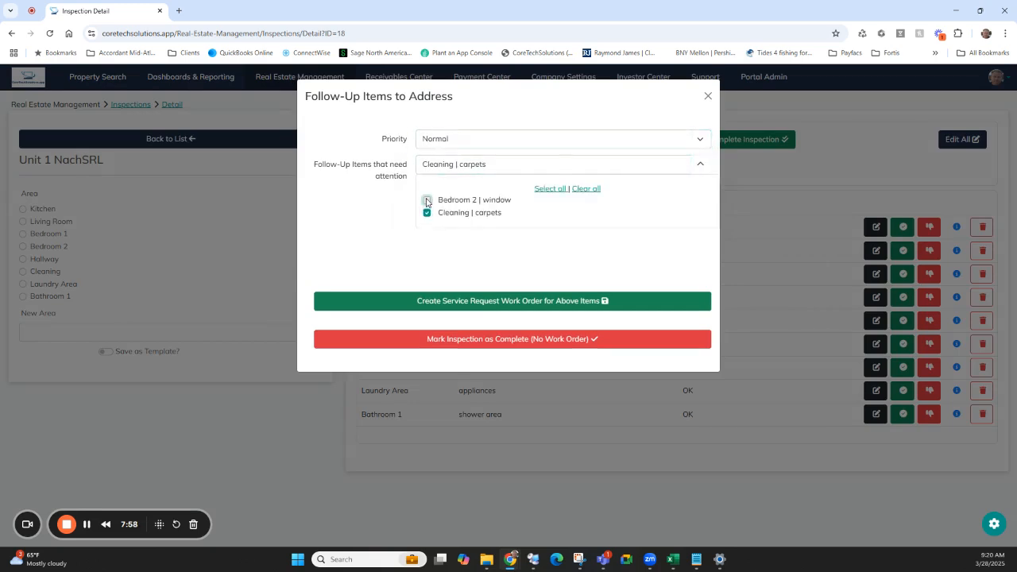
click(409, 214)
click(496, 303)
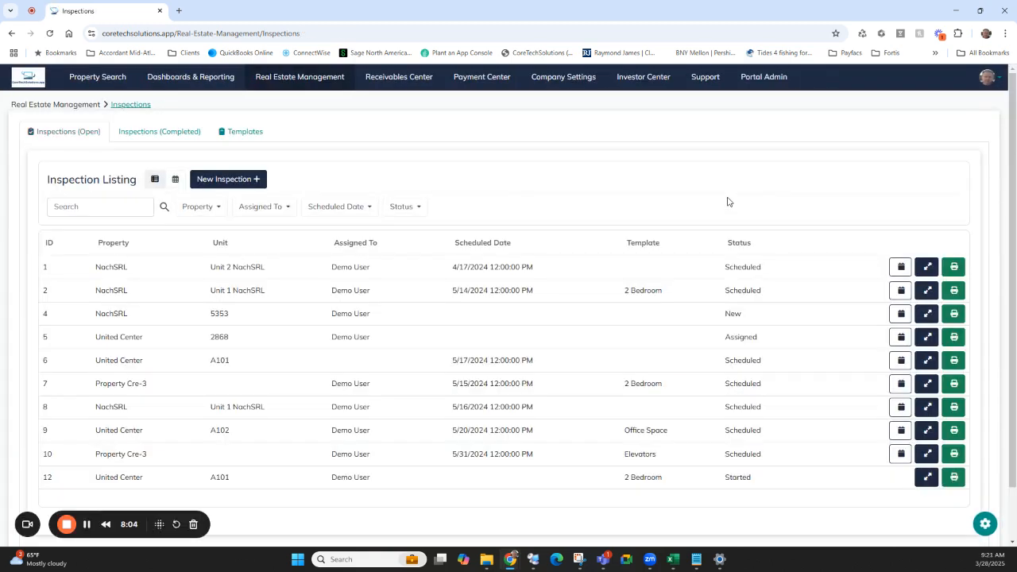
Step: View the completed inspections and return to the open inspections list
click(178, 134)
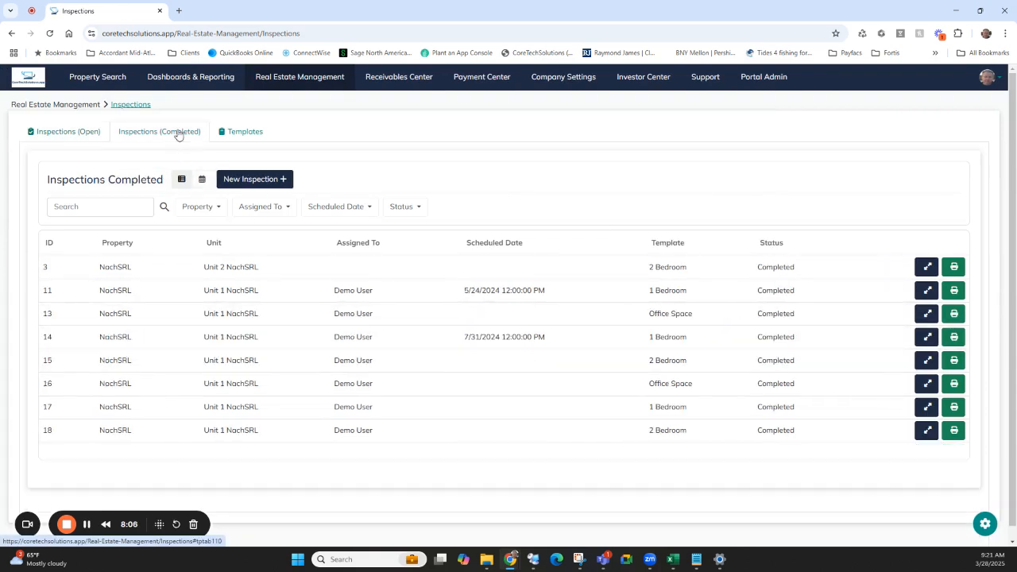
click(92, 135)
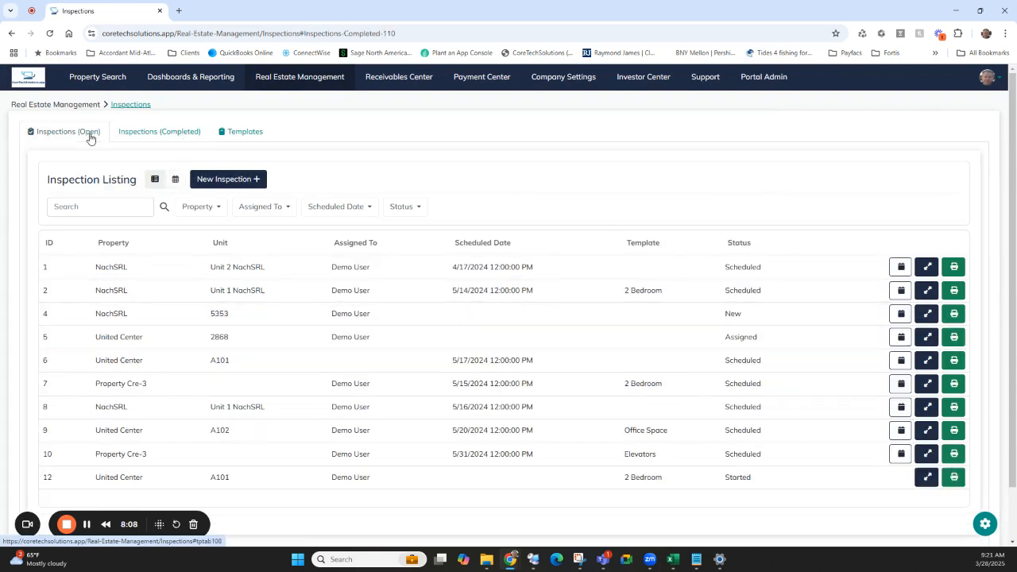
Step: Open the Service Requests page and sort the open requests by reported date, newest first
mouse_move(281, 87)
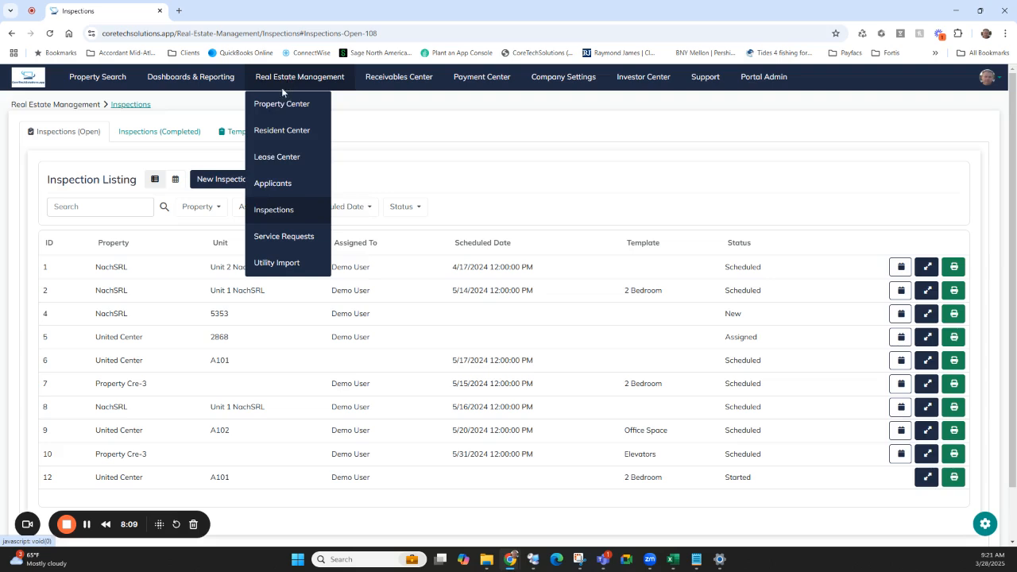
click(264, 240)
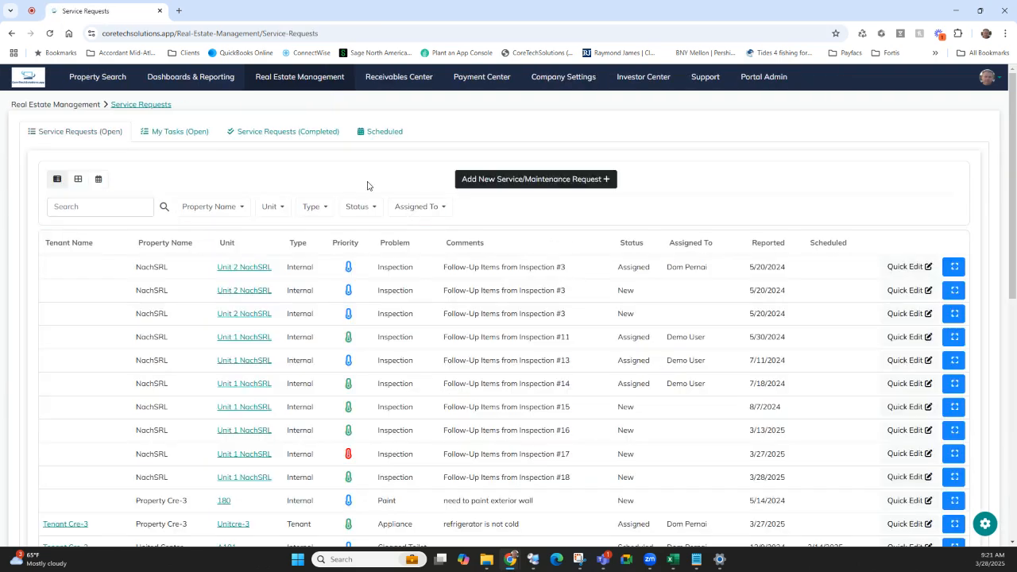
scroll(390, 195, down, 1)
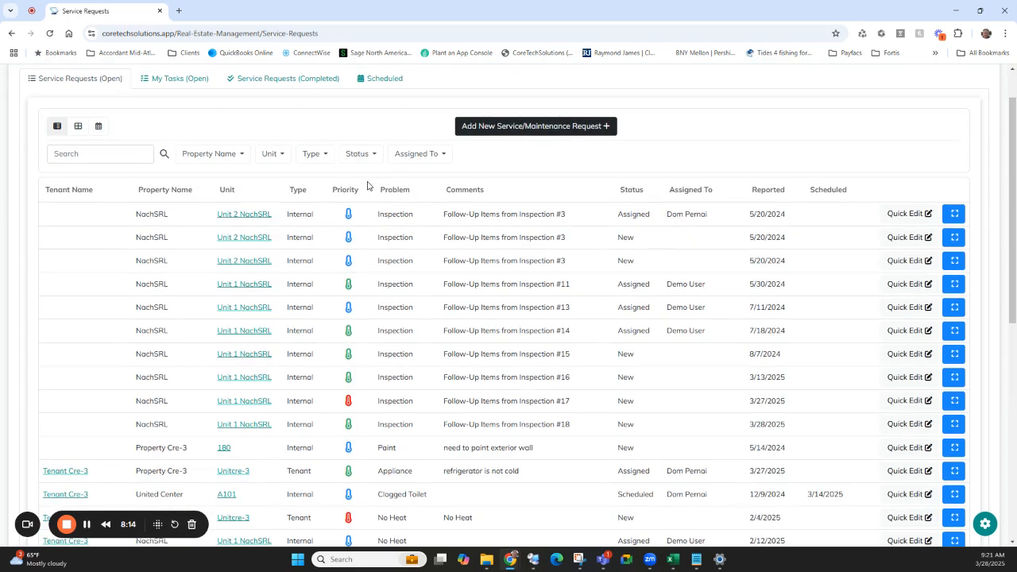
click(761, 190)
click(760, 191)
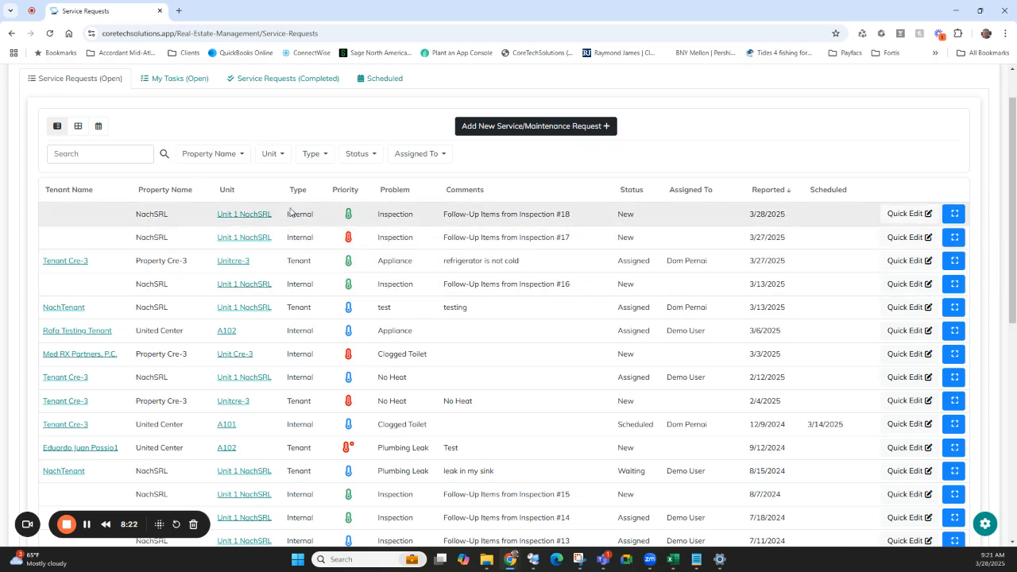
Step: Open the service request for Inspection #18's follow-up items and review its type choices, details and conversation section without changing anything
click(952, 215)
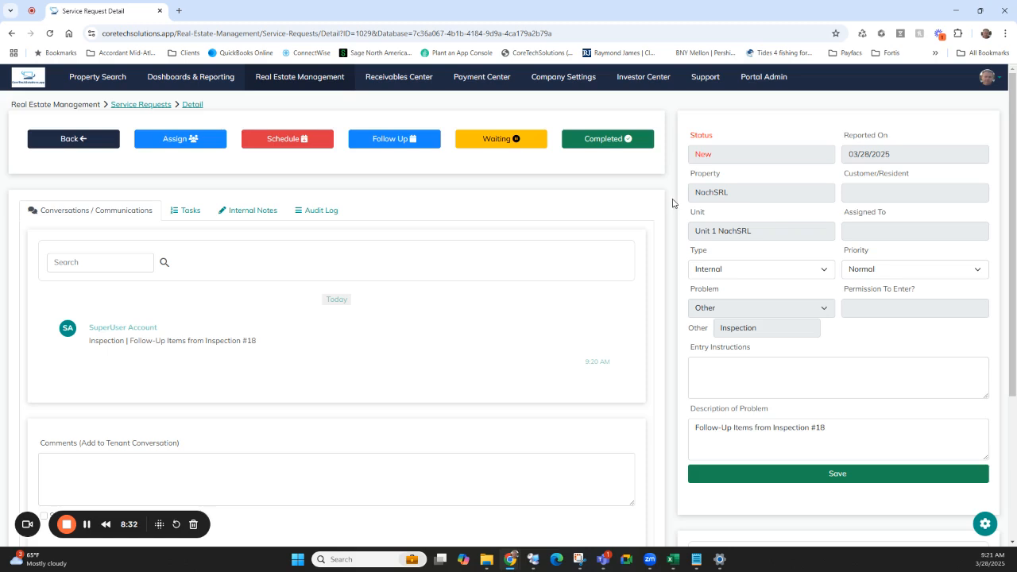
scroll(672, 203, down, 1)
scroll(672, 203, up, 1)
click(738, 275)
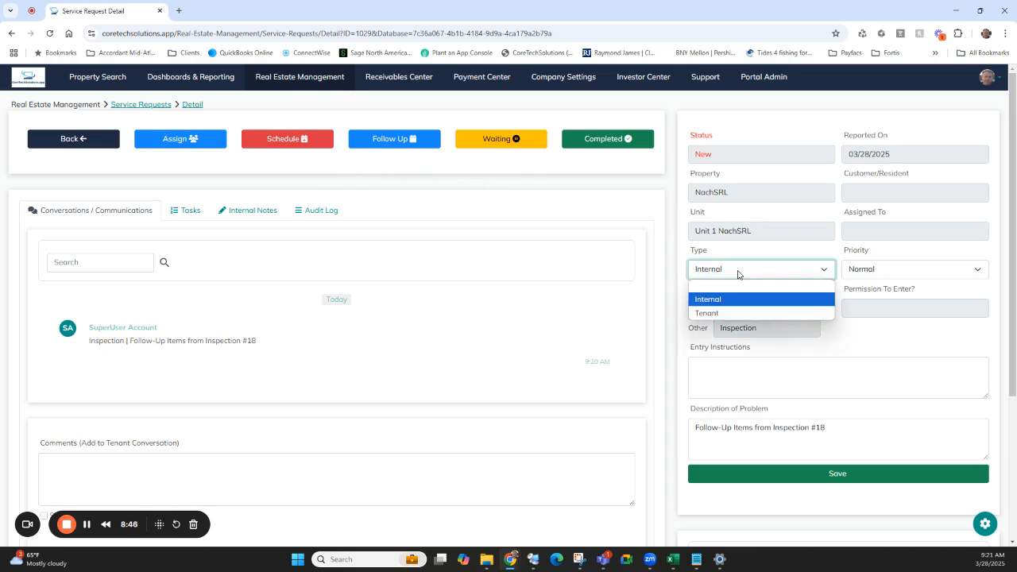
click(674, 226)
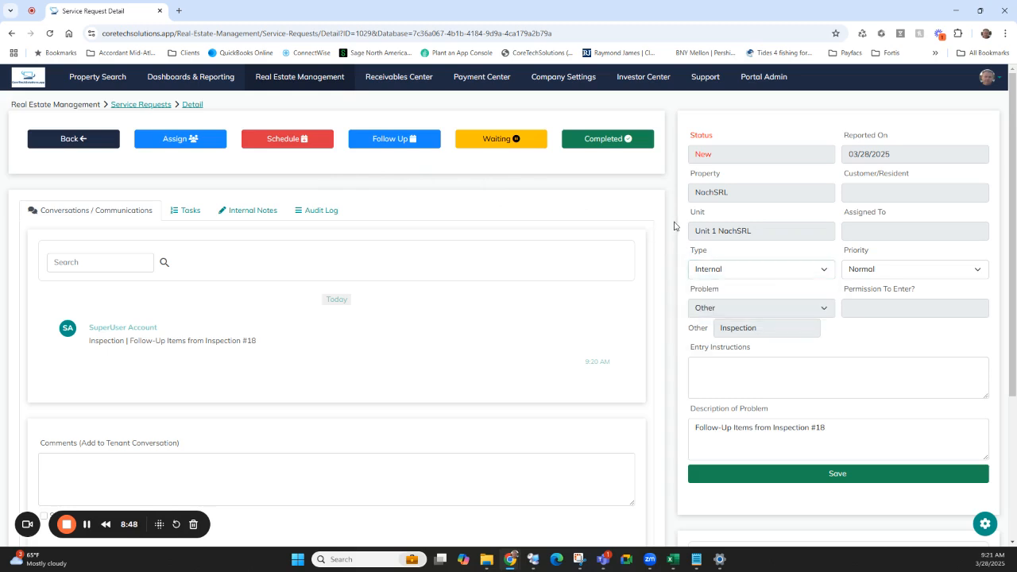
scroll(363, 182, down, 2)
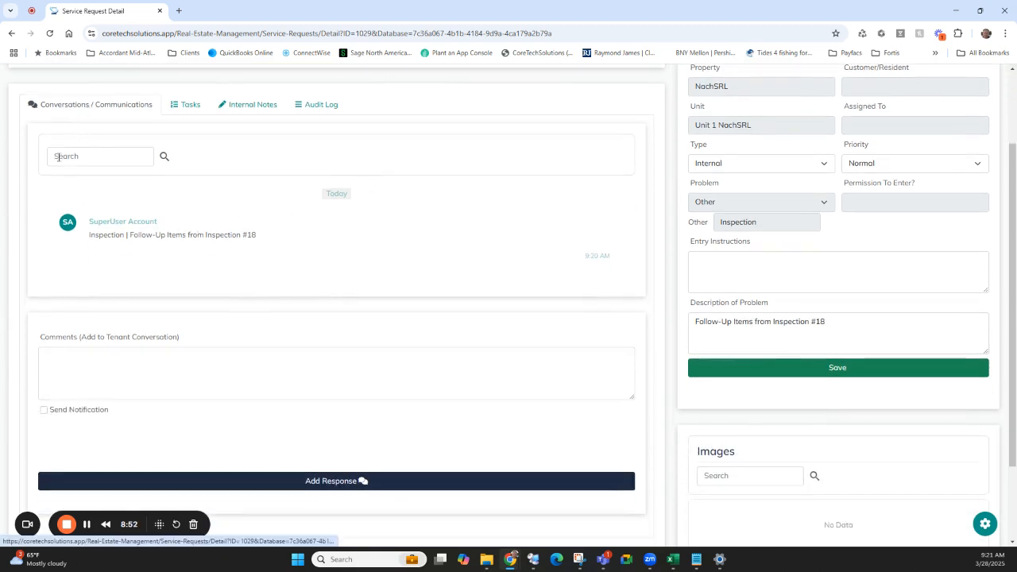
Step: Add the response "comments on this service request" to the tenant conversation without sending a notification
scroll(19, 204, down, 2)
click(62, 260)
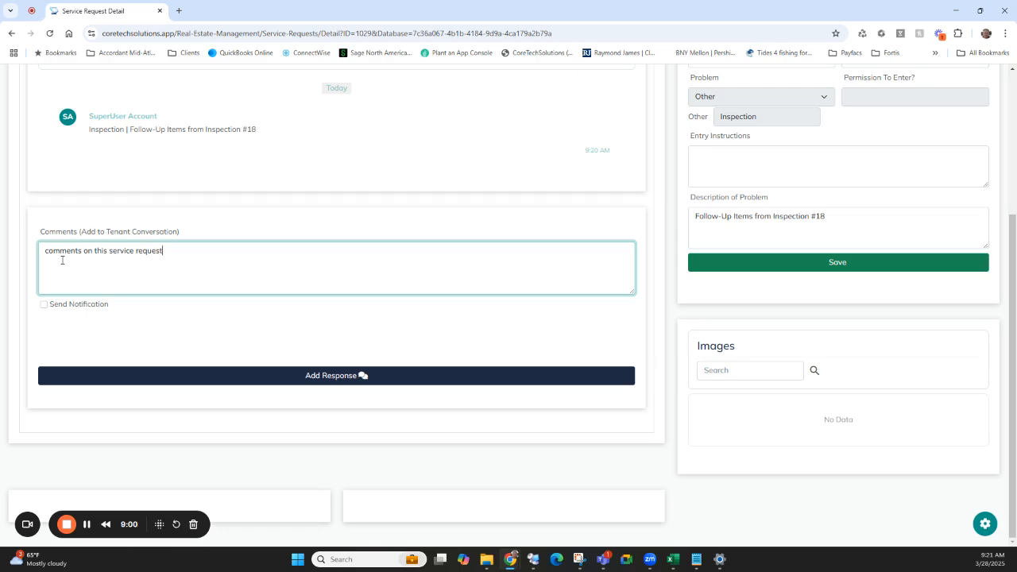
click(86, 306)
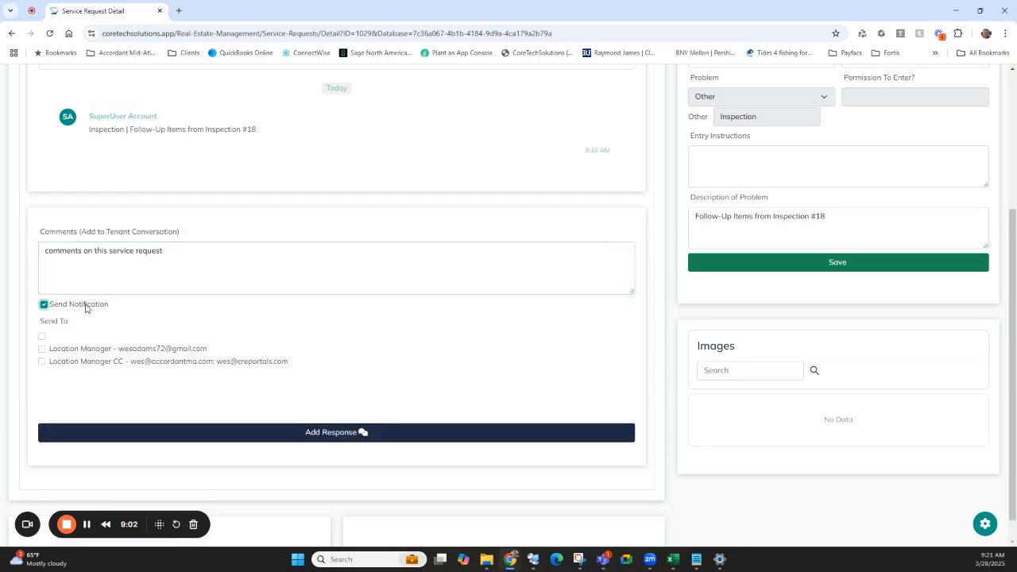
click(86, 308)
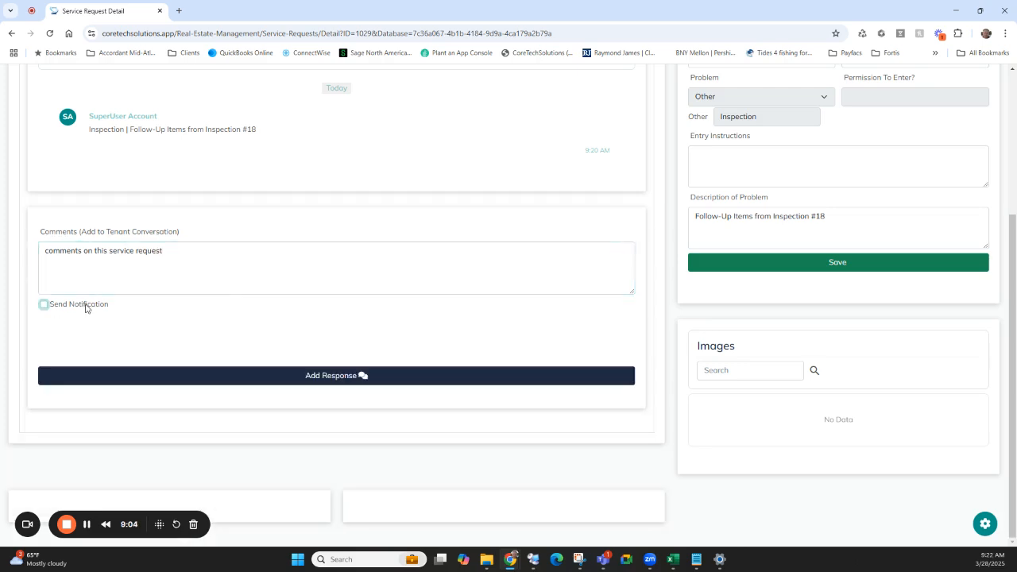
click(358, 375)
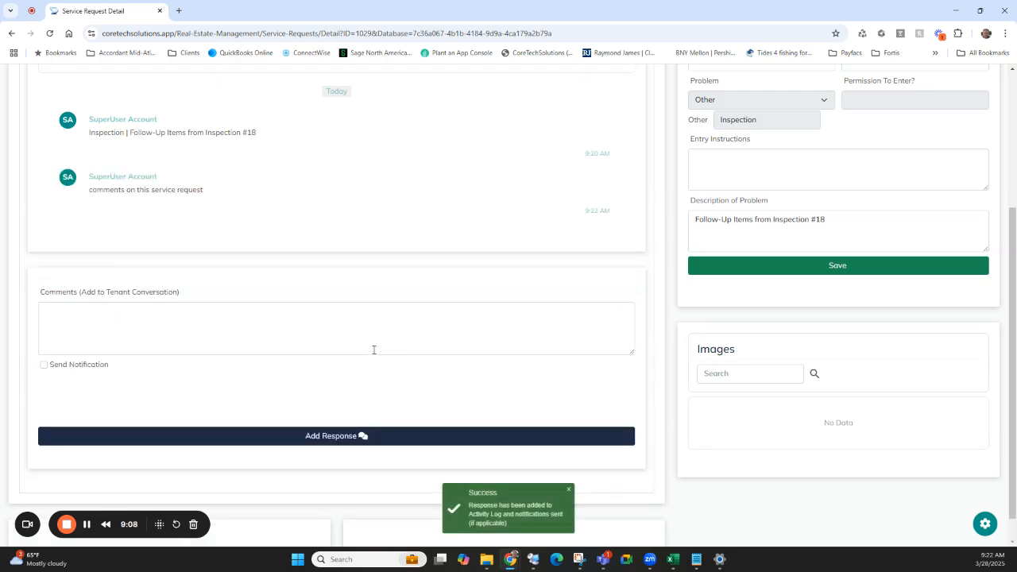
Step: Update the Bedroom 2 window crack task, assigning it to Demo User with a due date of 03/31/2025 12:00 PM
scroll(374, 347, up, 3)
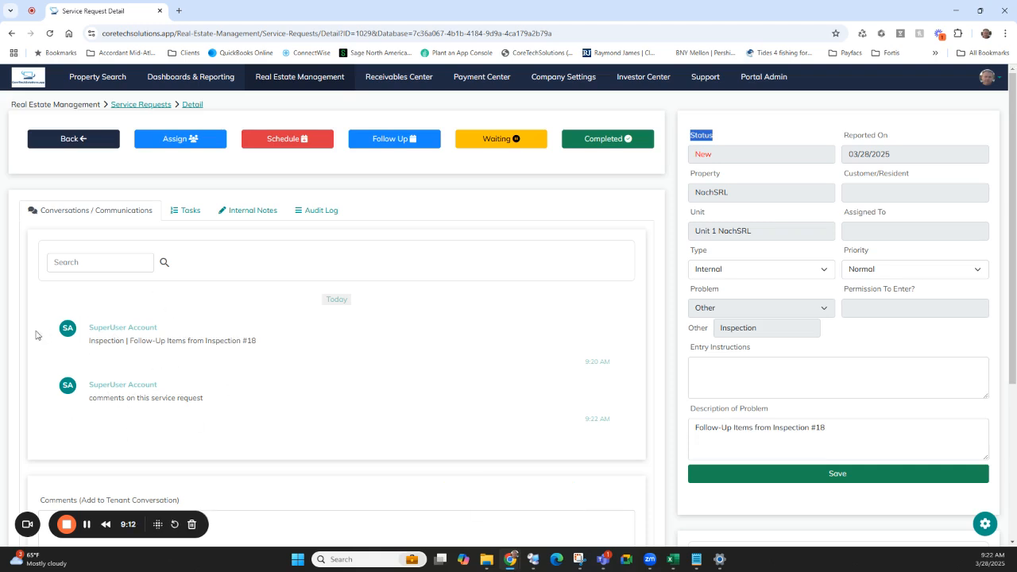
click(212, 323)
click(186, 211)
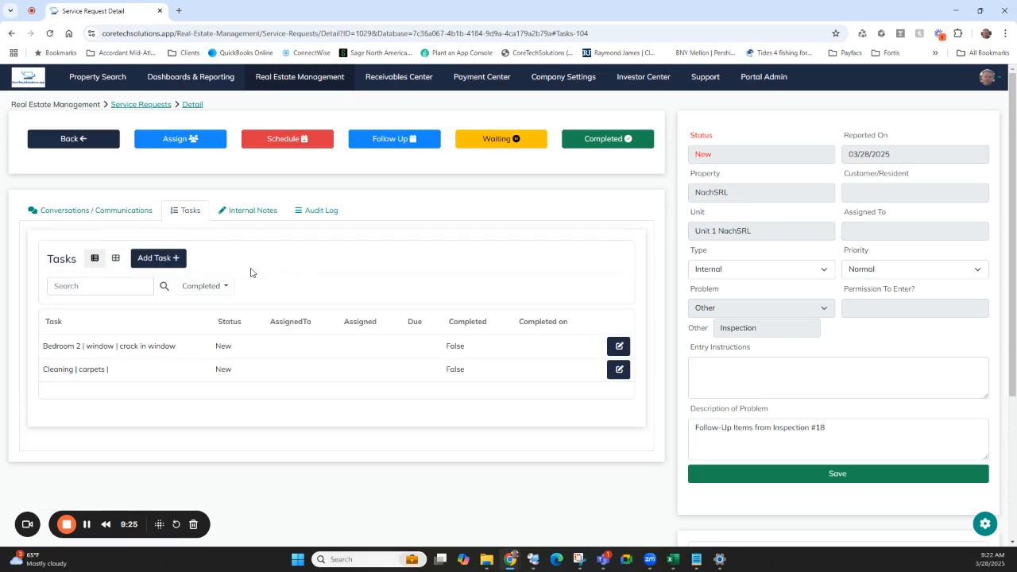
click(618, 346)
click(467, 198)
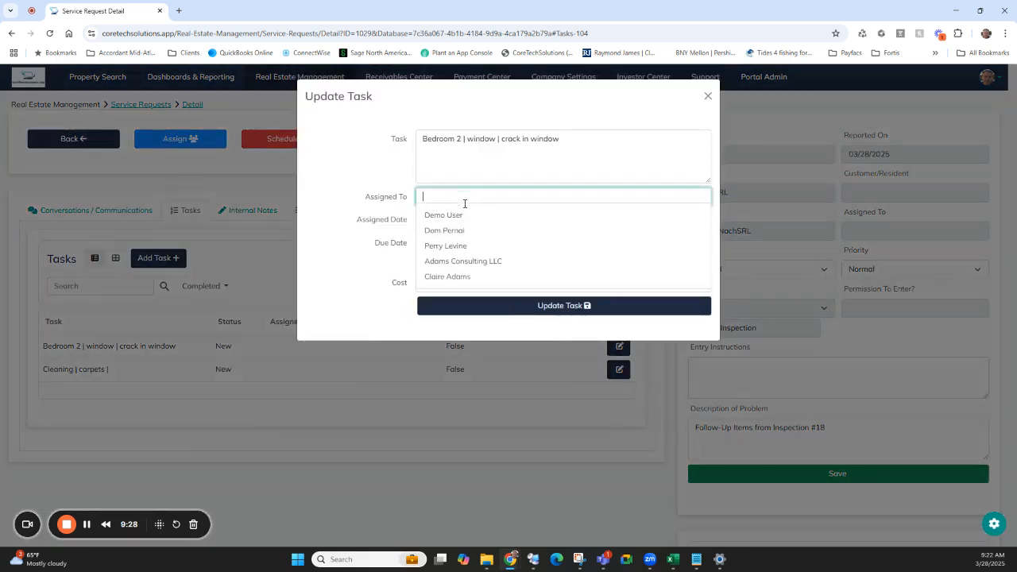
click(448, 219)
click(449, 244)
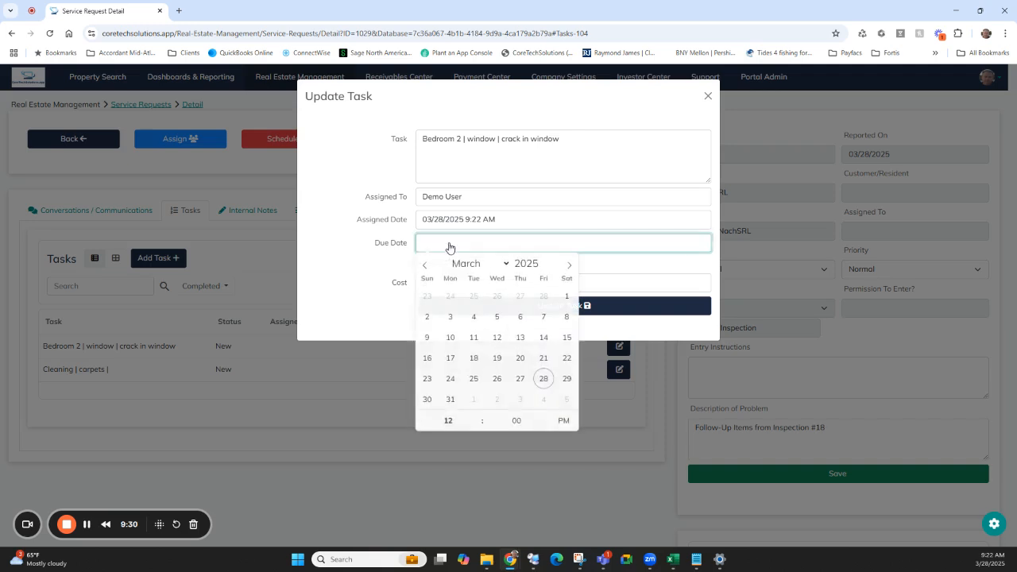
click(449, 400)
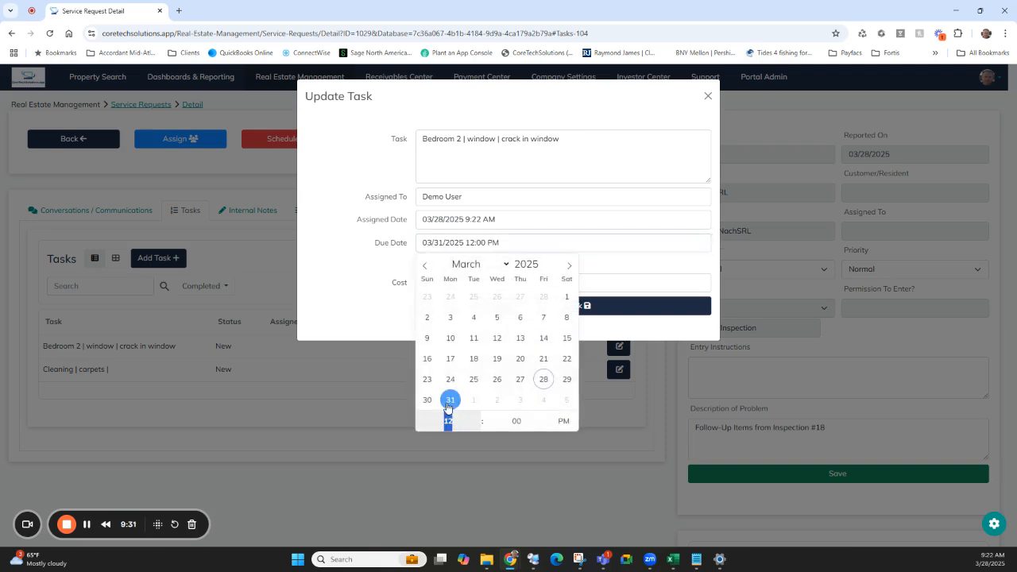
click(391, 321)
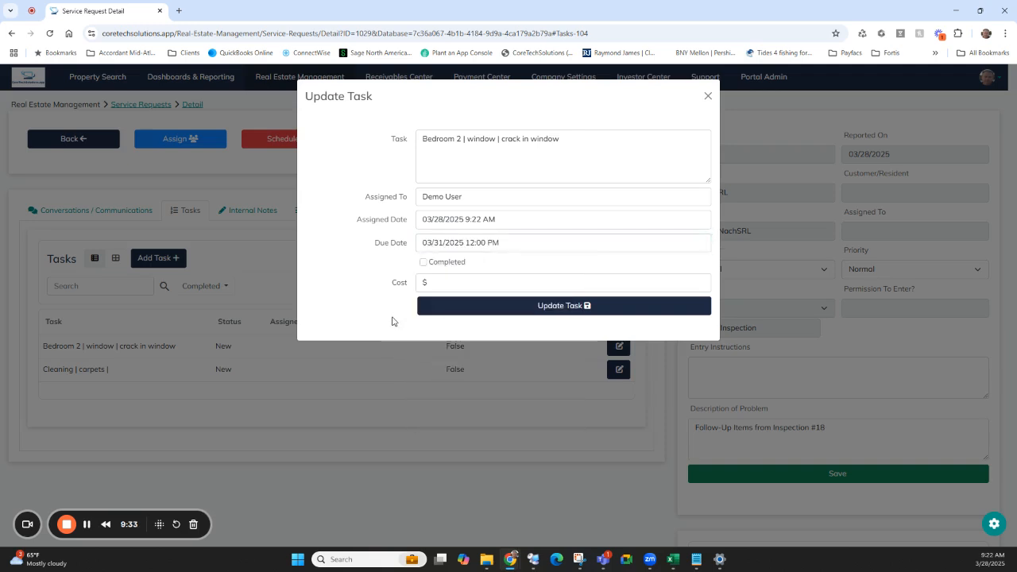
click(544, 310)
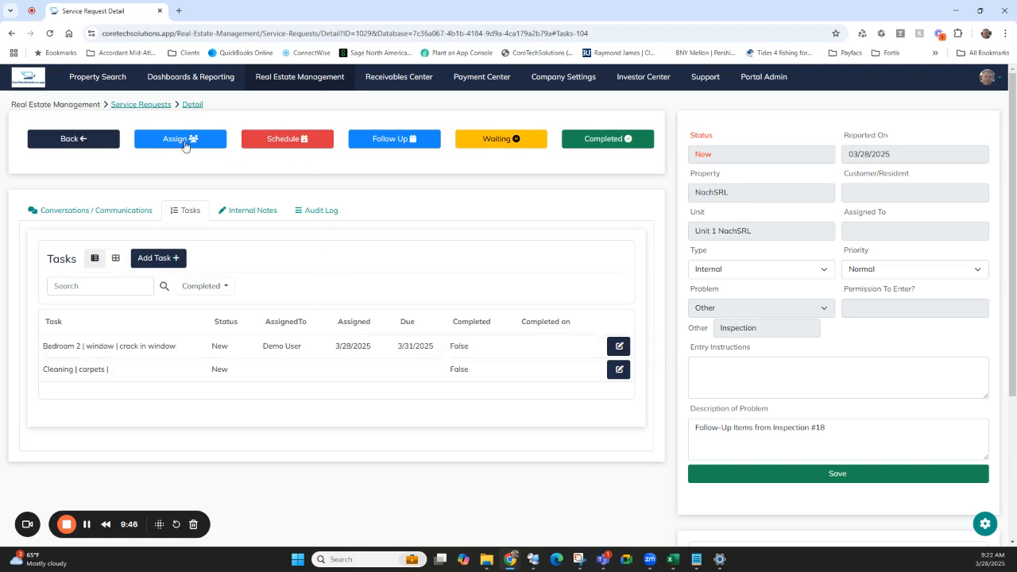
Step: Save the internal note "not visible to tenant" on the service request and view its audit log
click(238, 217)
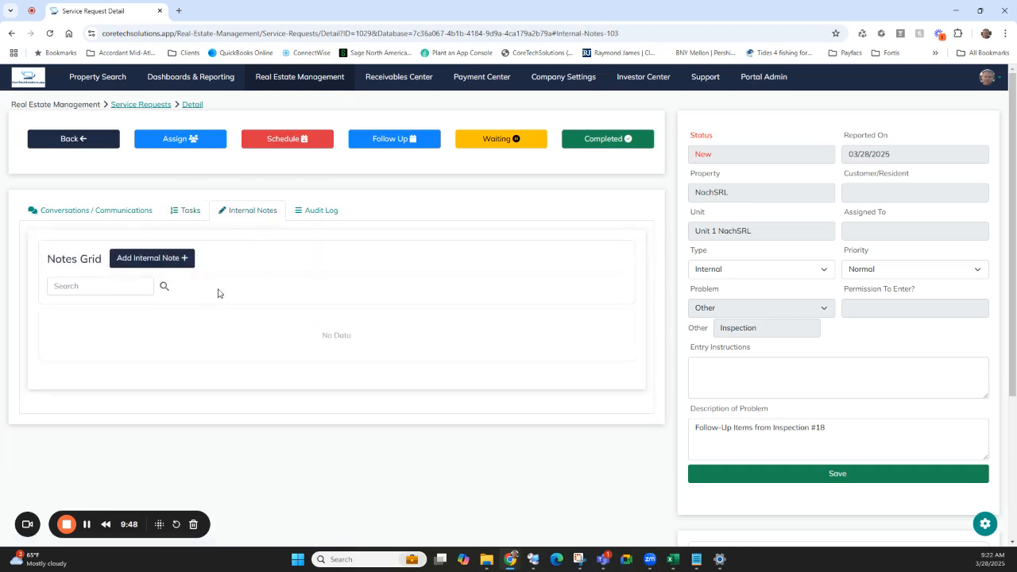
click(169, 267)
click(121, 347)
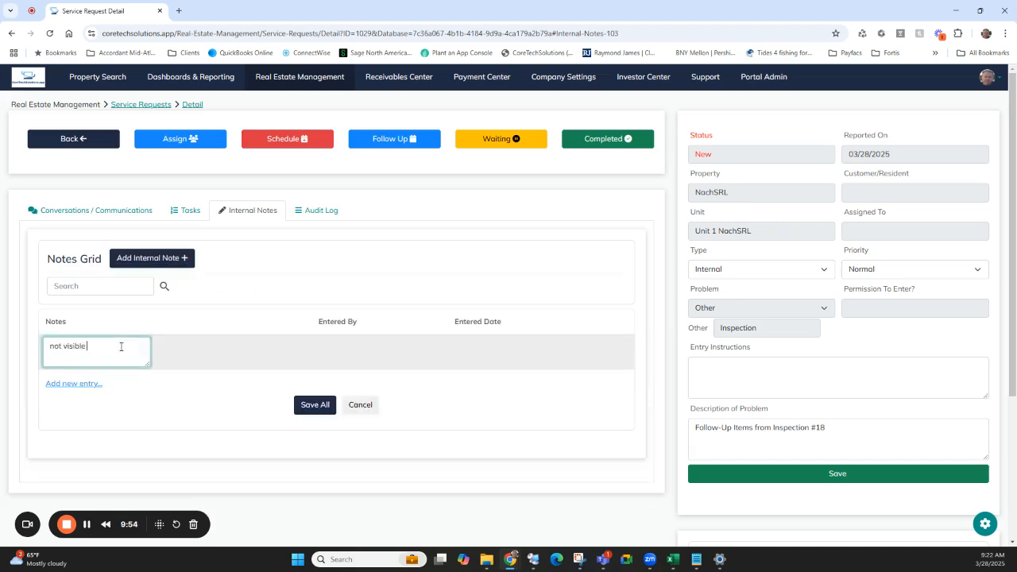
text(not visible to tenant)
key(Tab)
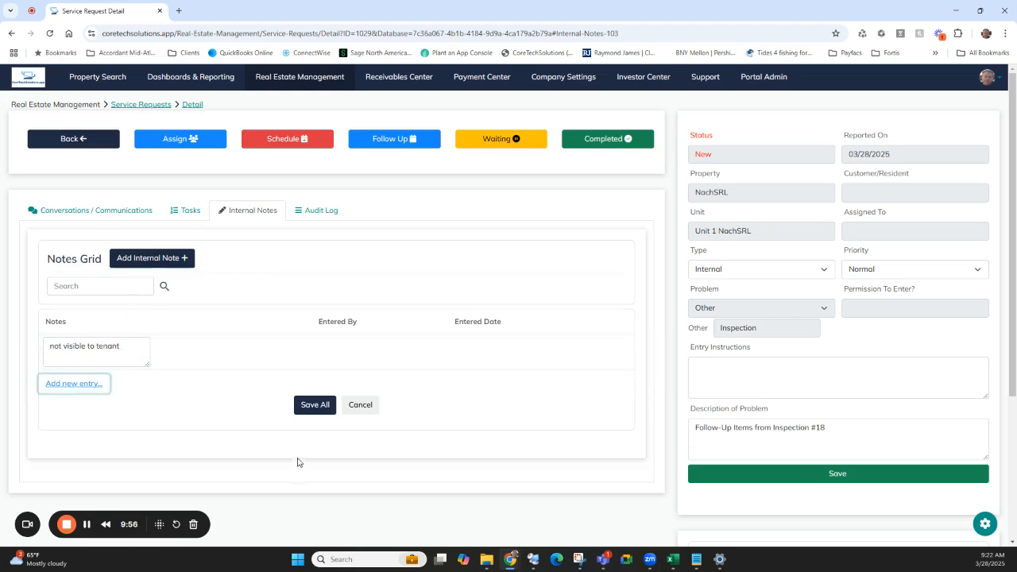
click(316, 402)
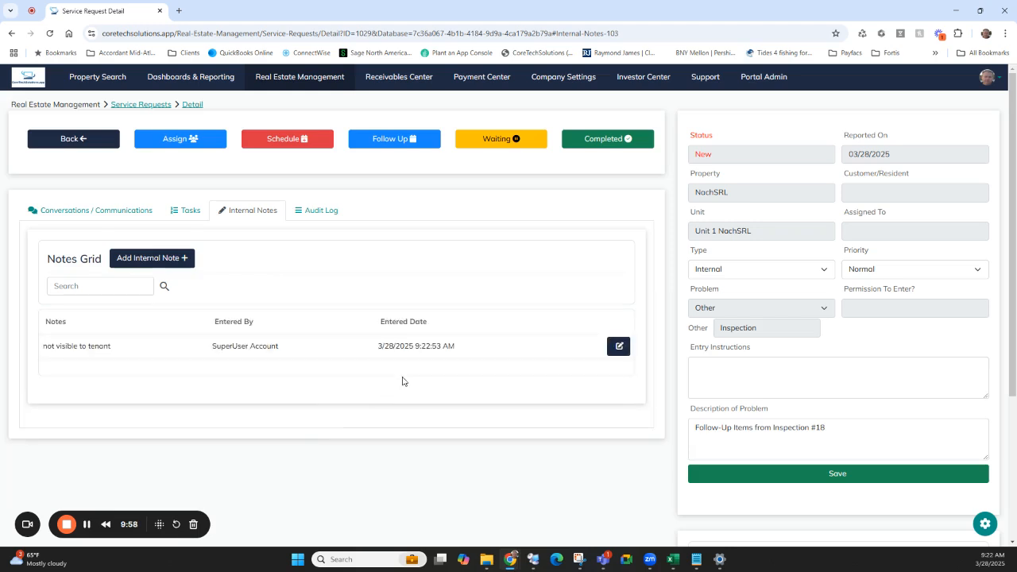
click(330, 211)
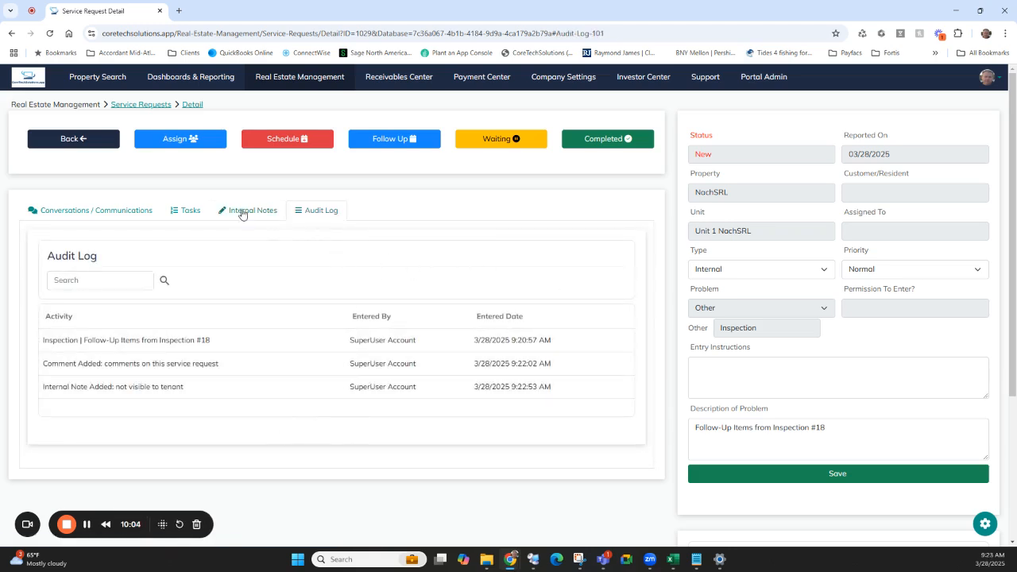
Step: Assign the service request to Demo User, adding the default status comment to the tenant conversation
click(188, 141)
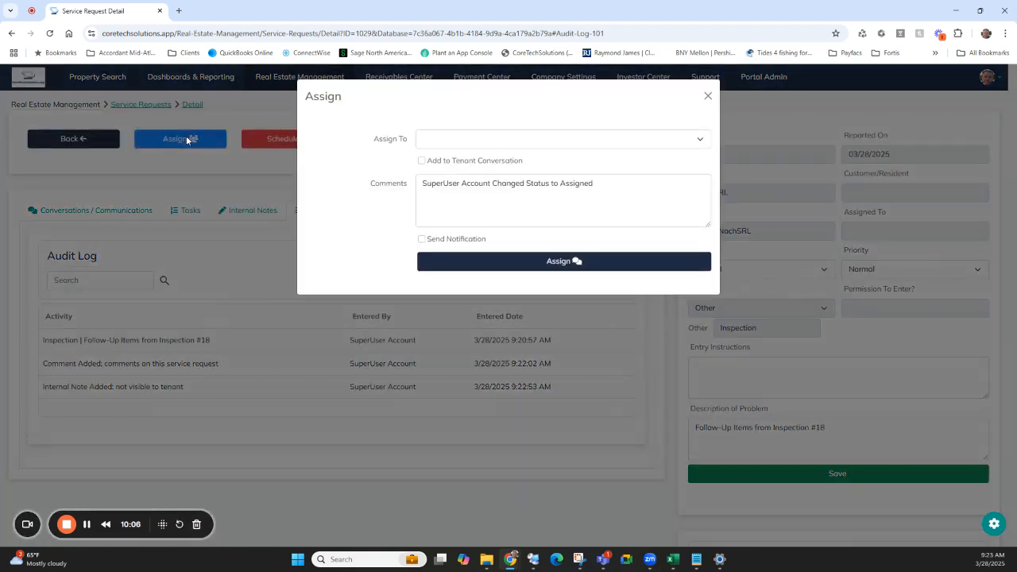
click(573, 142)
click(456, 170)
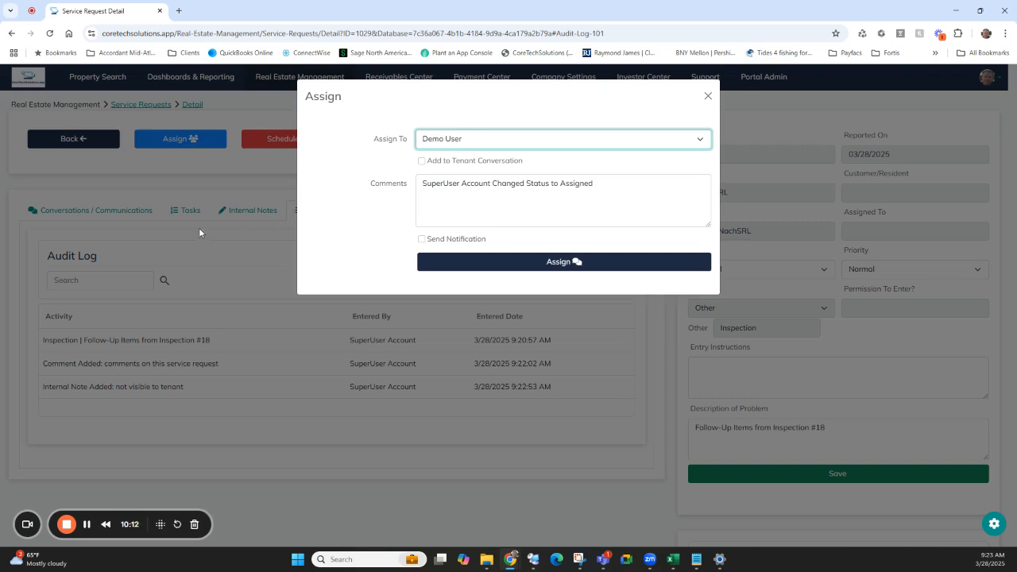
click(488, 163)
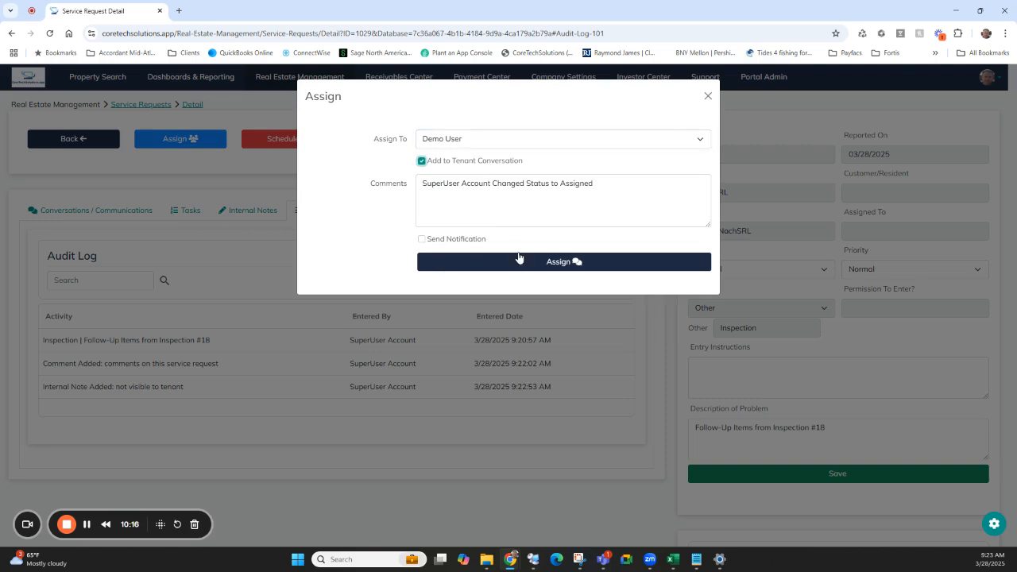
click(519, 258)
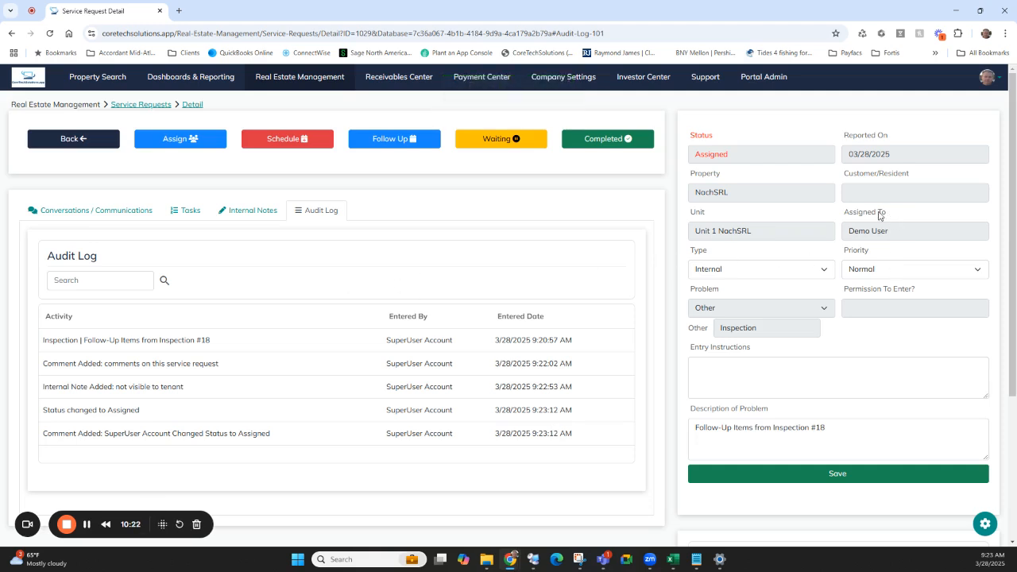
Step: View the service request's scheduling form and close it without setting a date
click(700, 375)
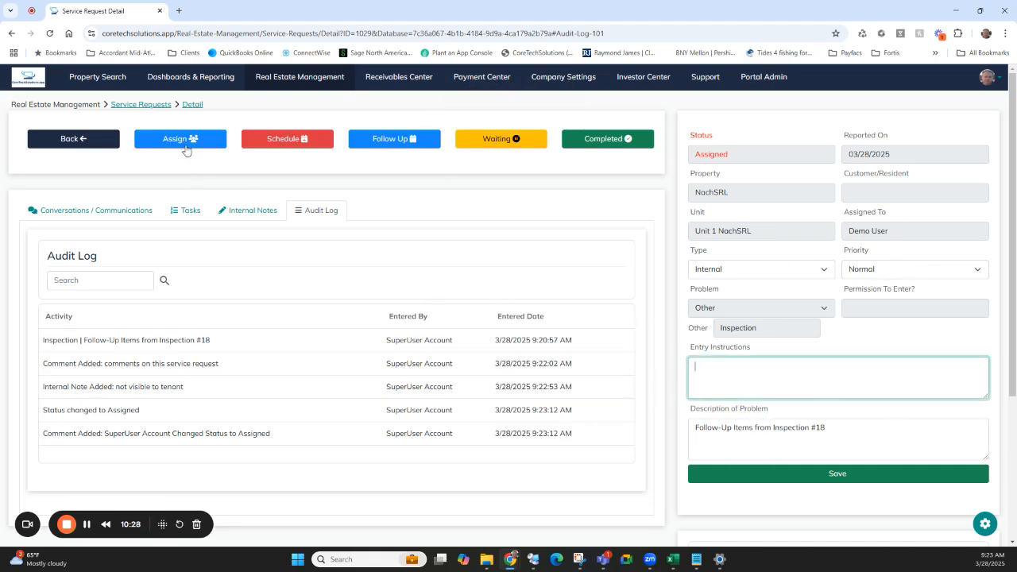
click(286, 141)
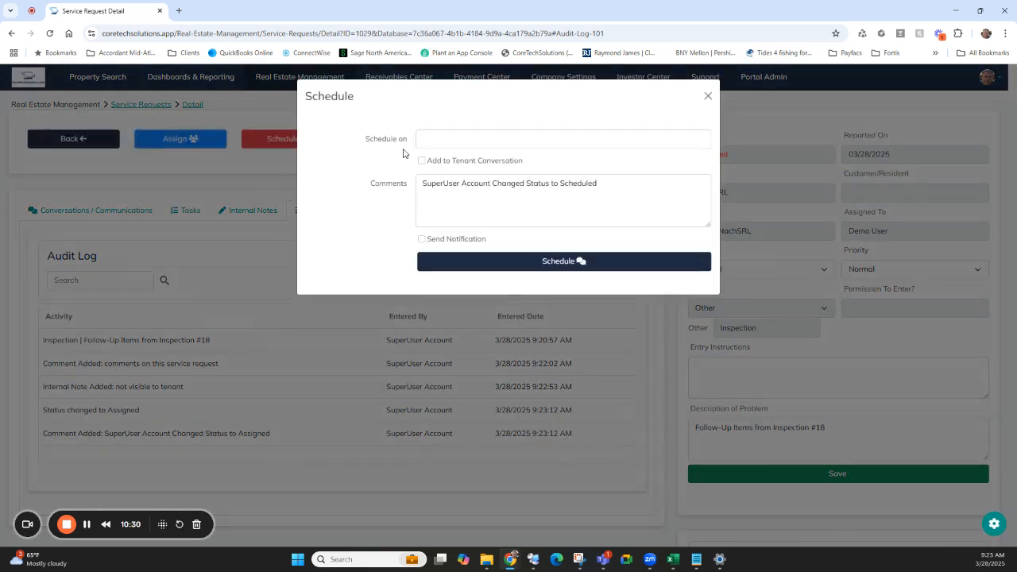
click(707, 96)
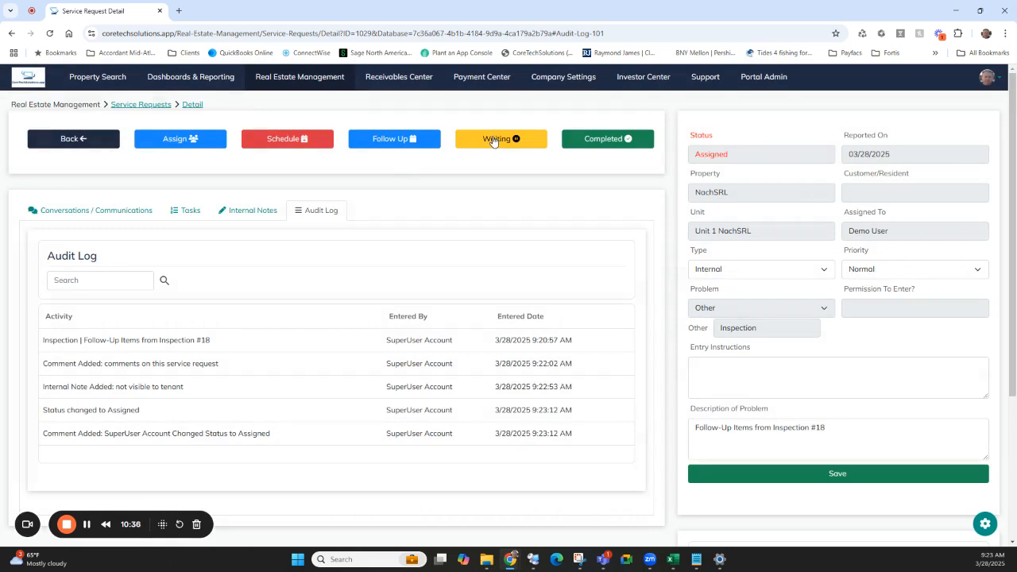
Step: Mark the service request as completed on 03/28/2025, keeping the default status comment
click(604, 141)
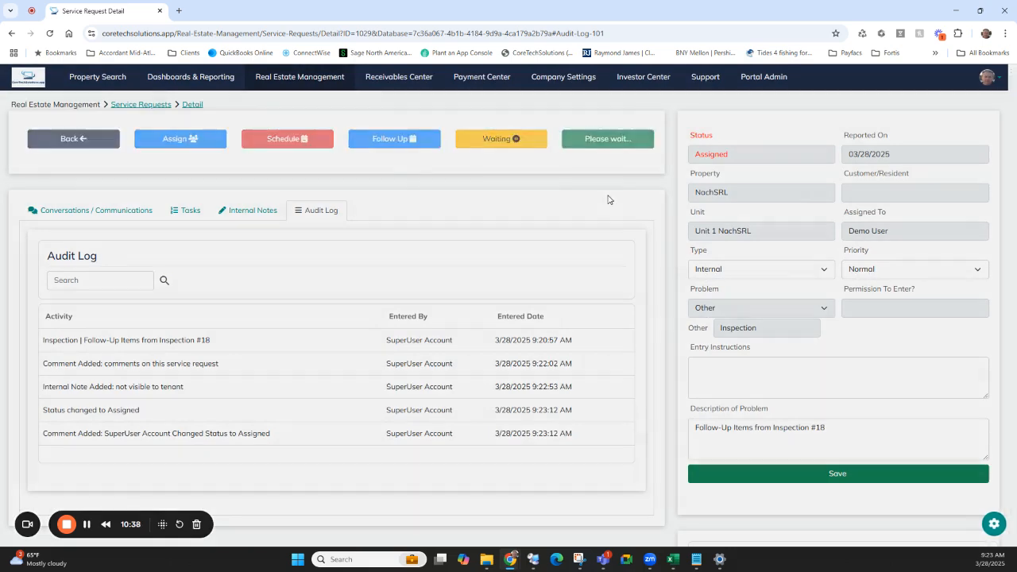
click(573, 136)
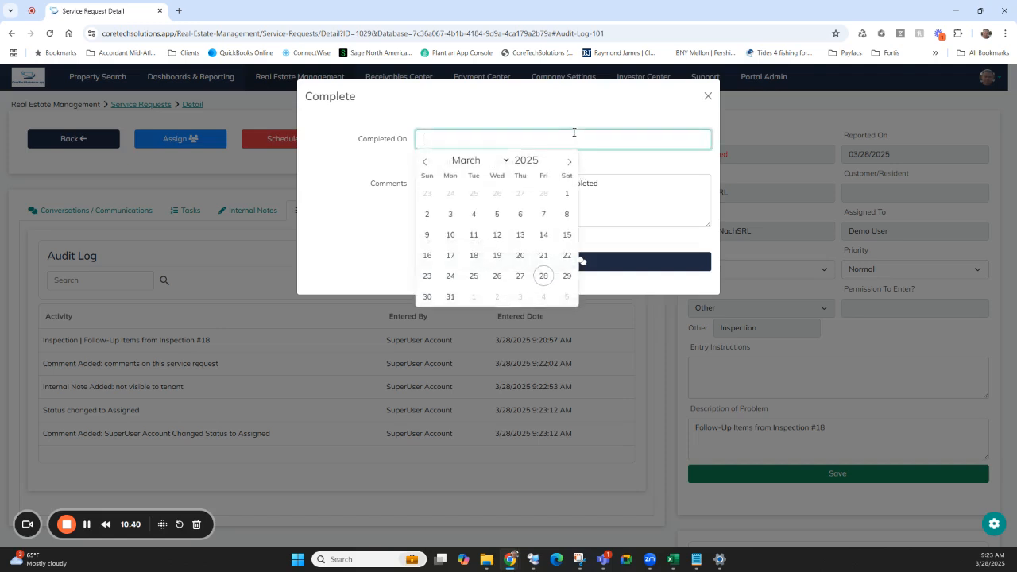
click(544, 276)
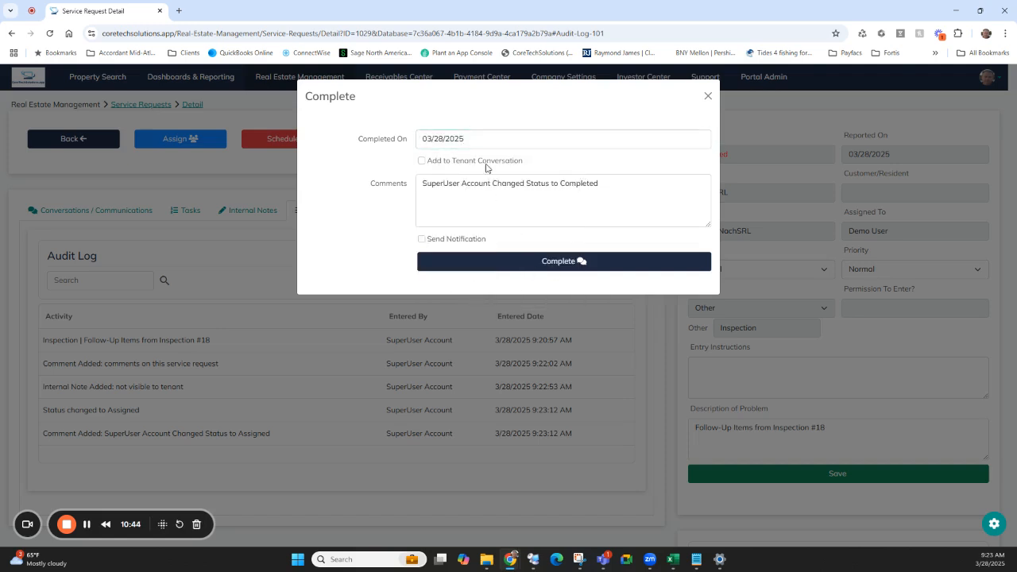
click(515, 264)
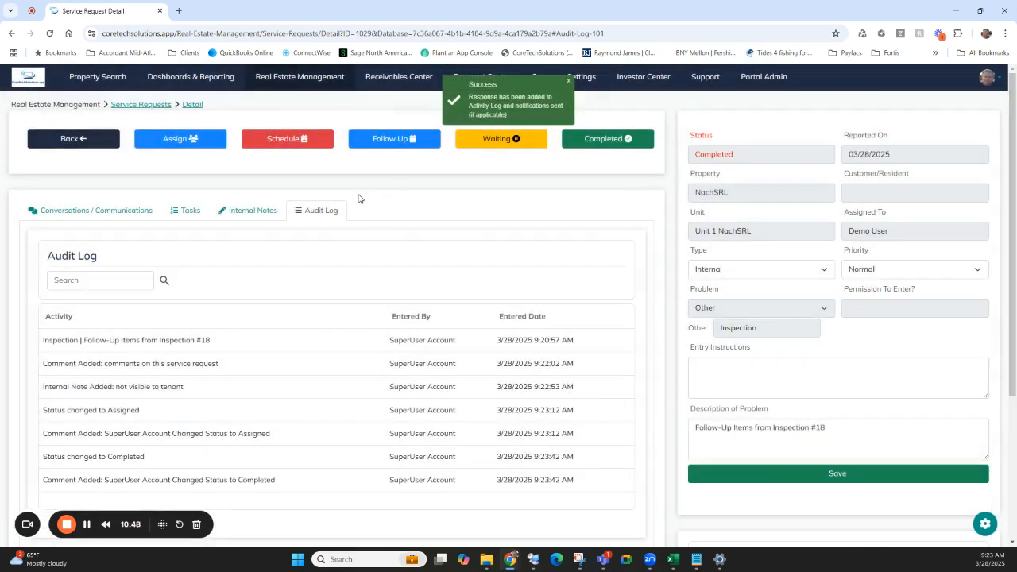
Step: Return to the Service Requests page and view the open tasks list
click(161, 107)
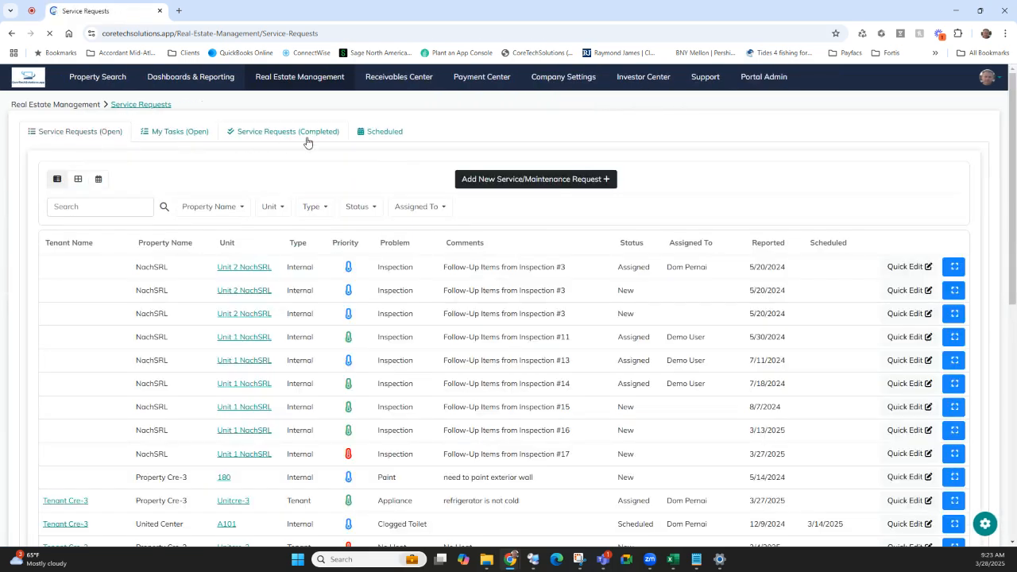
click(193, 137)
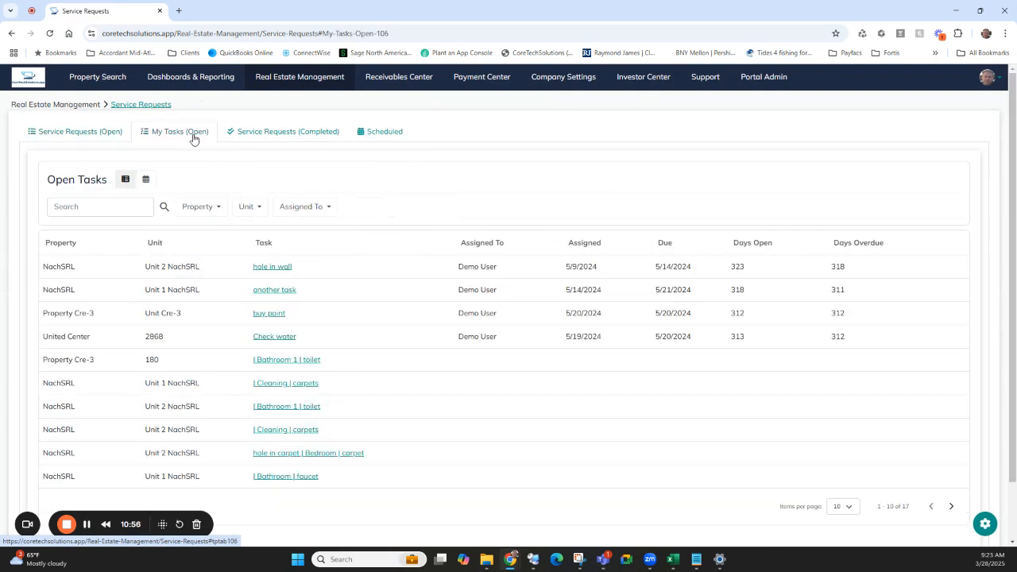
Step: Review the open invoices in the Receivables Center and search them for 65
mouse_move(326, 88)
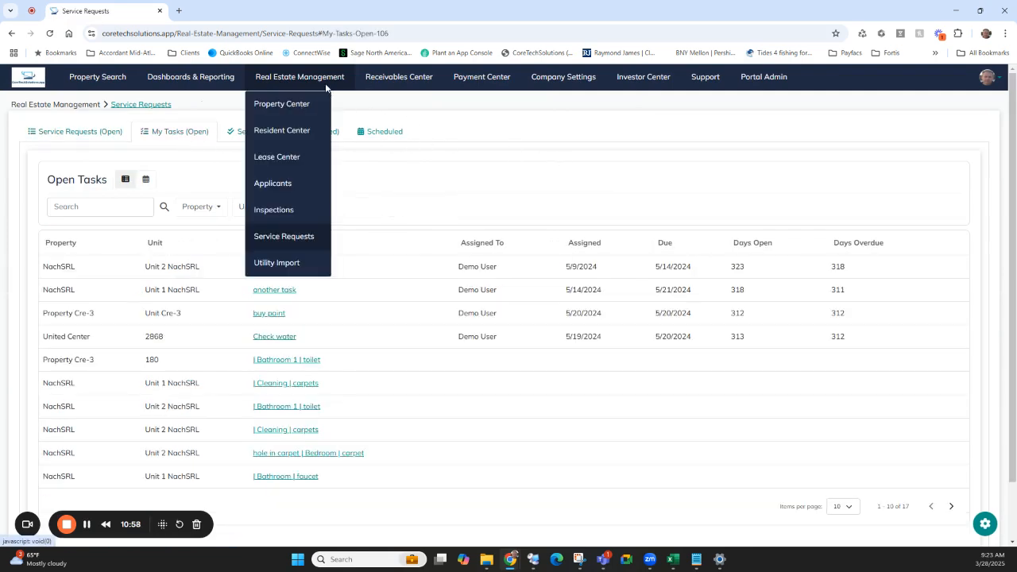
click(399, 77)
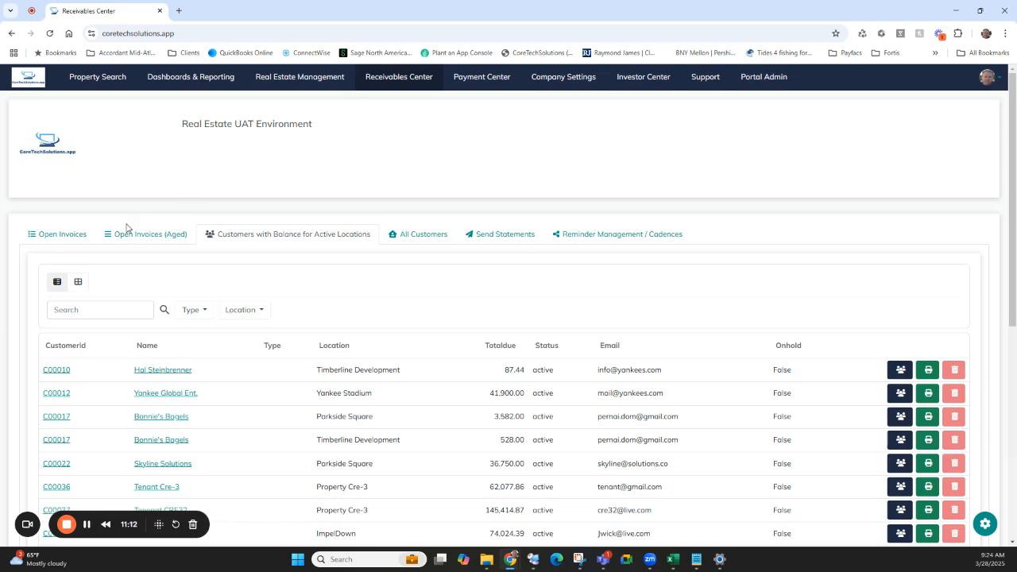
click(68, 237)
scroll(23, 319, down, 1)
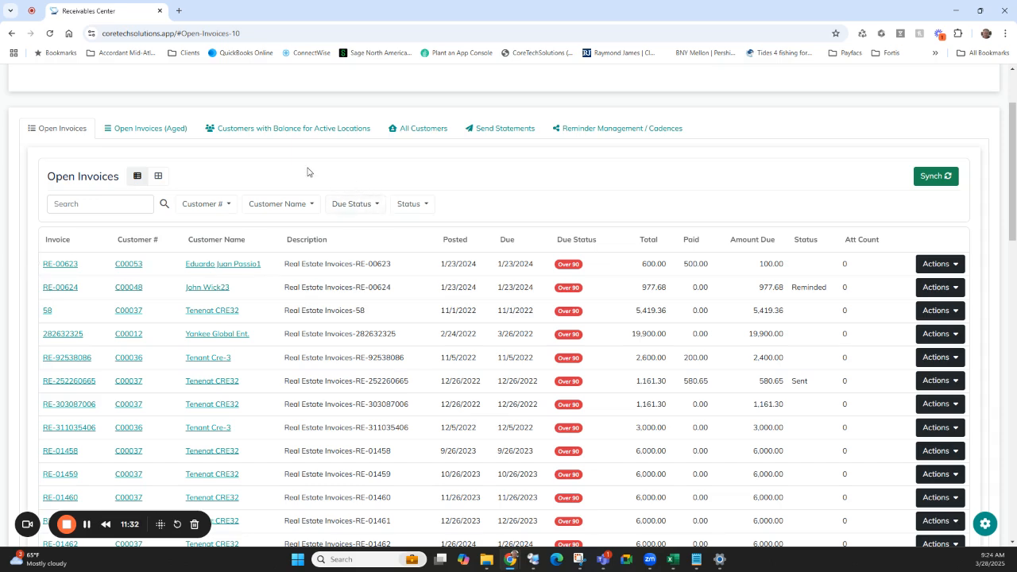
scroll(317, 179, up, 1)
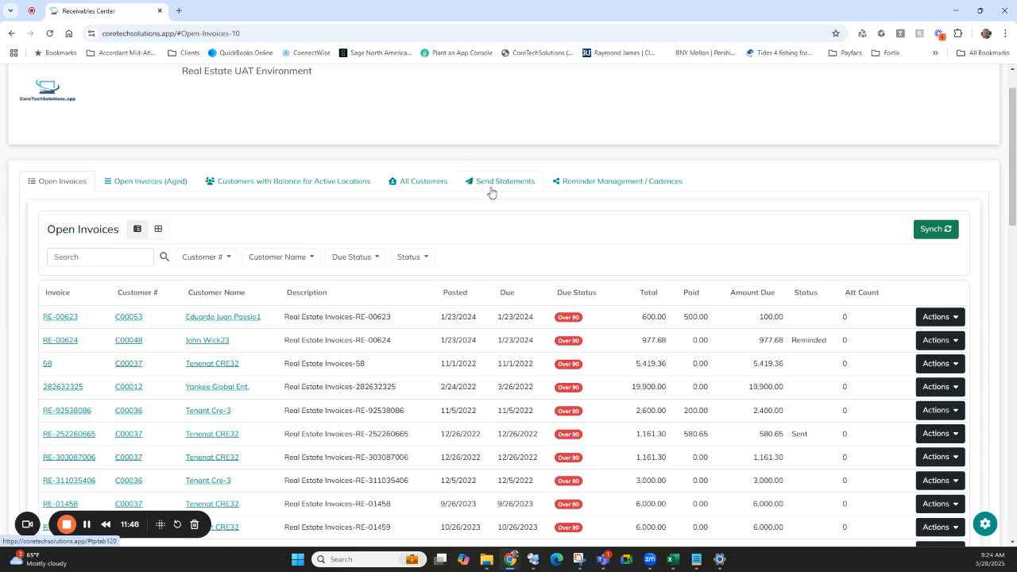
click(106, 263)
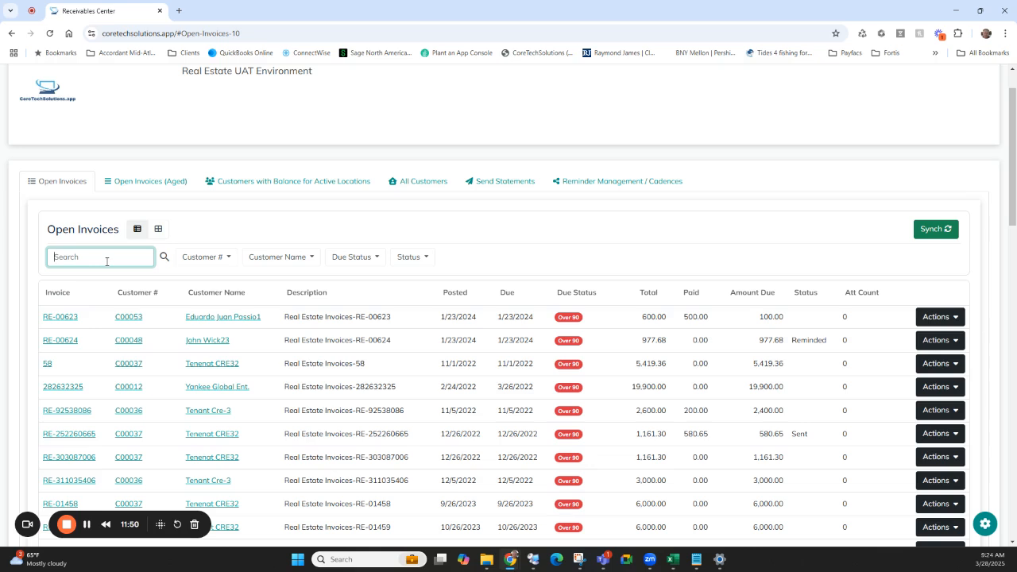
text(65)
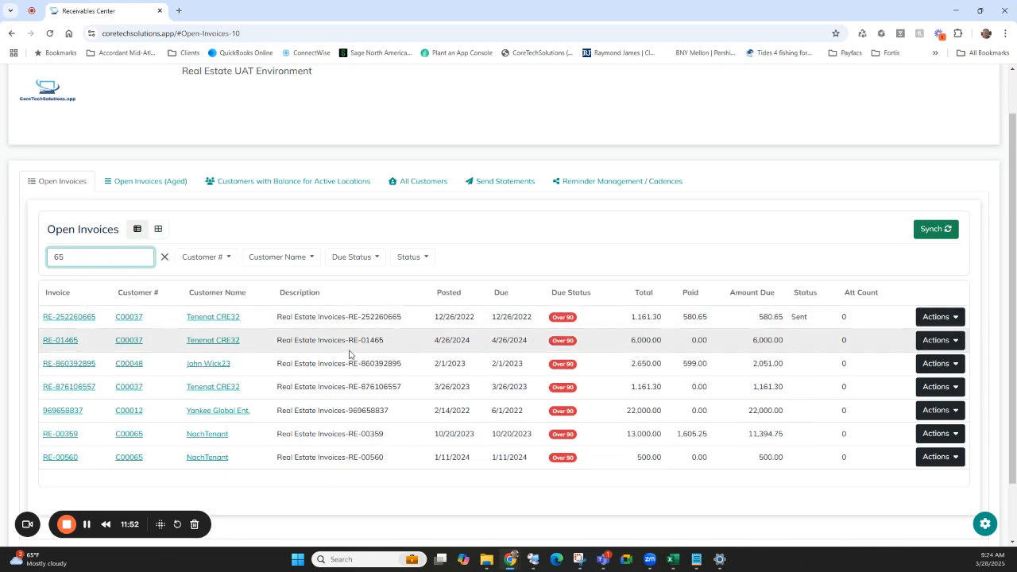
Step: View the printable version of the invoice posted 10/20/2023, examine its charges and payment section, and return to the Receivables Center
click(959, 443)
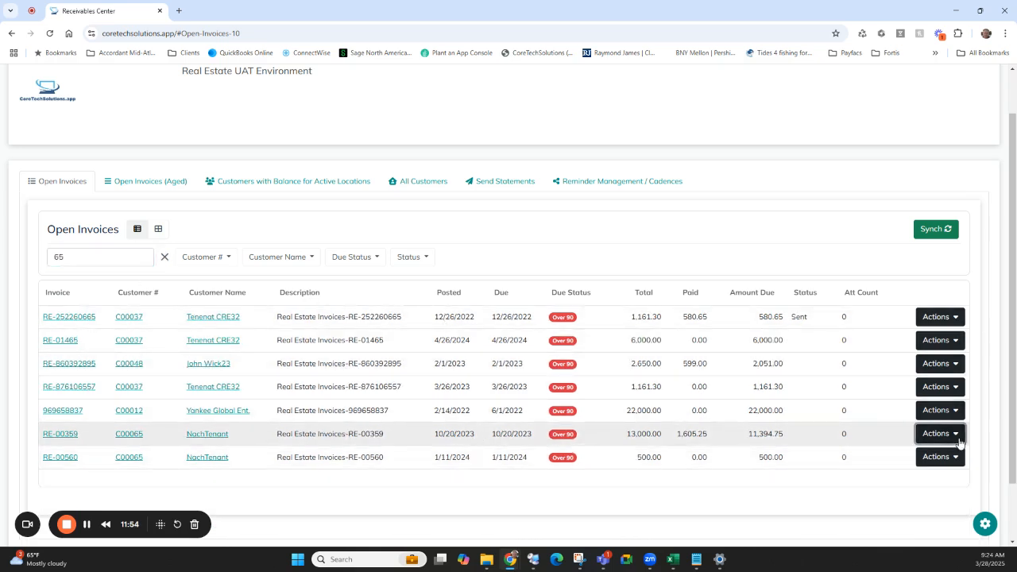
click(894, 365)
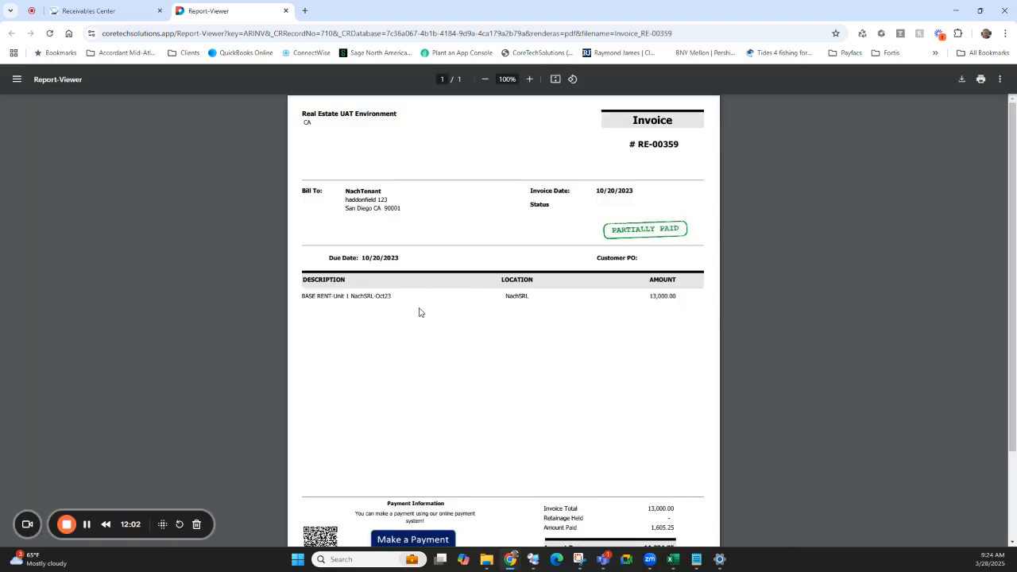
scroll(446, 227, down, 1)
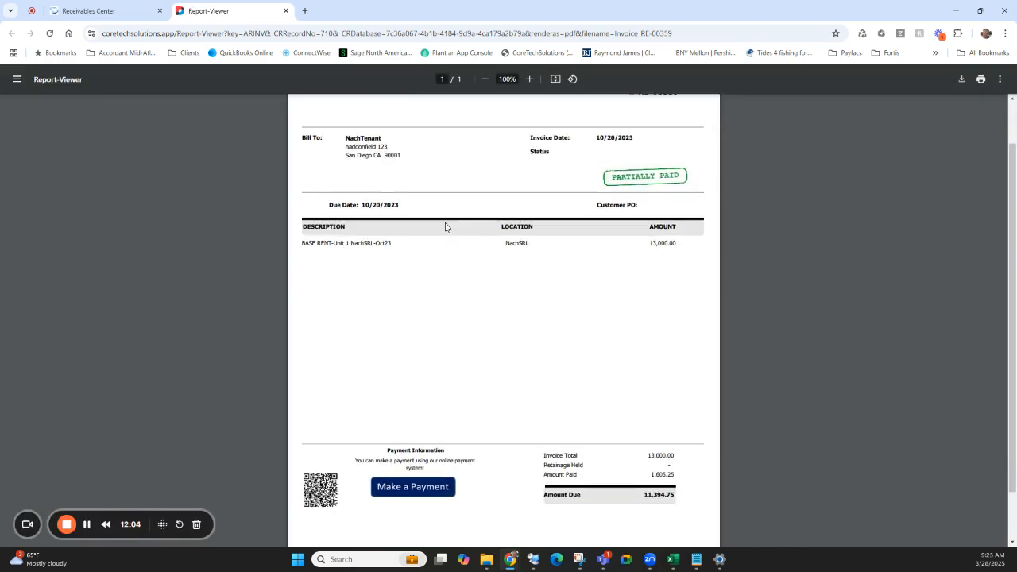
scroll(613, 218, up, 1)
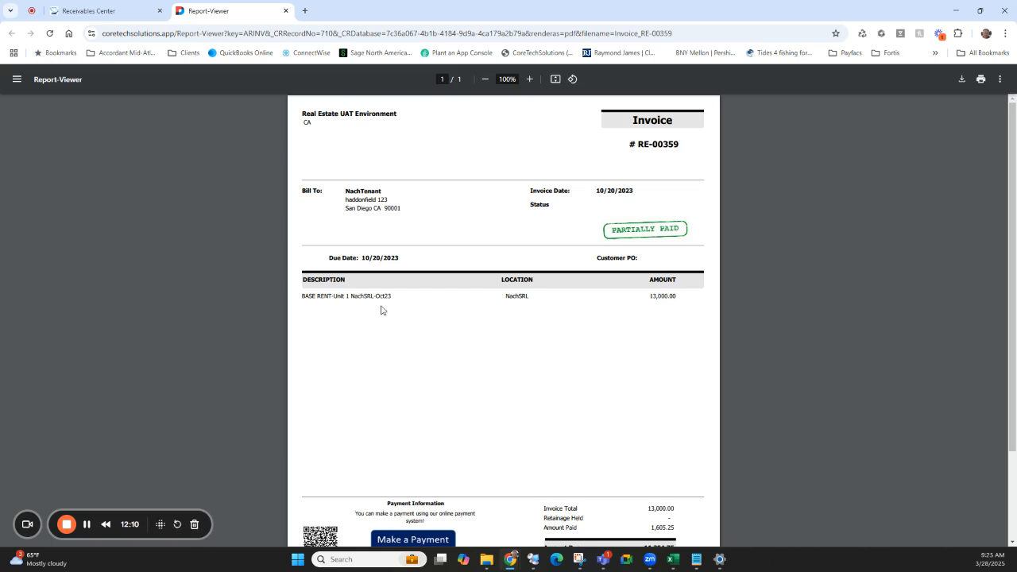
scroll(445, 305, down, 3)
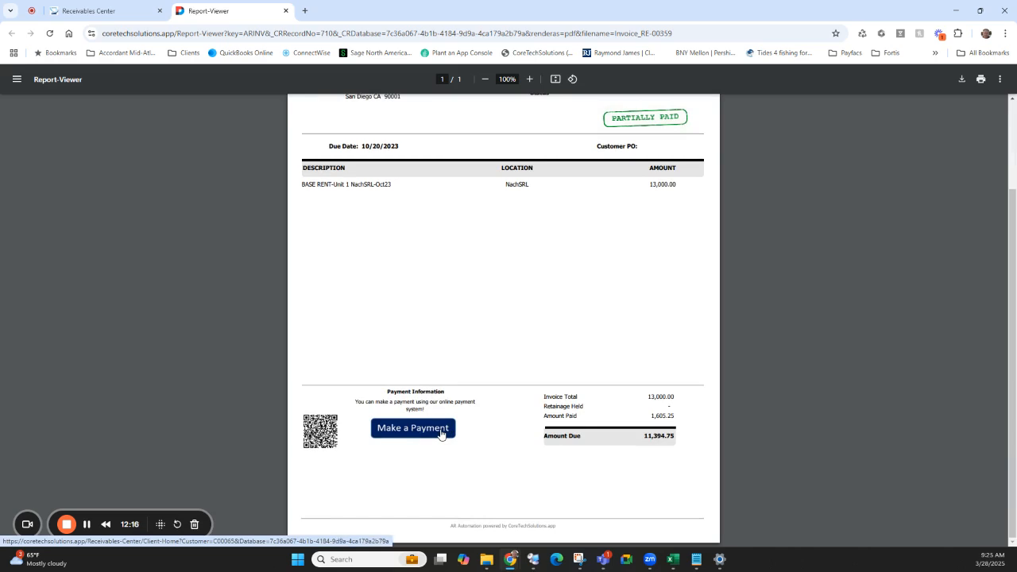
scroll(445, 302, up, 3)
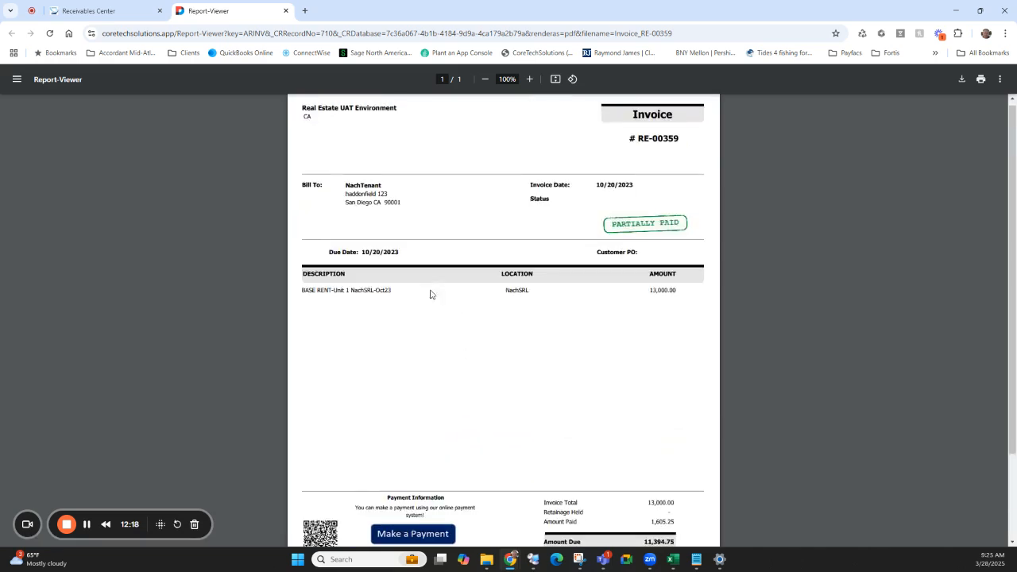
scroll(395, 398, down, 2)
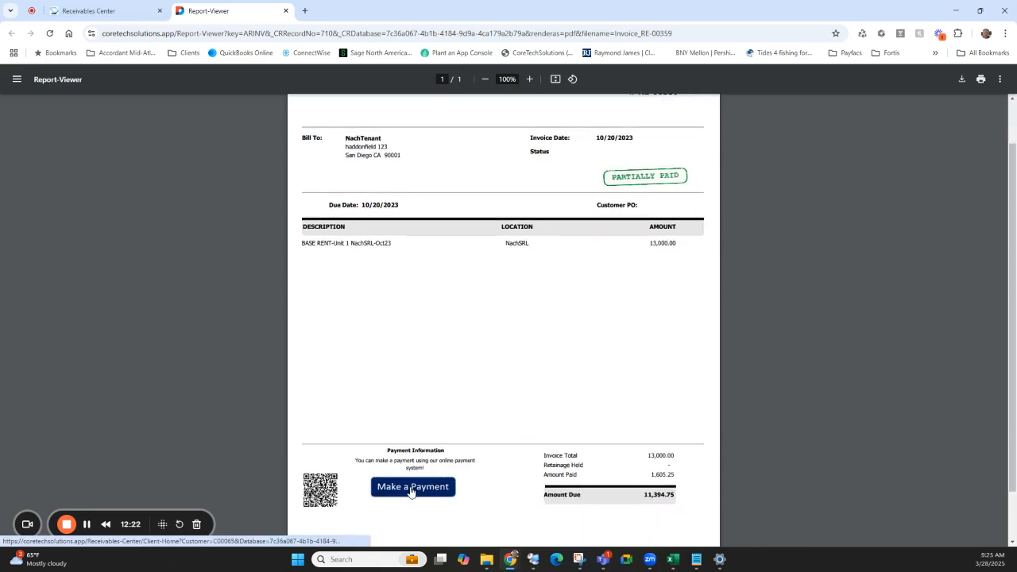
scroll(378, 394, up, 2)
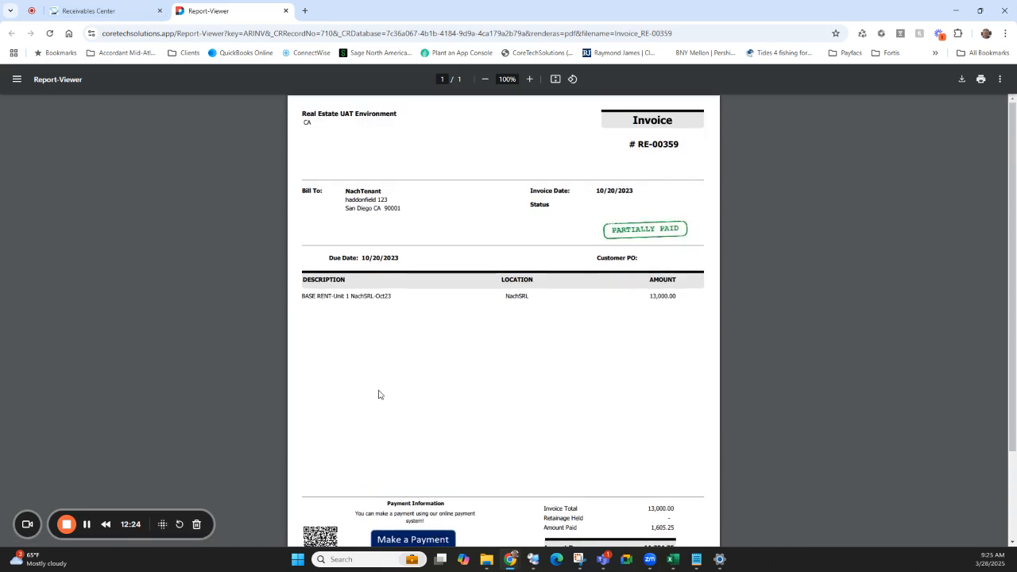
click(97, 12)
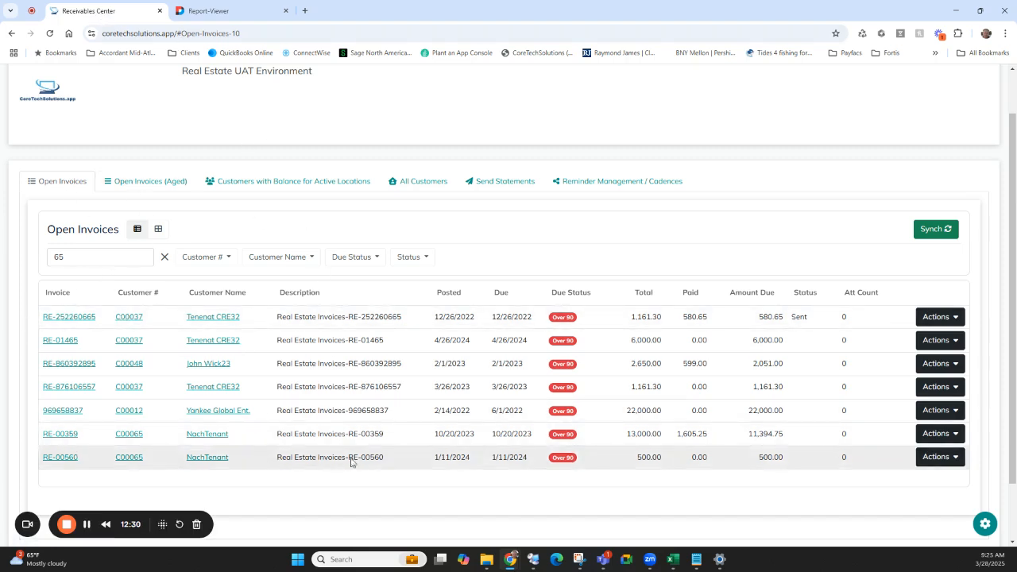
Step: Sort the aged open invoices descending by Amount Due and by Over 120, and view the actions available for the first invoice
click(159, 184)
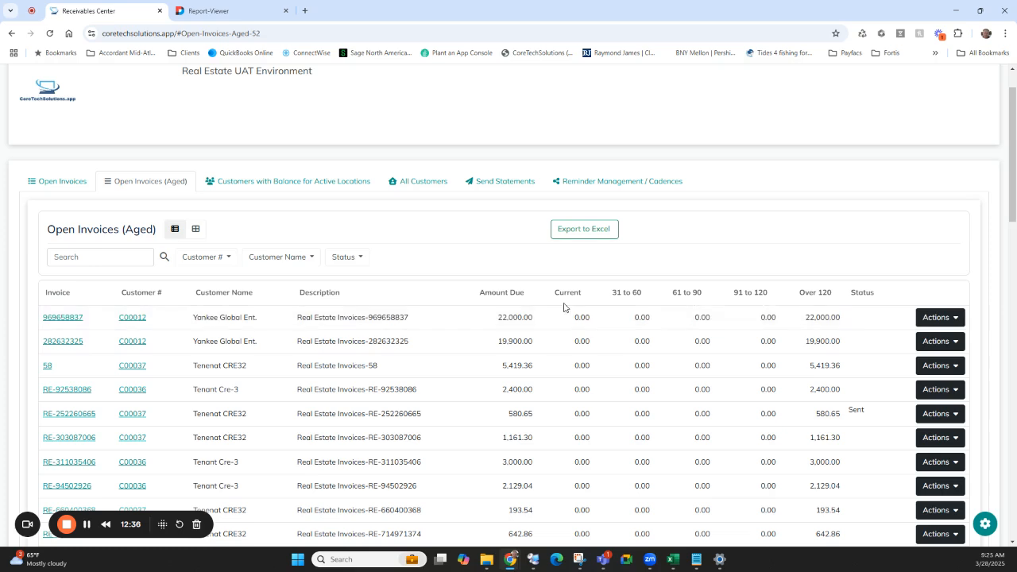
click(496, 294)
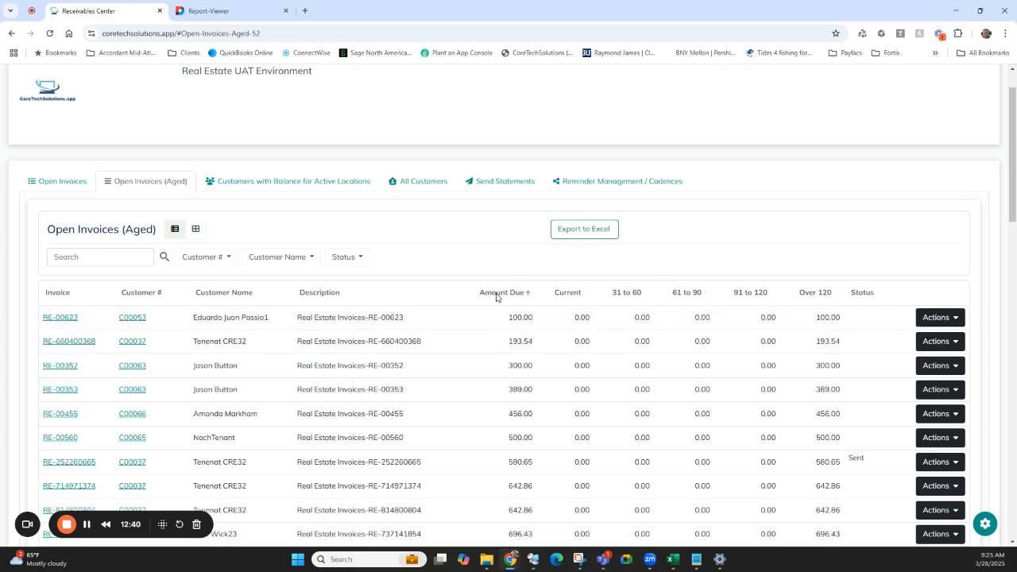
click(504, 296)
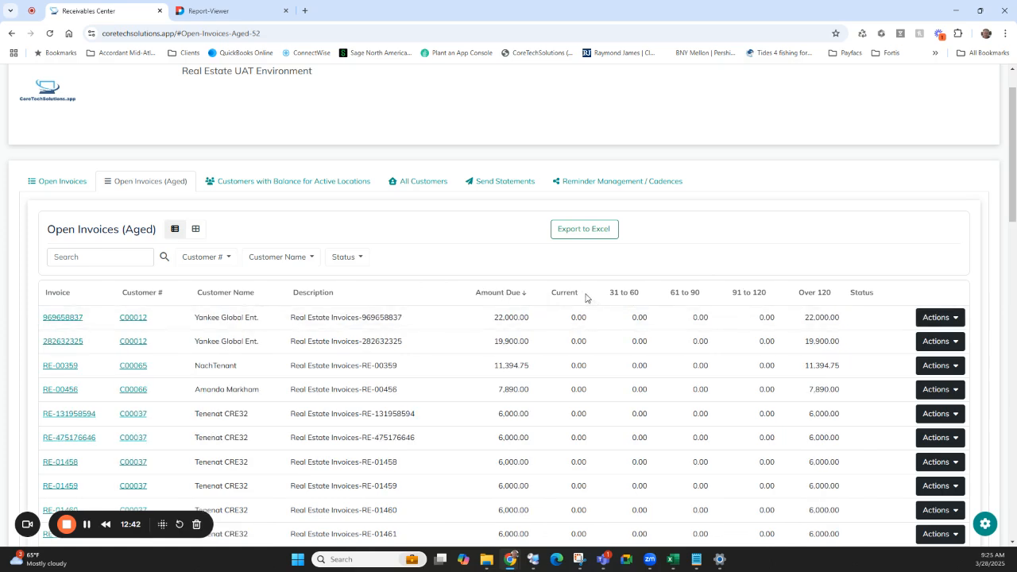
click(804, 294)
click(807, 296)
click(937, 317)
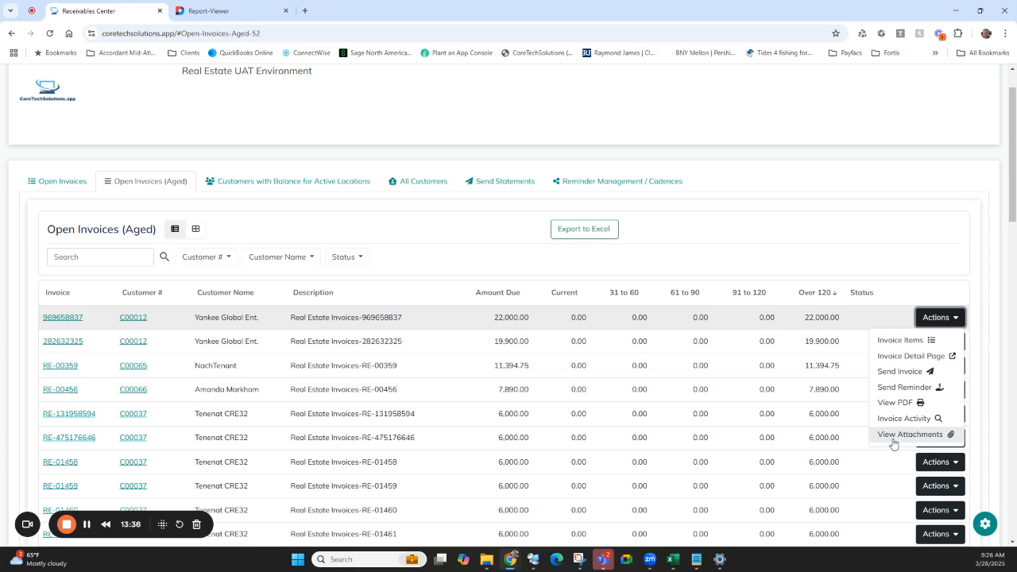
click(818, 252)
Step: View the attachment upload form for the open invoice posted 12/26/2022 and close it without adding files
click(75, 182)
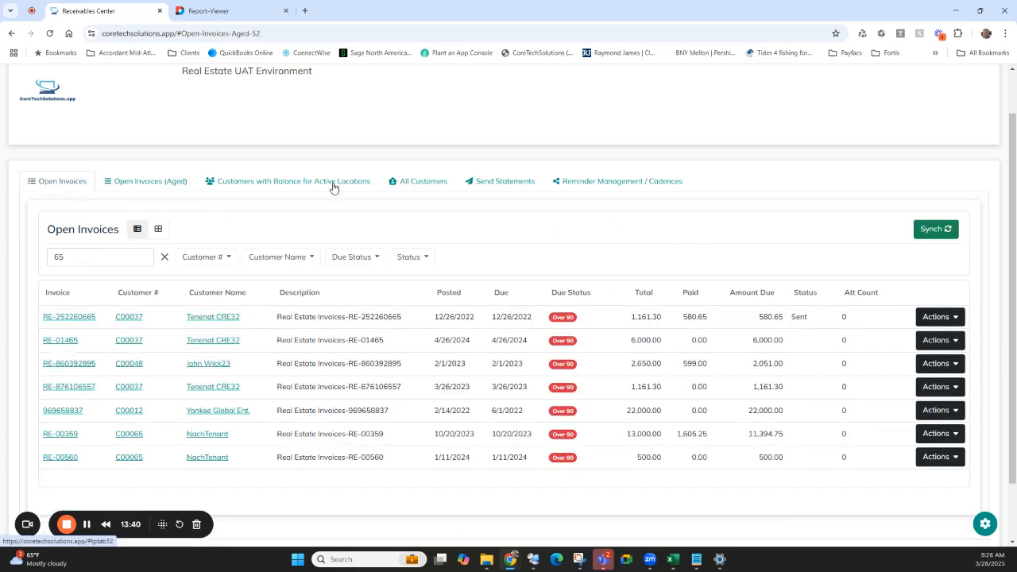
click(961, 319)
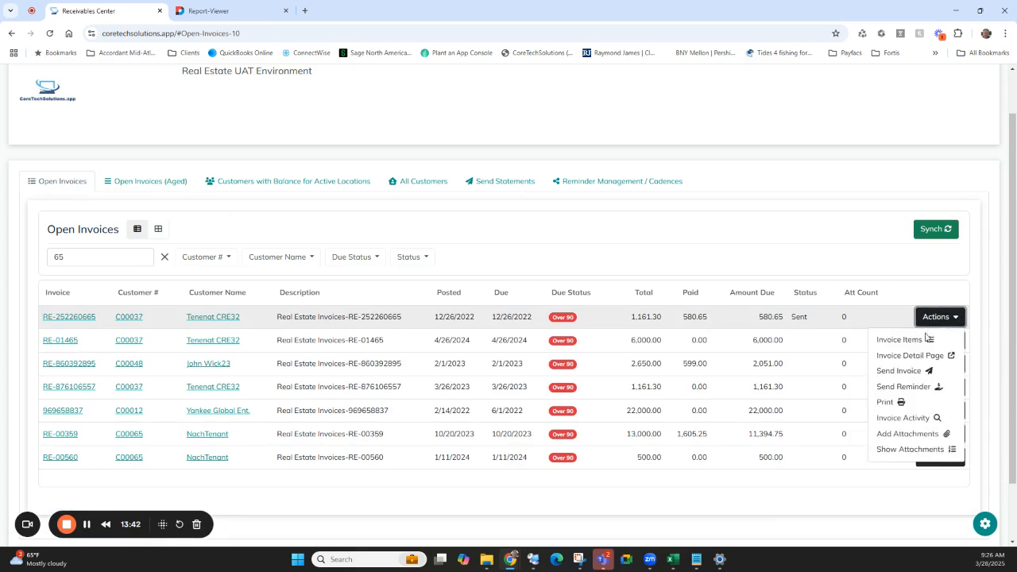
click(908, 434)
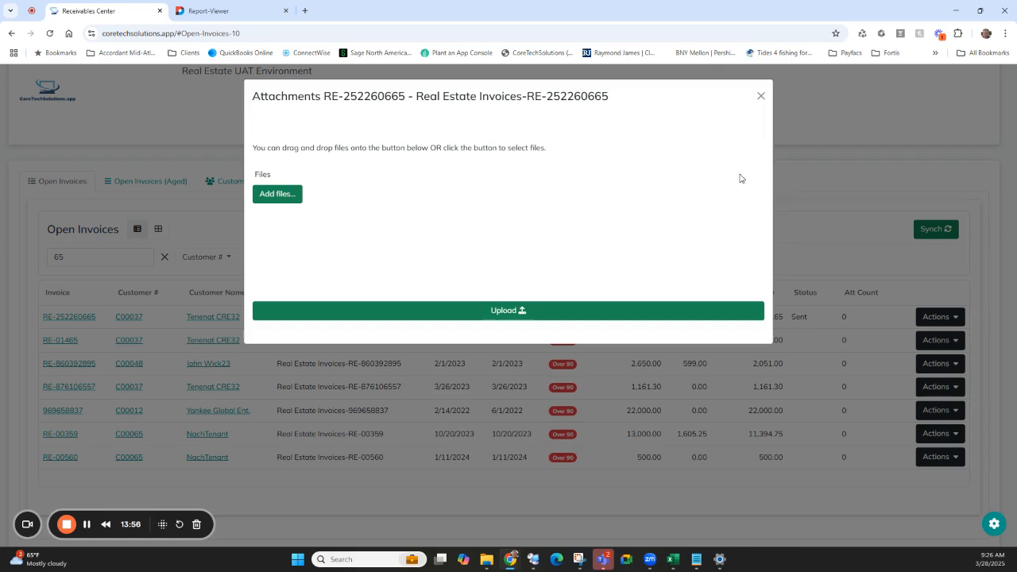
click(759, 103)
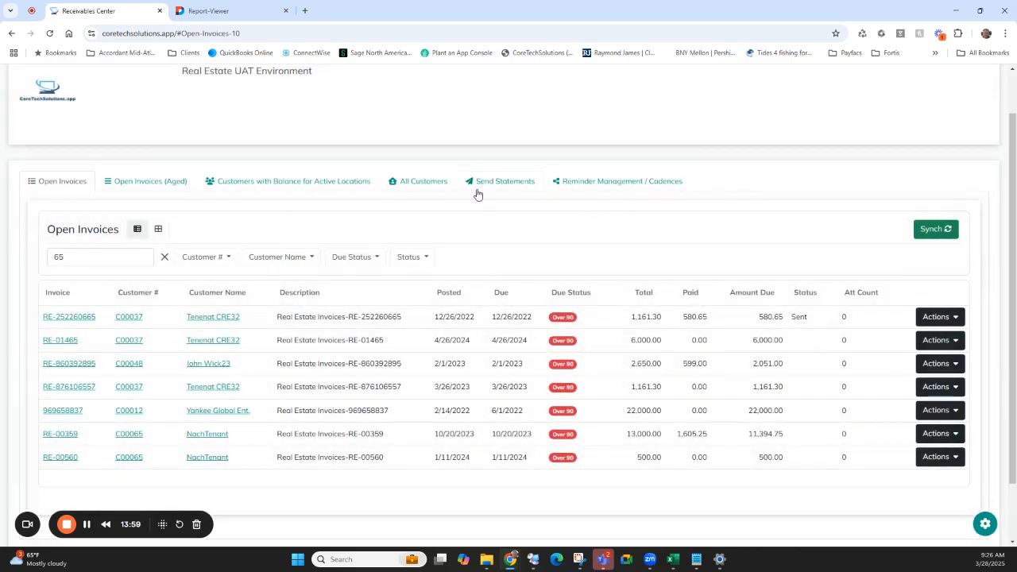
Step: Search the Send Statements list for 65
click(477, 192)
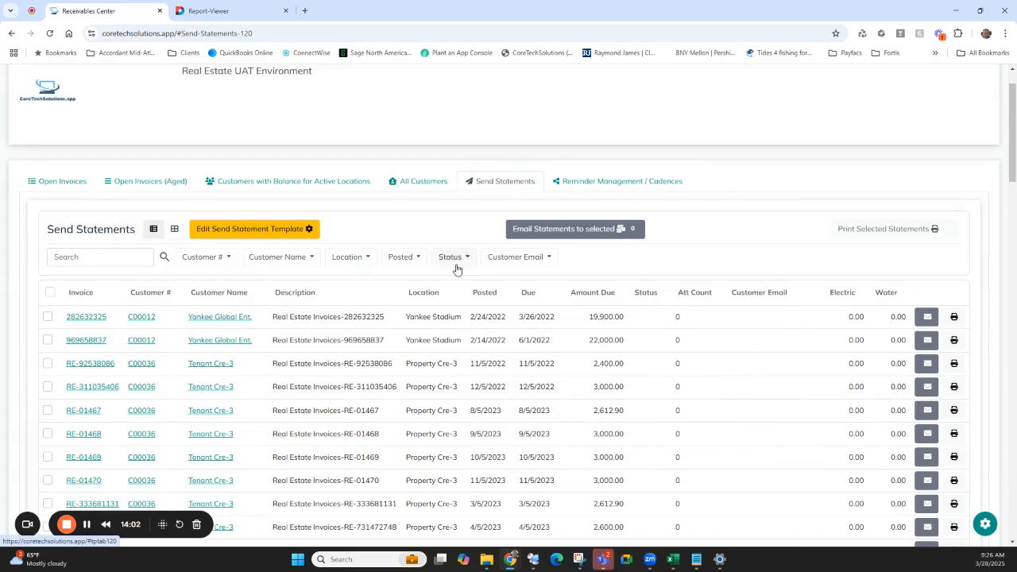
click(82, 187)
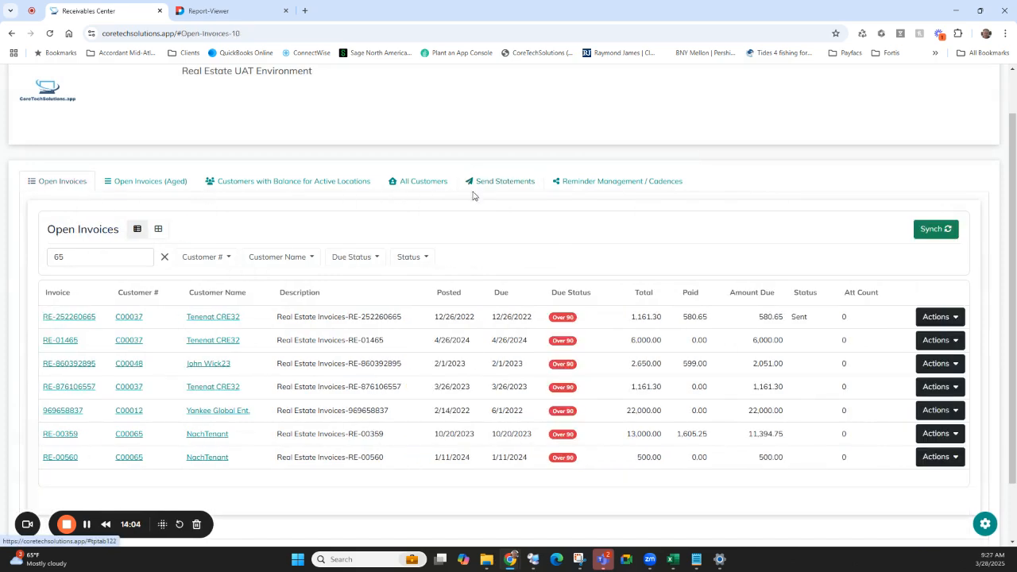
click(495, 182)
click(88, 257)
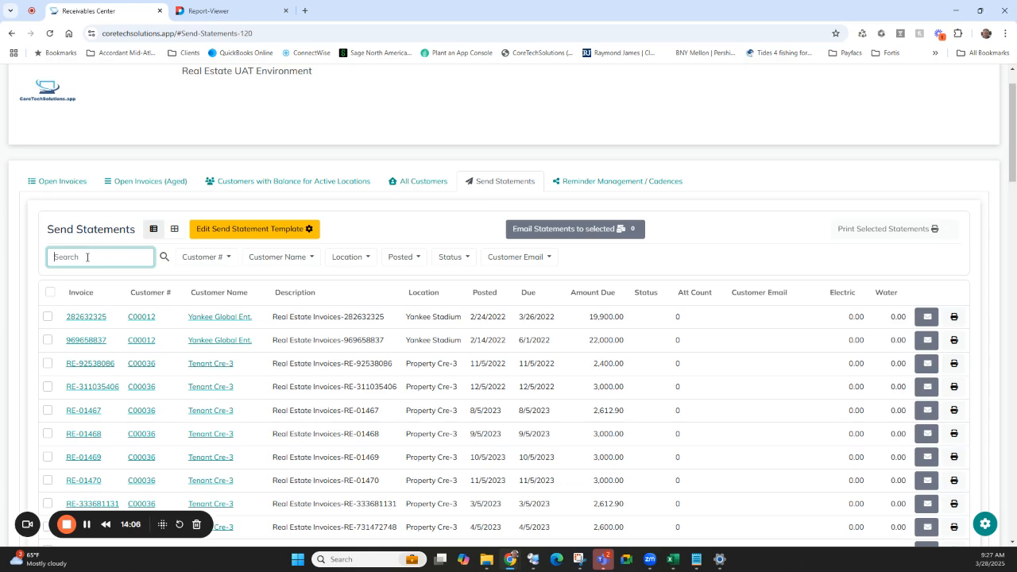
text(65)
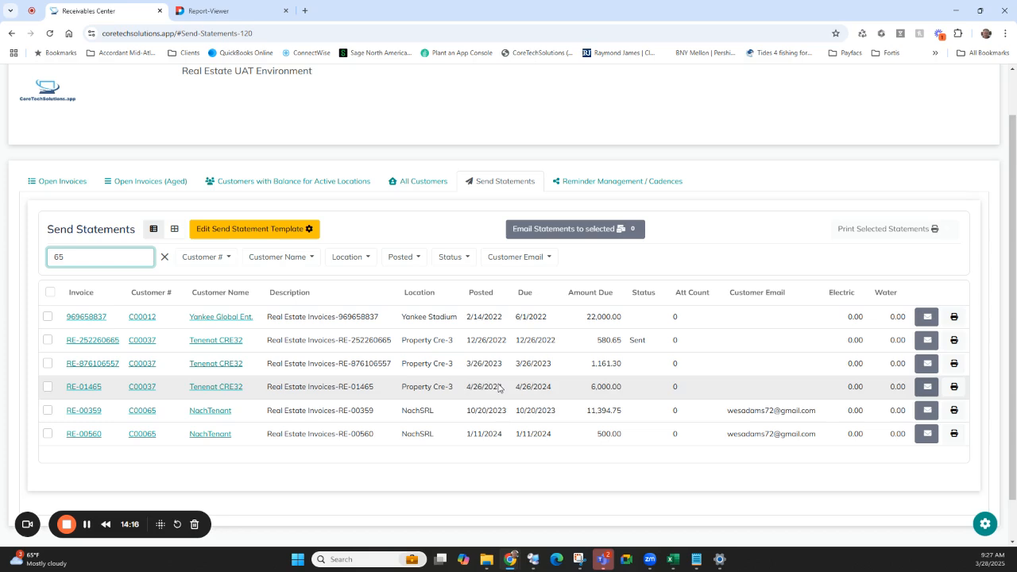
Step: View the printable customer statement for the invoice posted 10/20/2023, examine its line items and remittance section, and return to the statements list
click(953, 411)
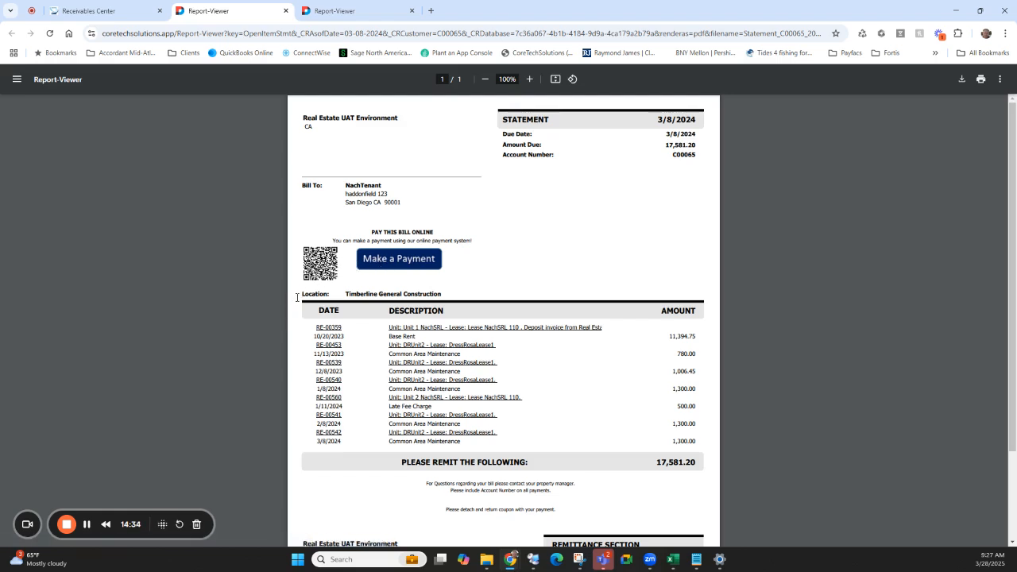
scroll(297, 299, down, 2)
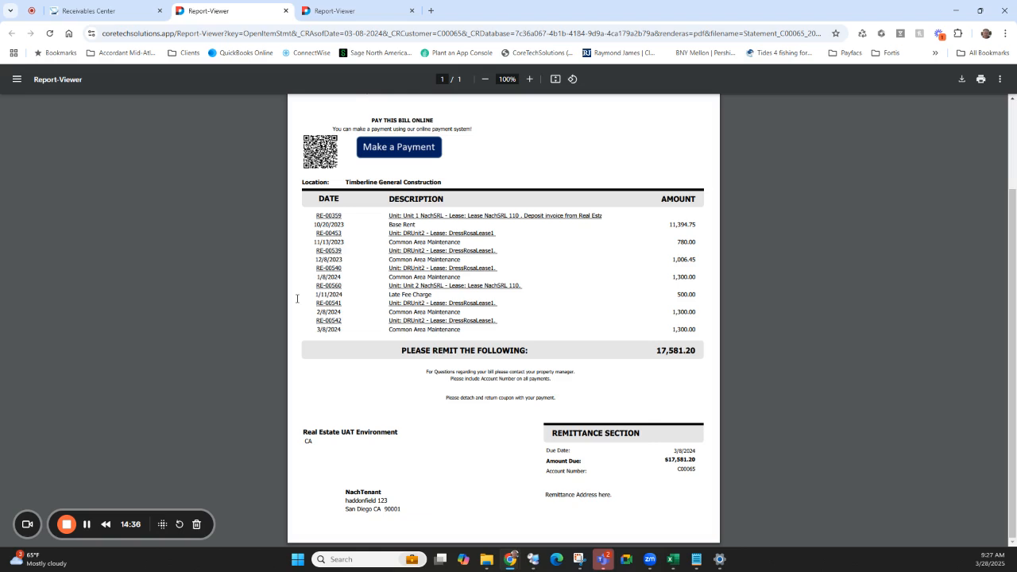
drag(617, 495, 542, 490)
scroll(483, 463, up, 2)
scroll(489, 461, up, 1)
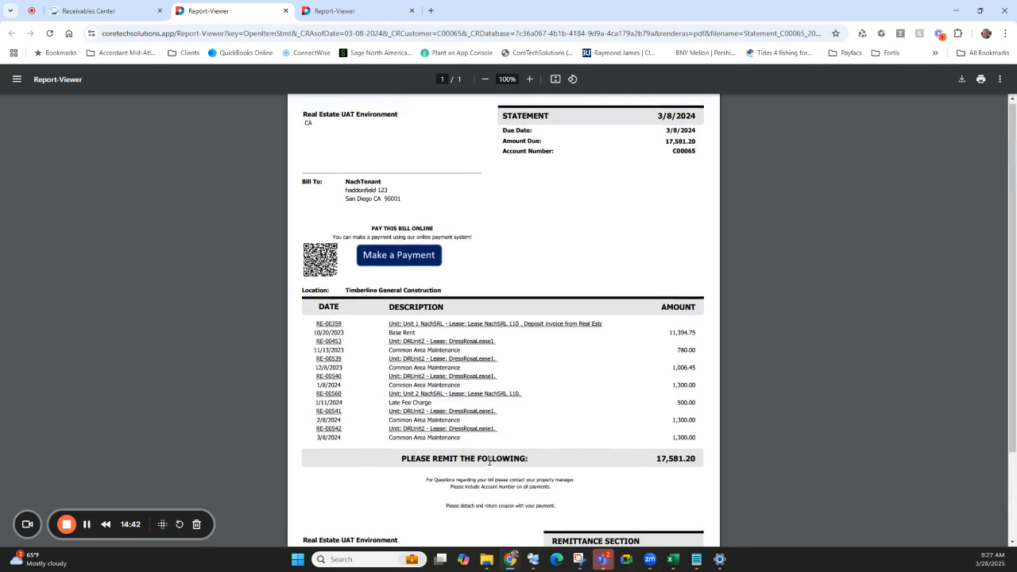
click(90, 11)
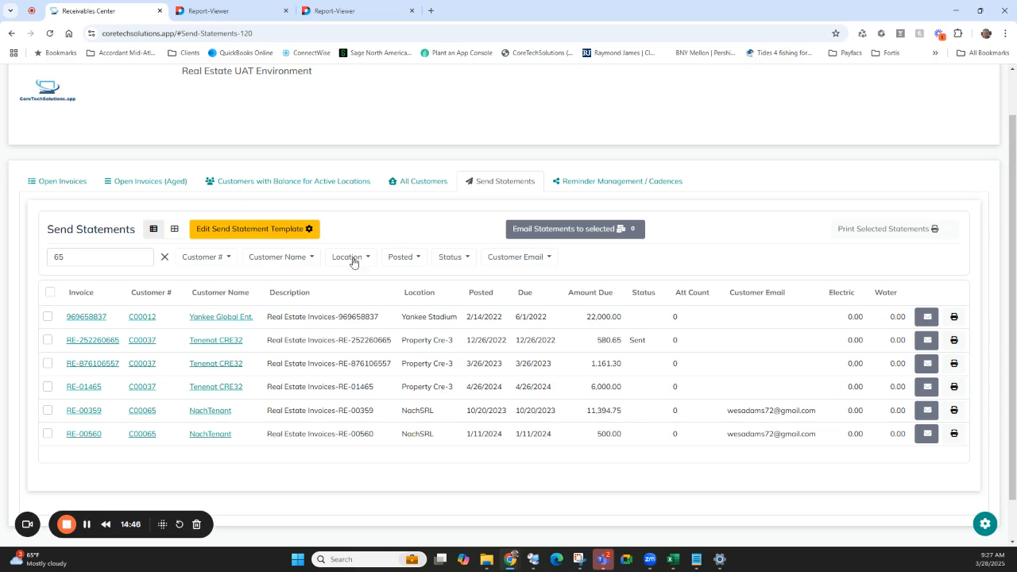
Step: Select all listed statements and filter the list to the posted date 4/26/2024
click(50, 294)
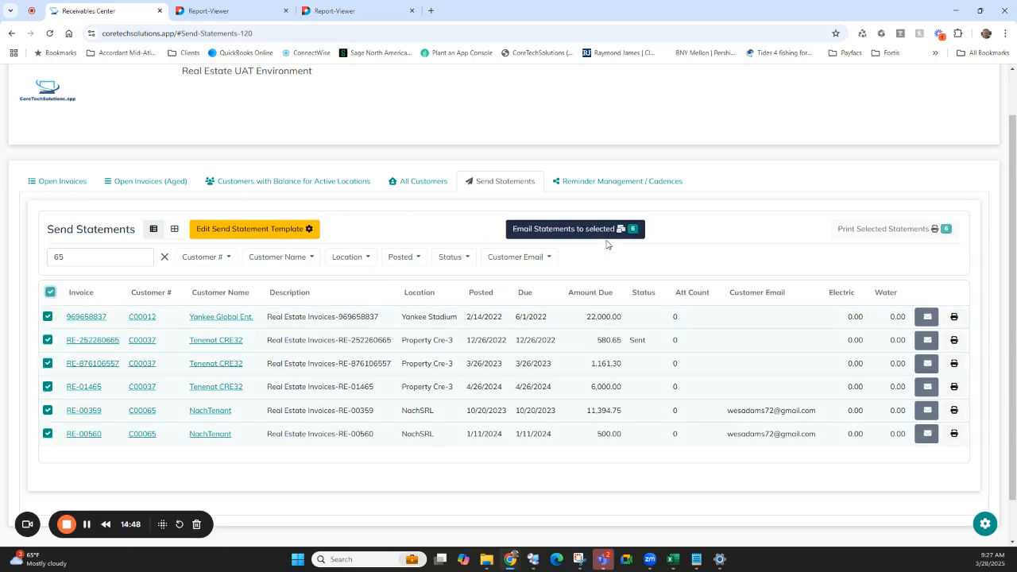
click(417, 262)
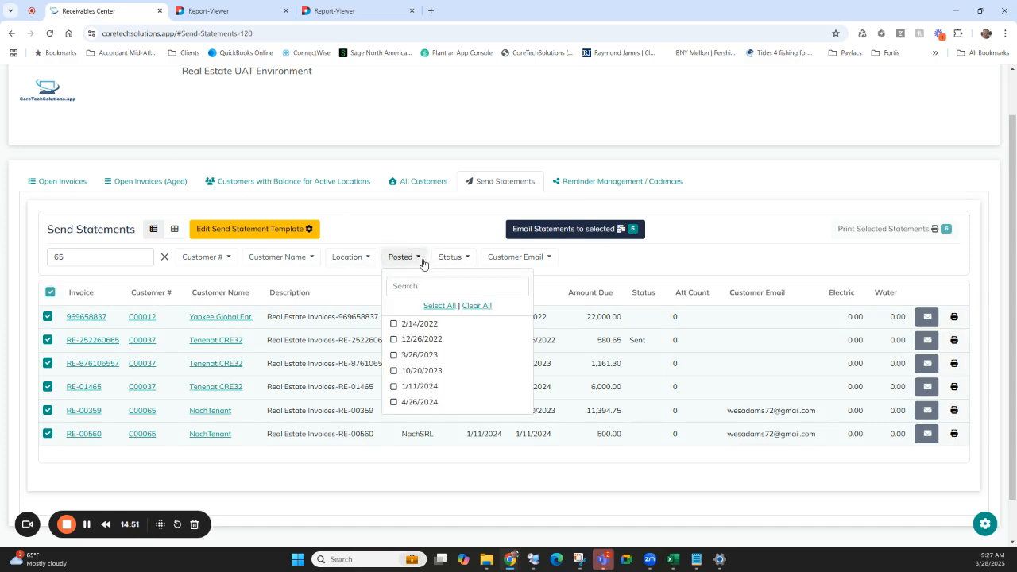
click(412, 403)
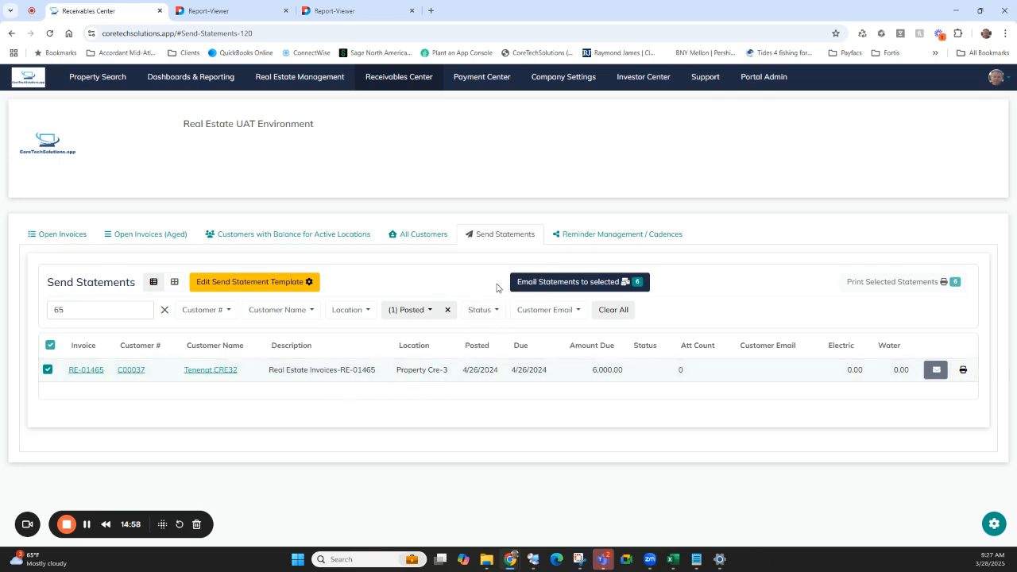
Step: Review the Send Statement email template's subject and body and close it without saving changes
click(271, 288)
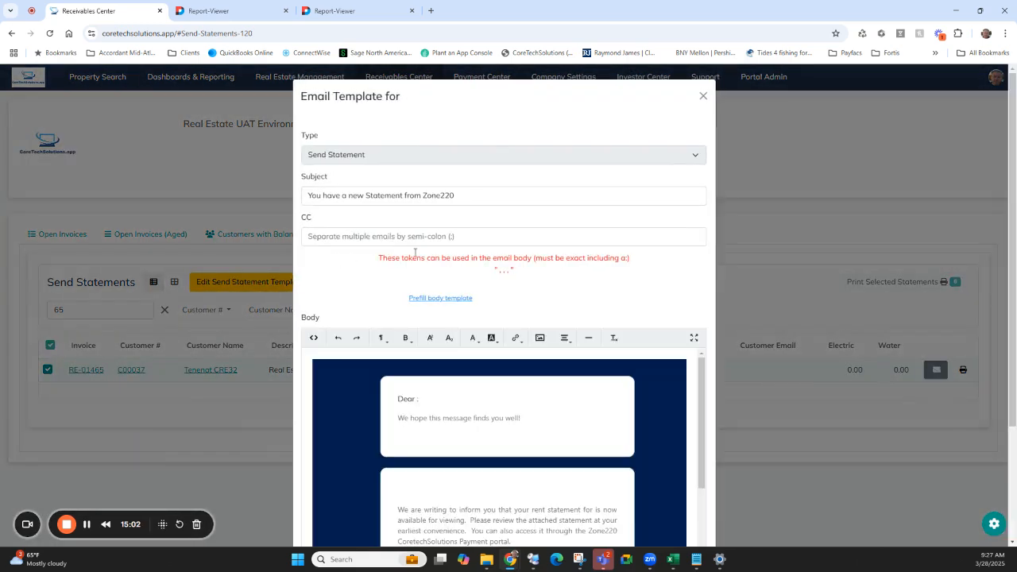
scroll(572, 441, down, 5)
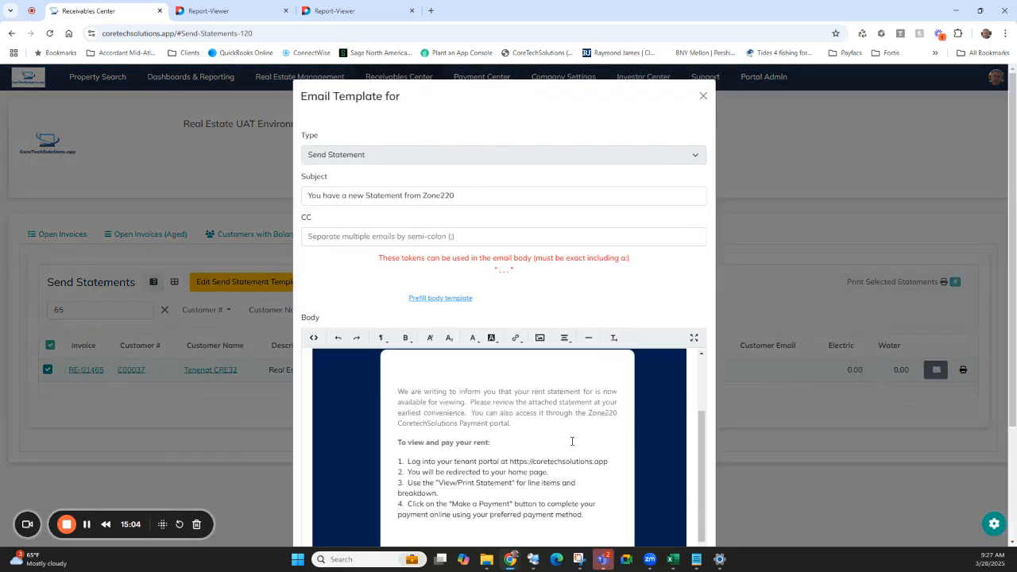
scroll(602, 445, down, 2)
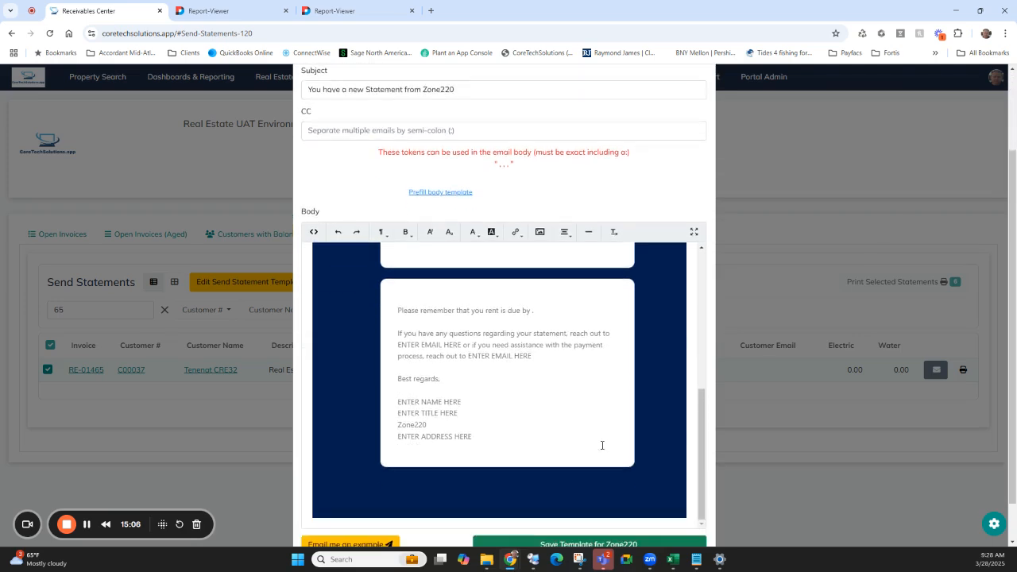
scroll(602, 445, up, 5)
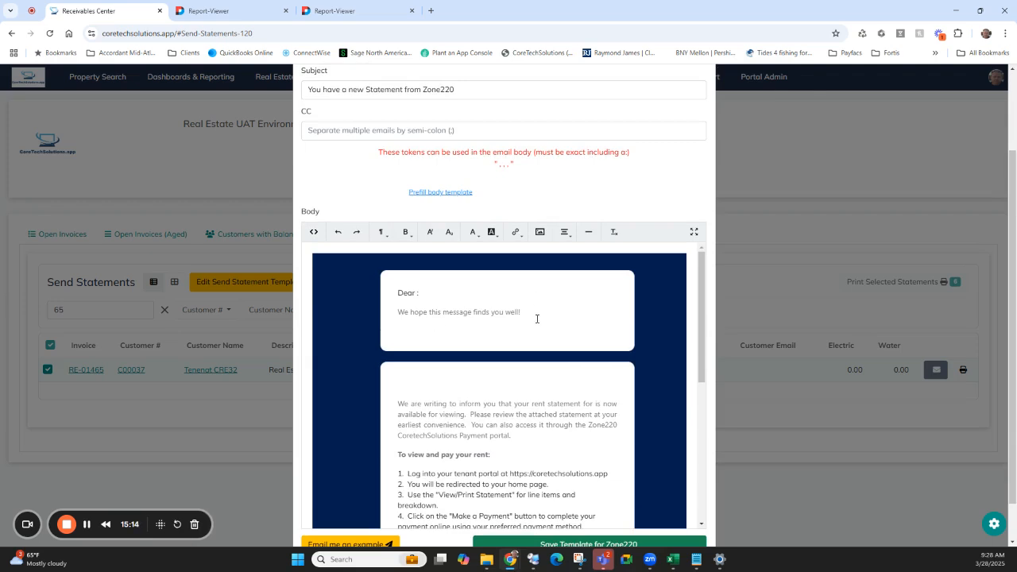
scroll(581, 188, up, 2)
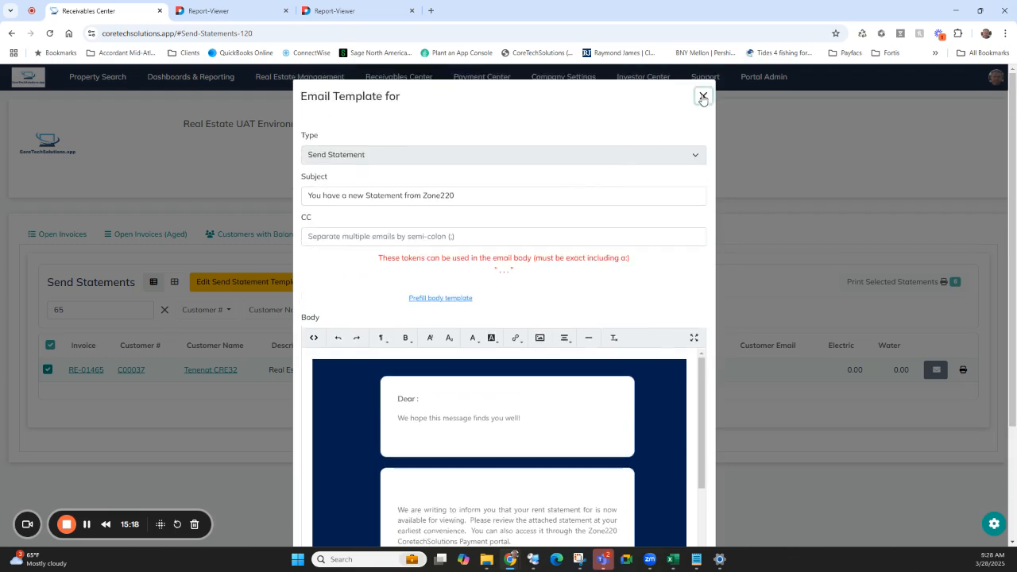
click(702, 96)
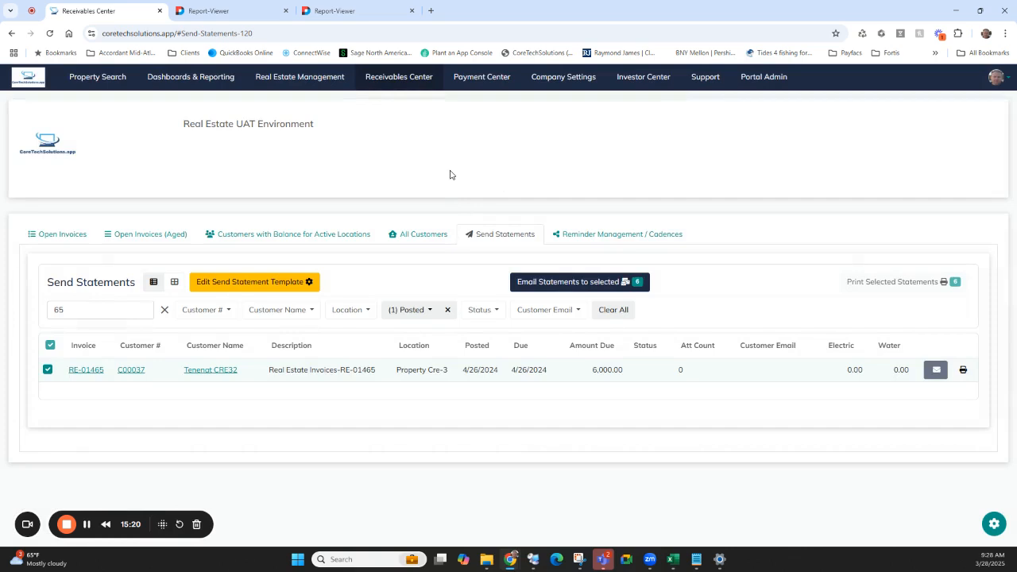
Step: Start a new reminder rule under Reminder Management / Cadences that triggers 10 days from the Invoice Date
click(609, 234)
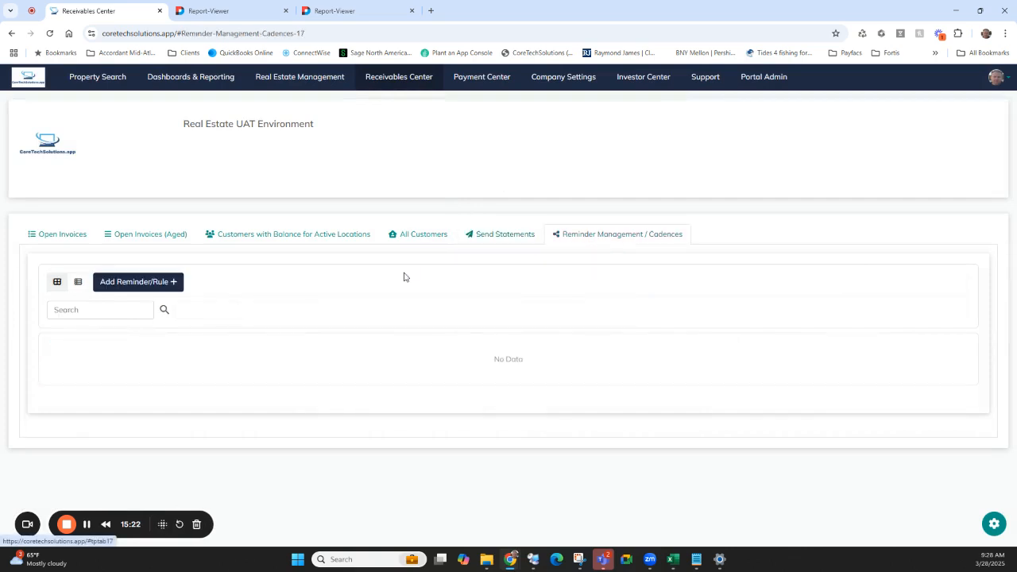
click(130, 287)
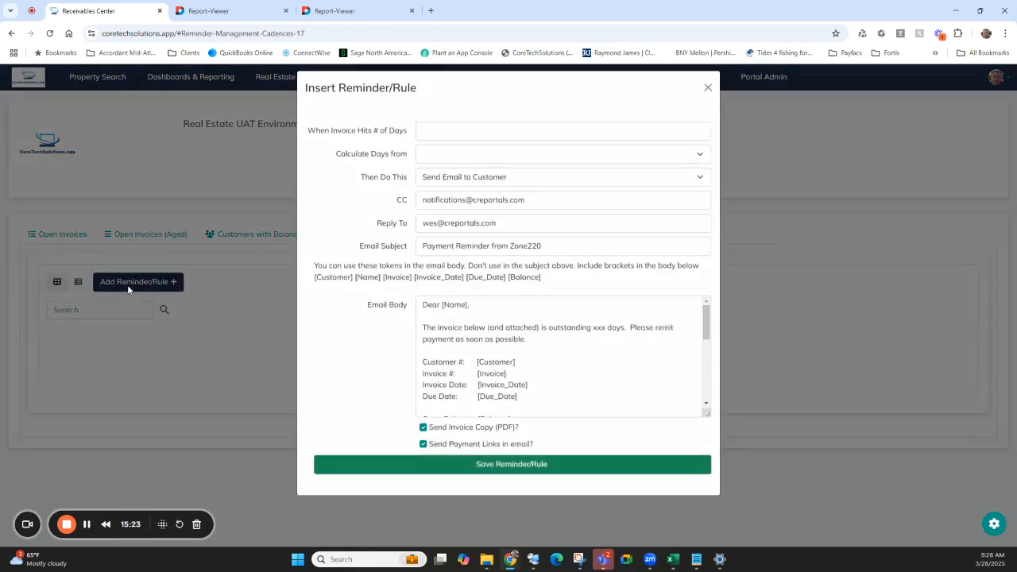
click(435, 142)
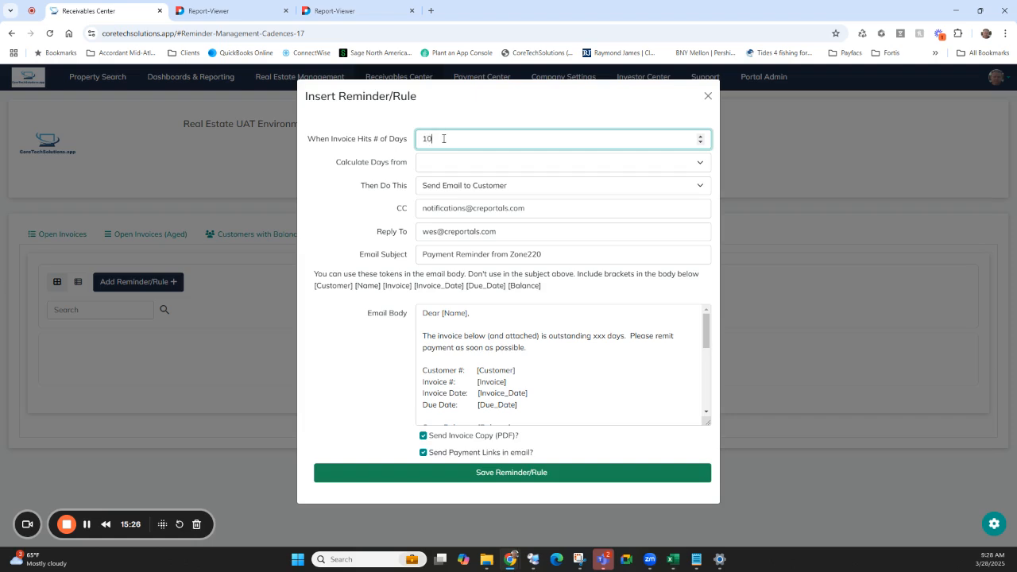
click(445, 166)
click(446, 193)
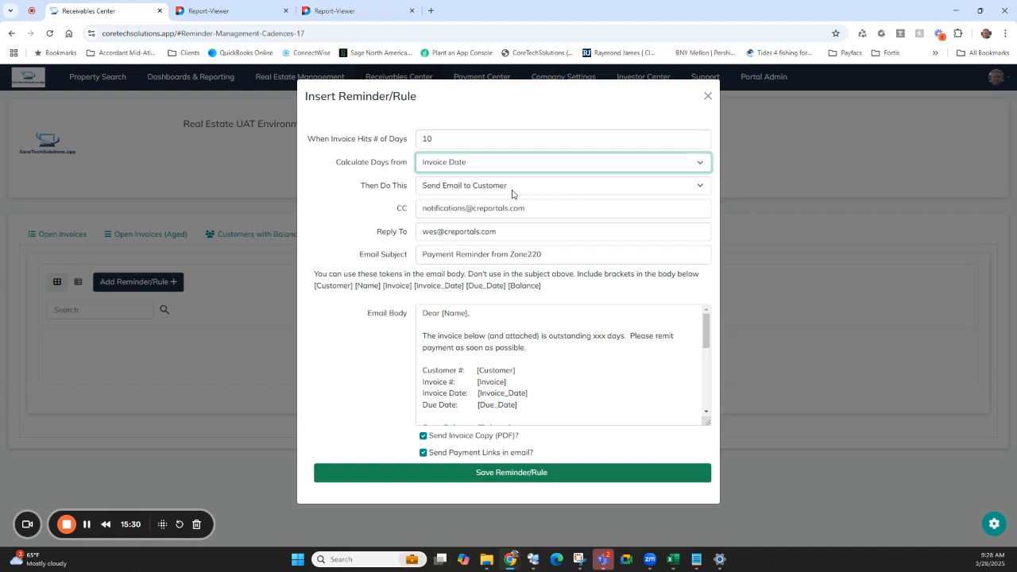
Step: Review the reminder's CC, Reply To, subject and email body tokens, and save the rule
click(546, 211)
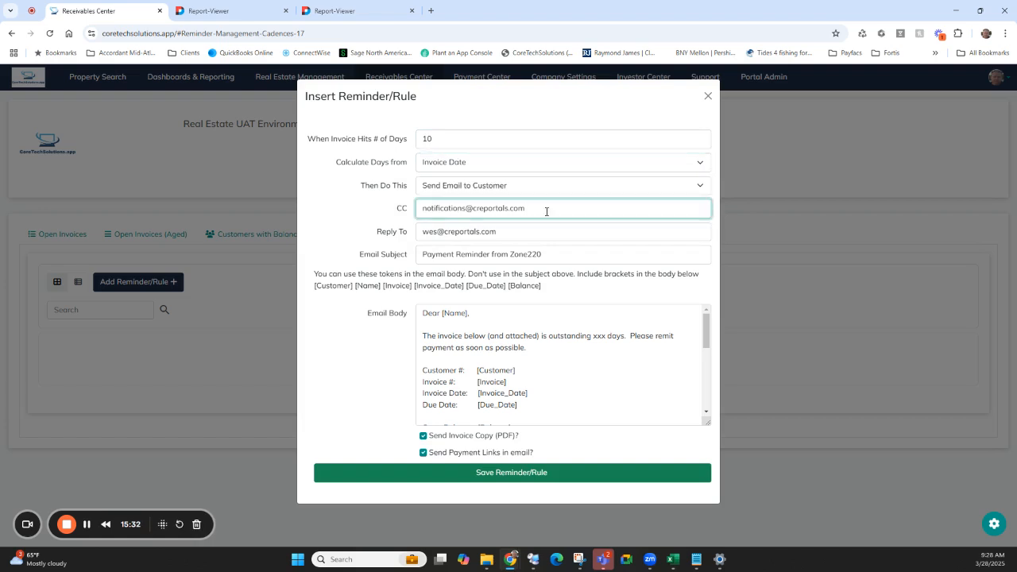
drag(534, 228, 388, 235)
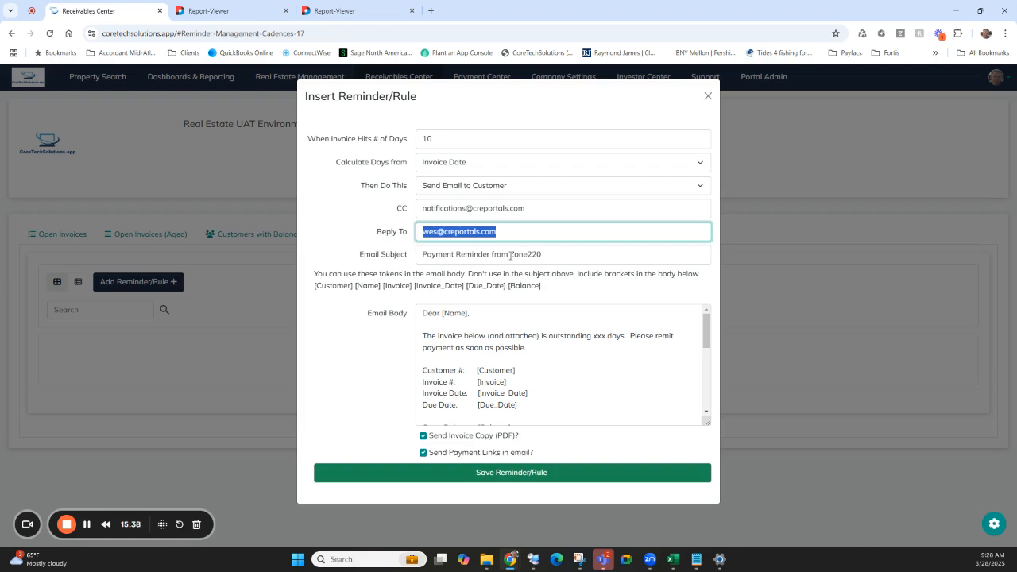
drag(512, 256, 556, 256)
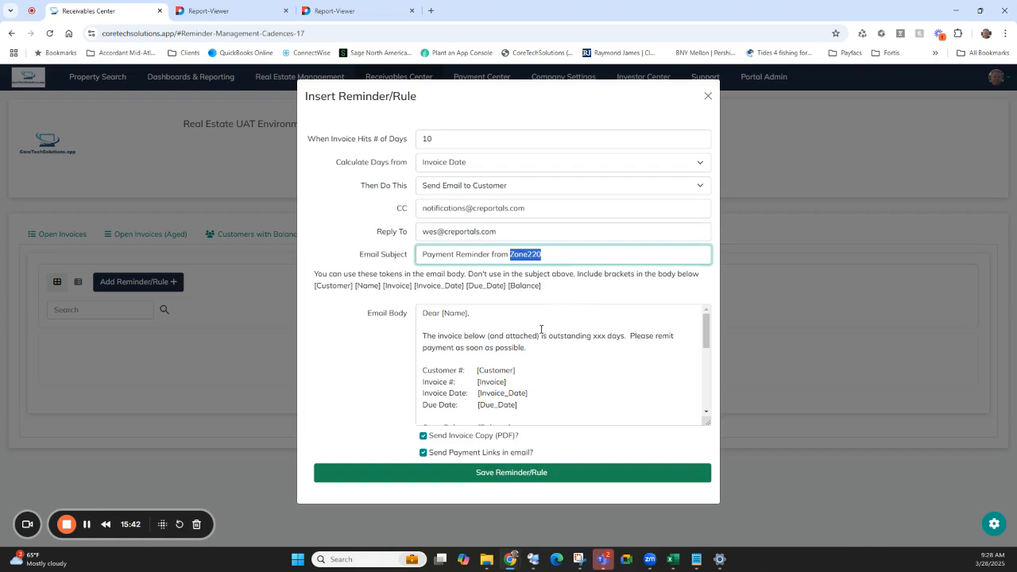
scroll(540, 328, down, 3)
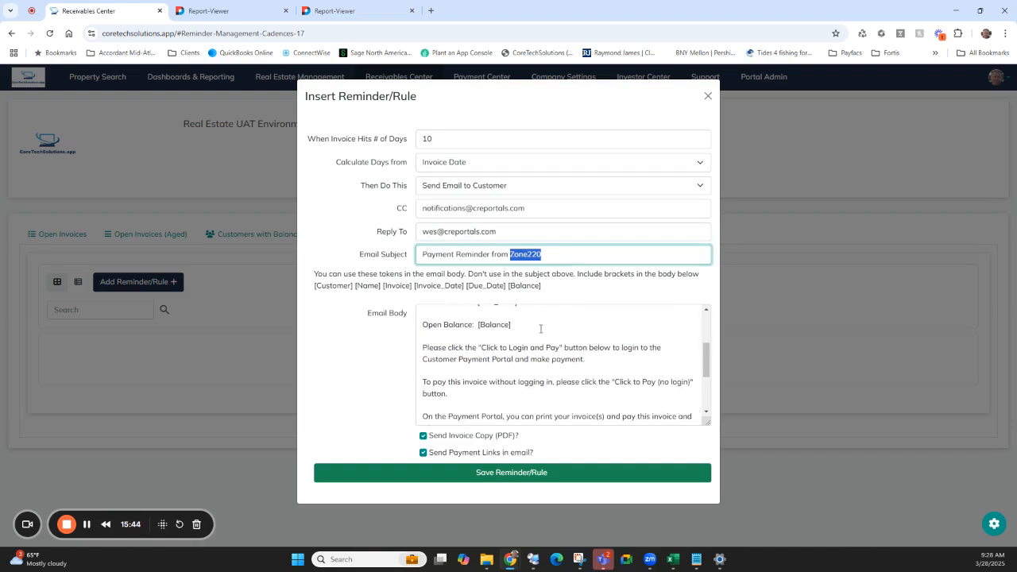
scroll(524, 323, up, 1)
drag(476, 319, 513, 337)
click(523, 369)
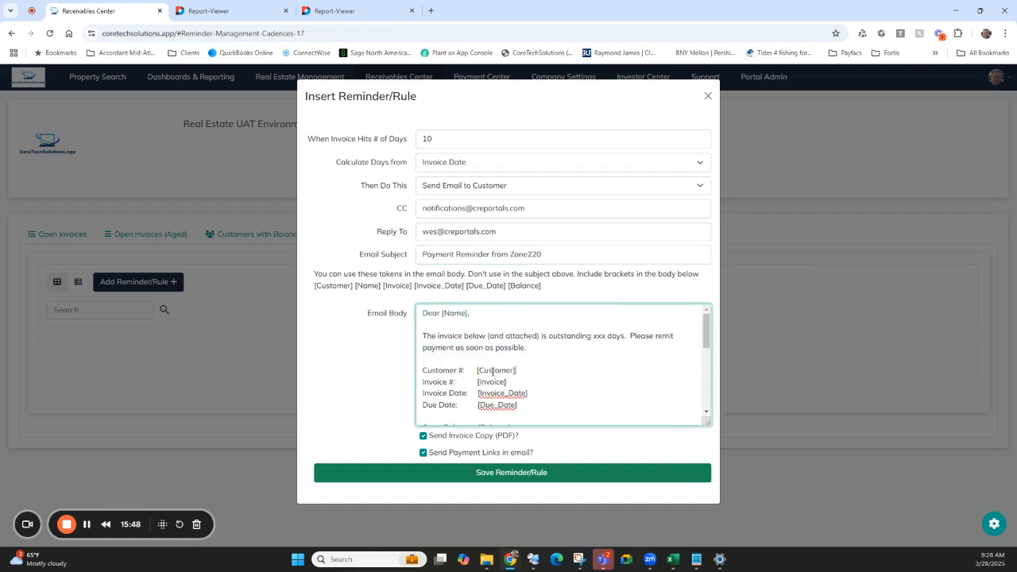
scroll(545, 363, down, 3)
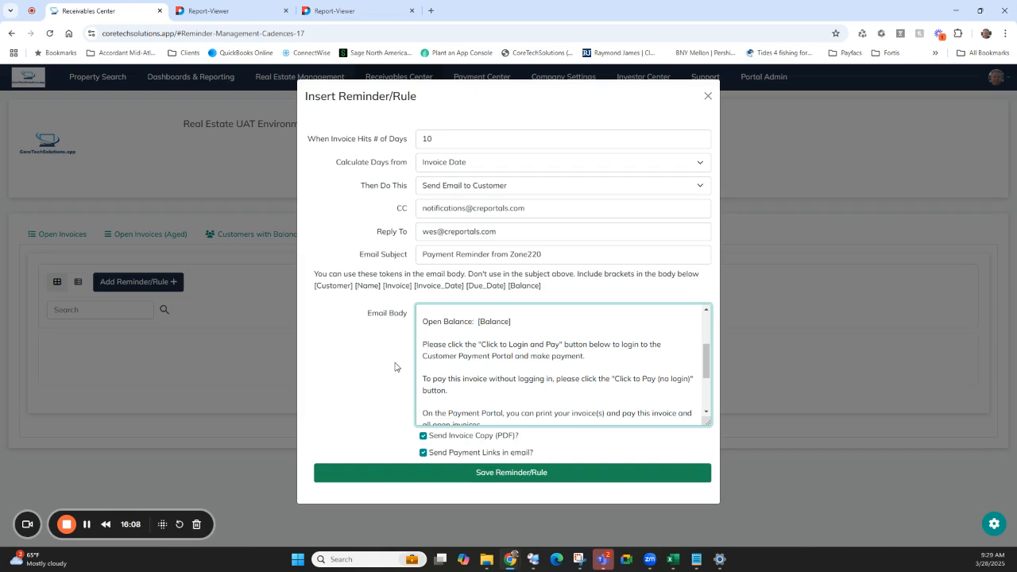
click(596, 472)
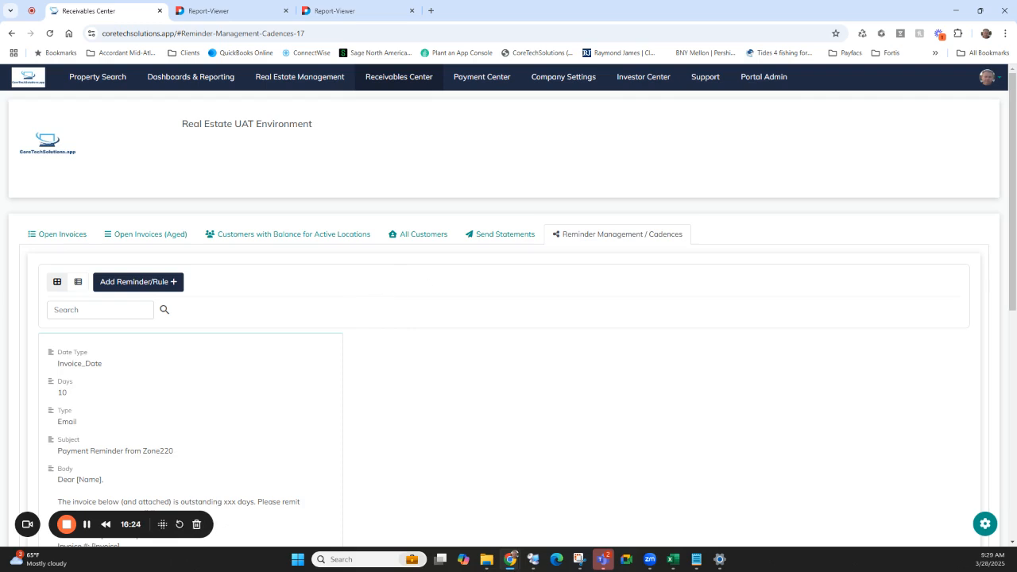
Step: Switch to the incognito window with the tenant portal, maximize it and view the available customer units without switching
drag(1016, 96, 562, 95)
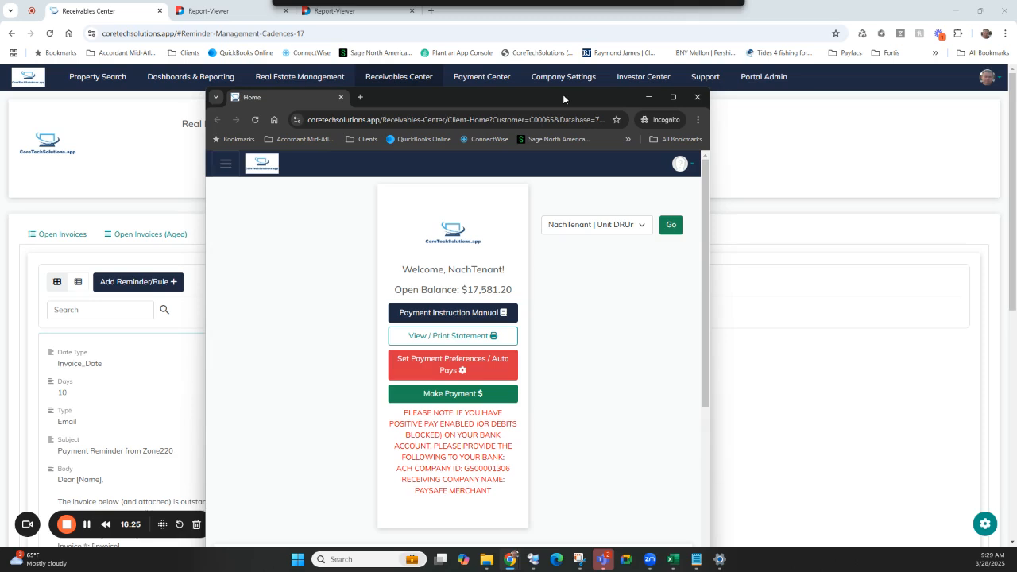
click(674, 98)
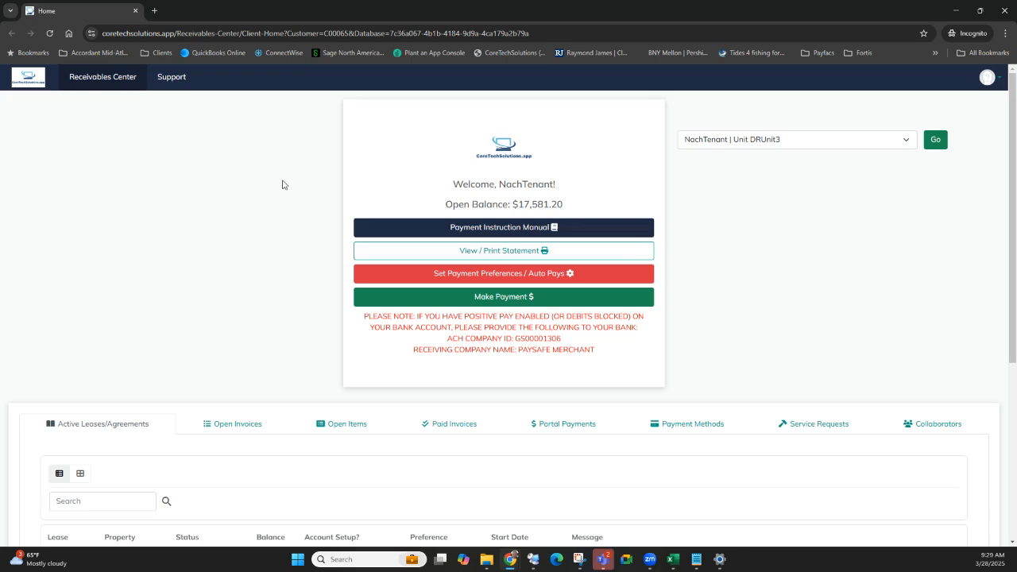
click(753, 141)
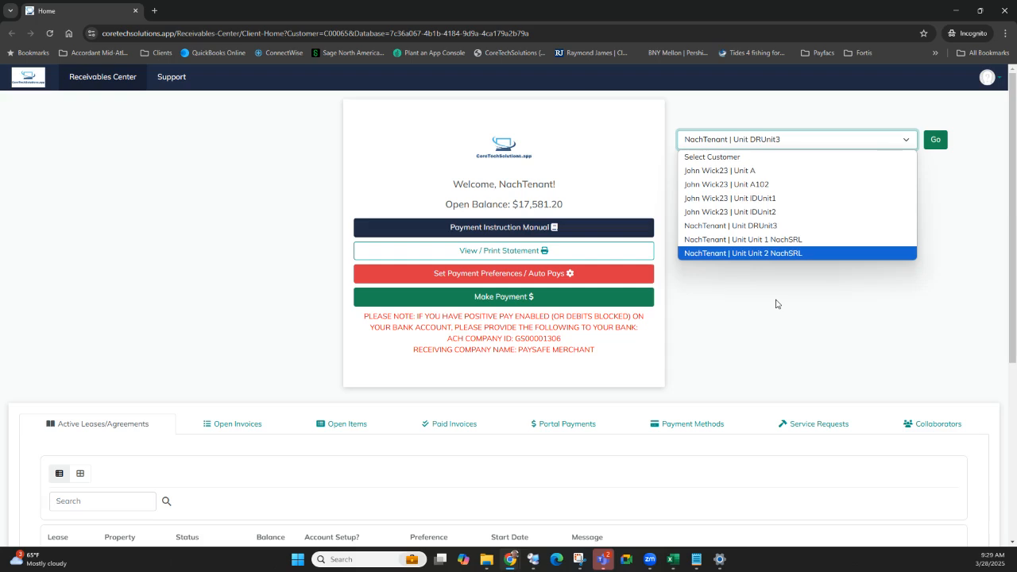
click(684, 289)
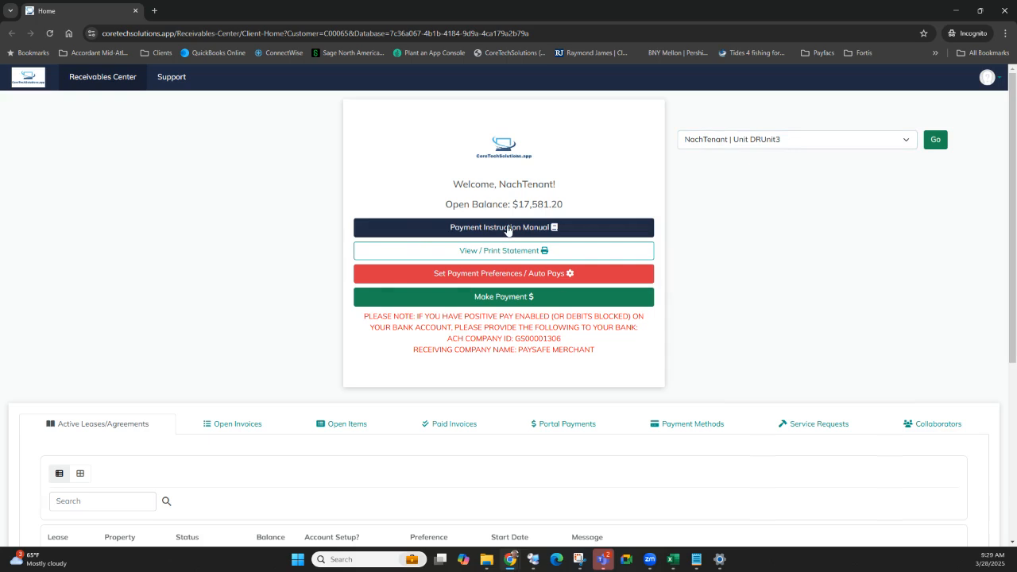
Step: Open the active lease starting 2/1/2024 in a new tab and review its lease info, important dates and open invoice items
scroll(335, 237, down, 1)
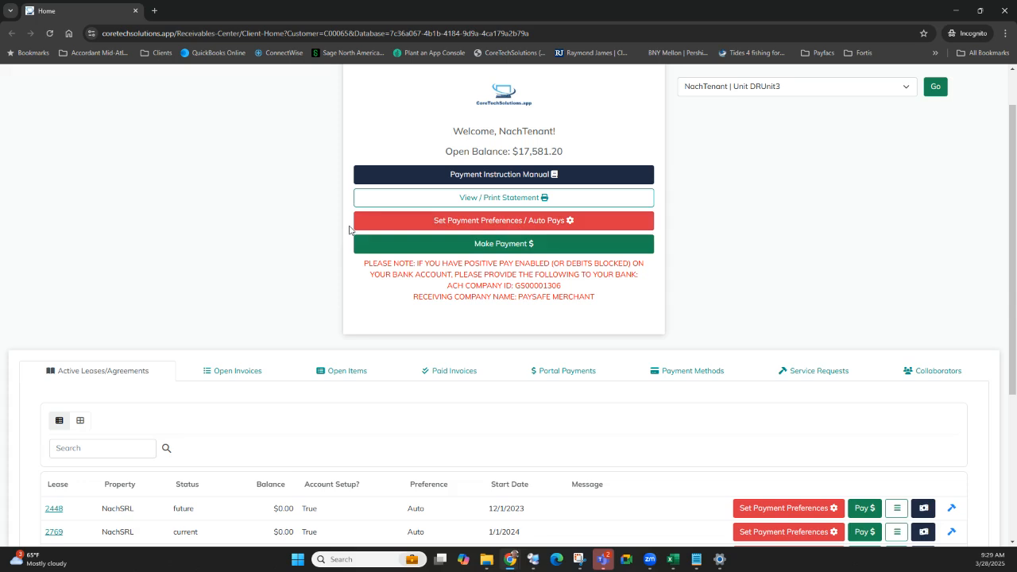
scroll(349, 230, down, 3)
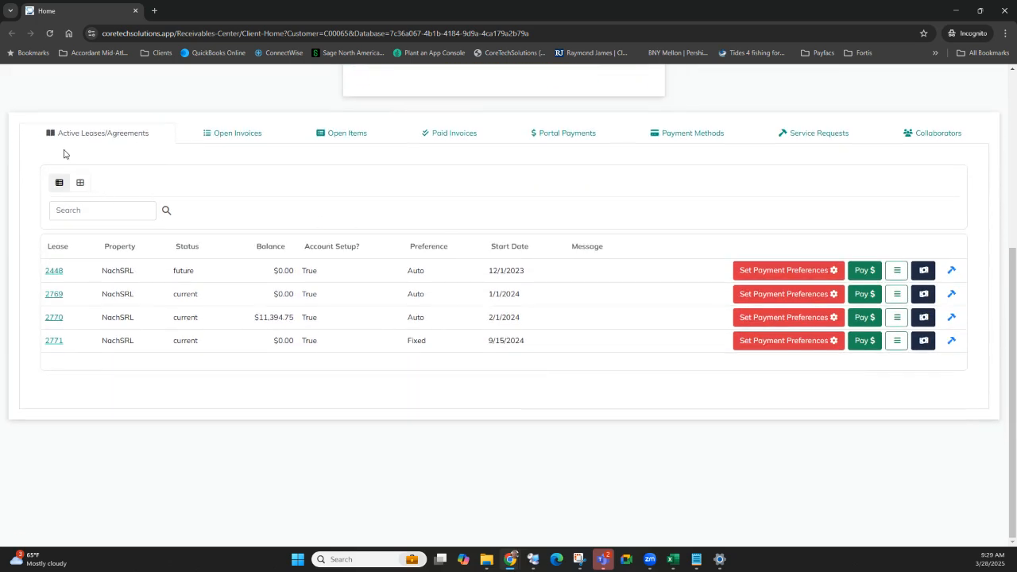
scroll(102, 199, up, 1)
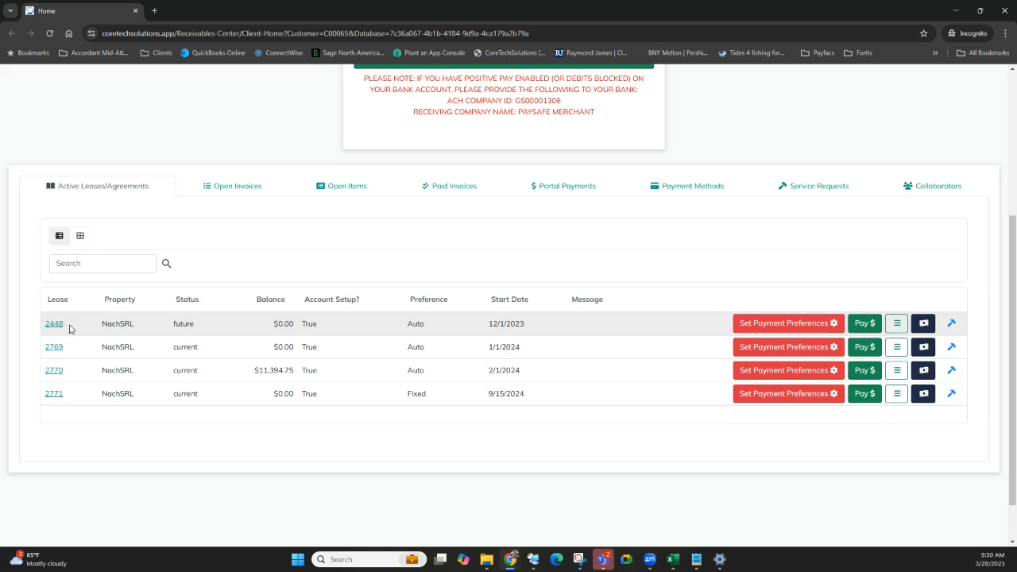
right_click(54, 375)
click(66, 382)
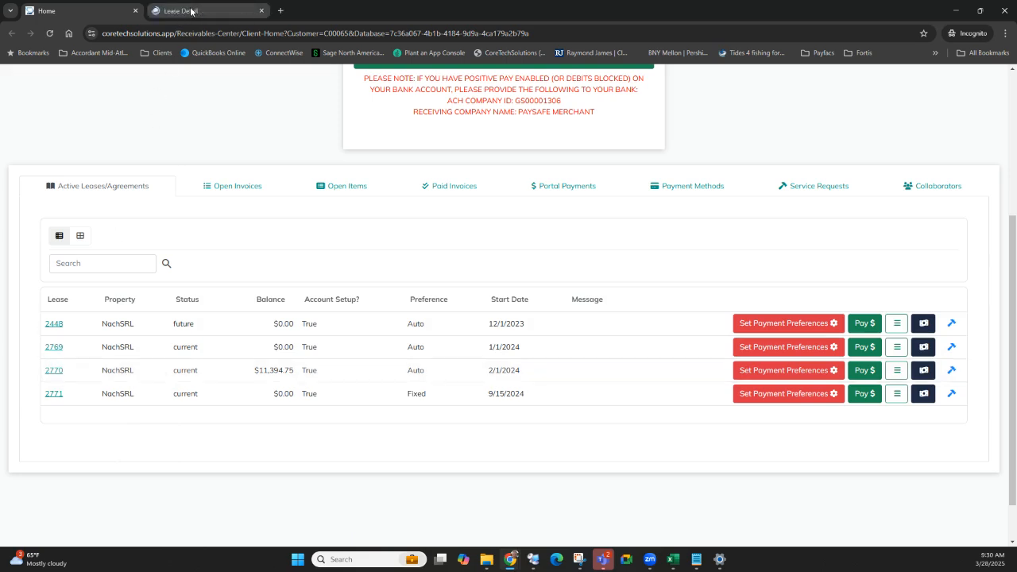
click(191, 11)
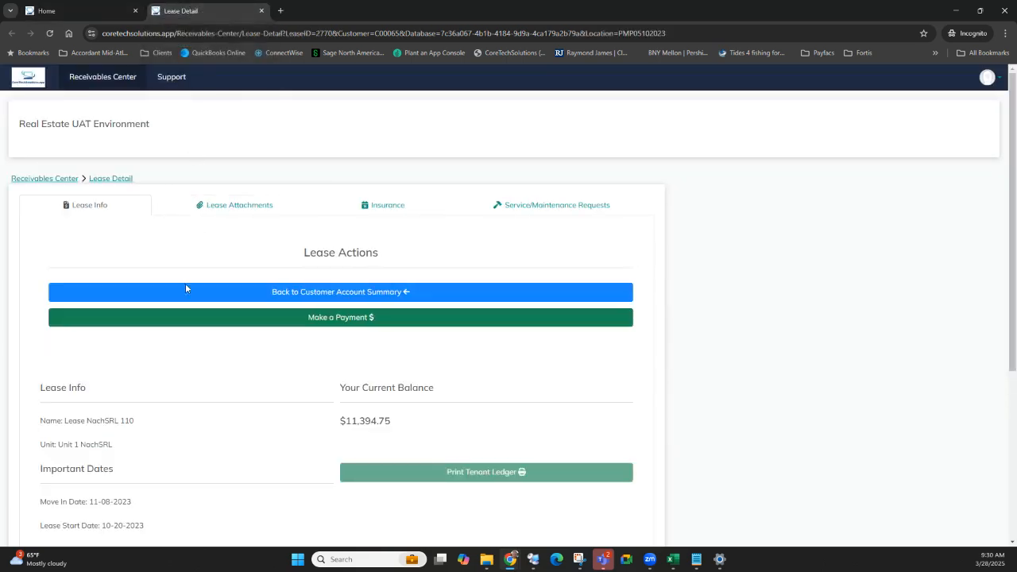
scroll(111, 503, down, 1)
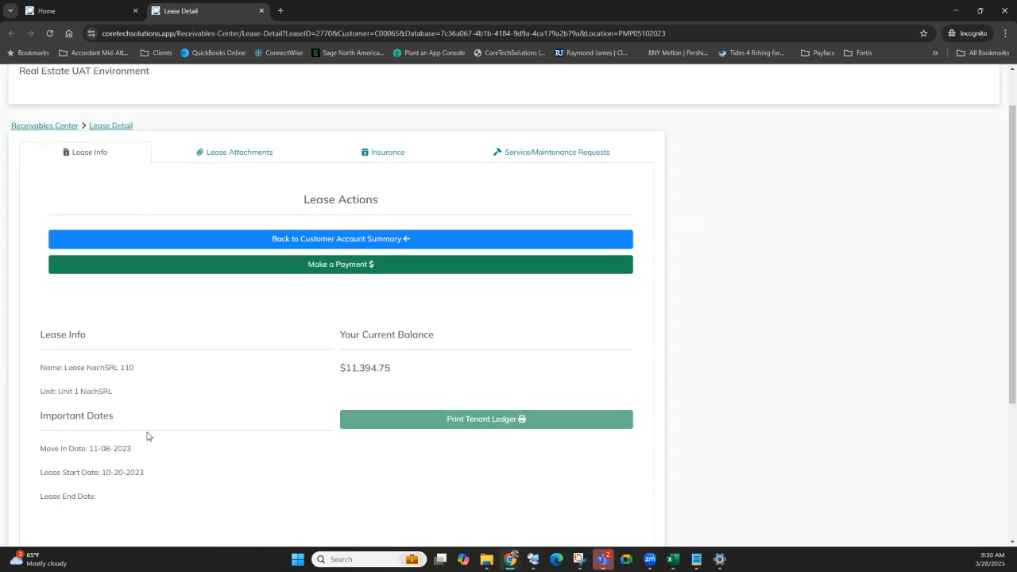
scroll(188, 424, down, 3)
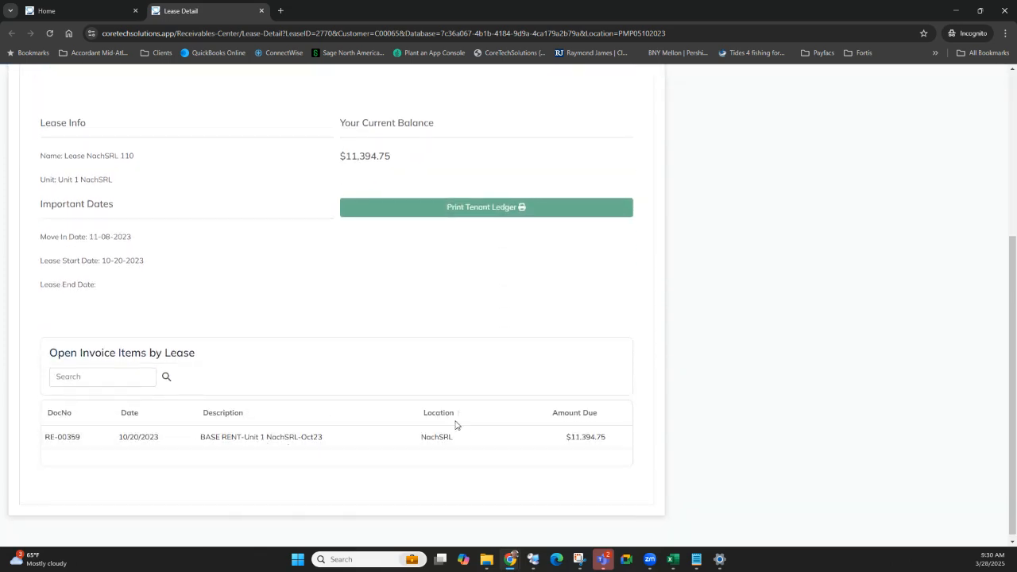
scroll(312, 355, up, 3)
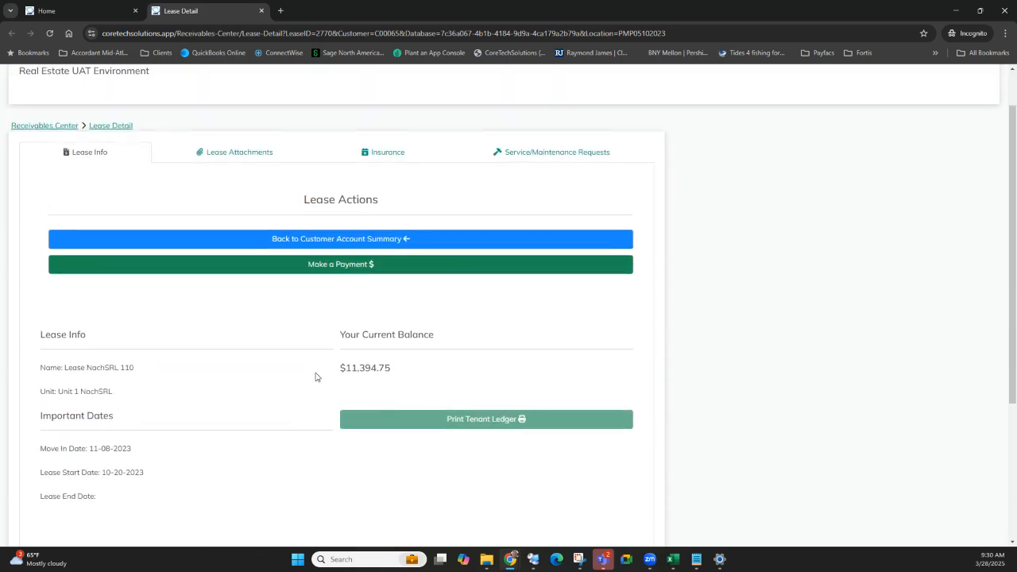
Step: View the lease's attachments, insurance and service/maintenance requests
click(266, 160)
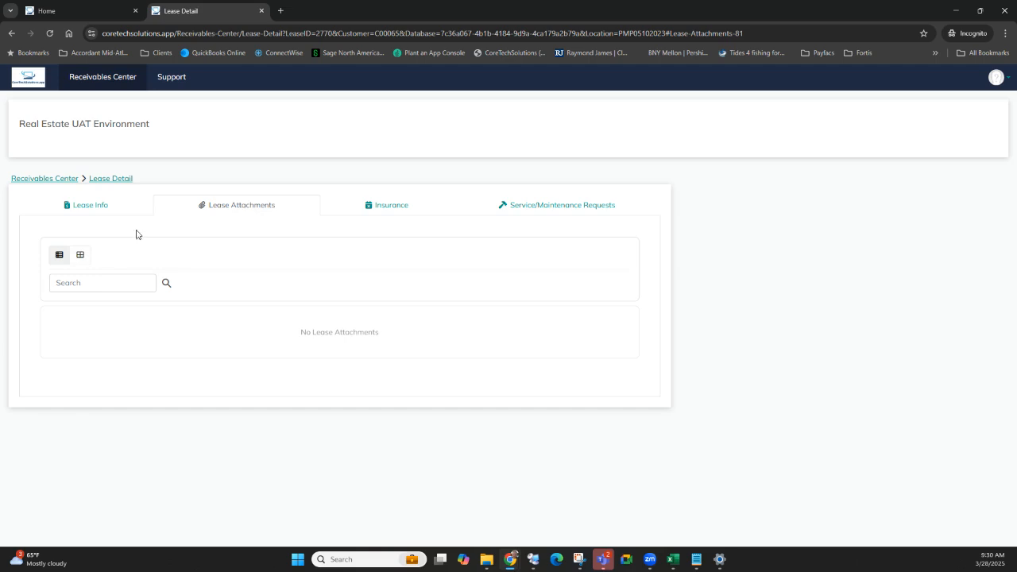
click(395, 210)
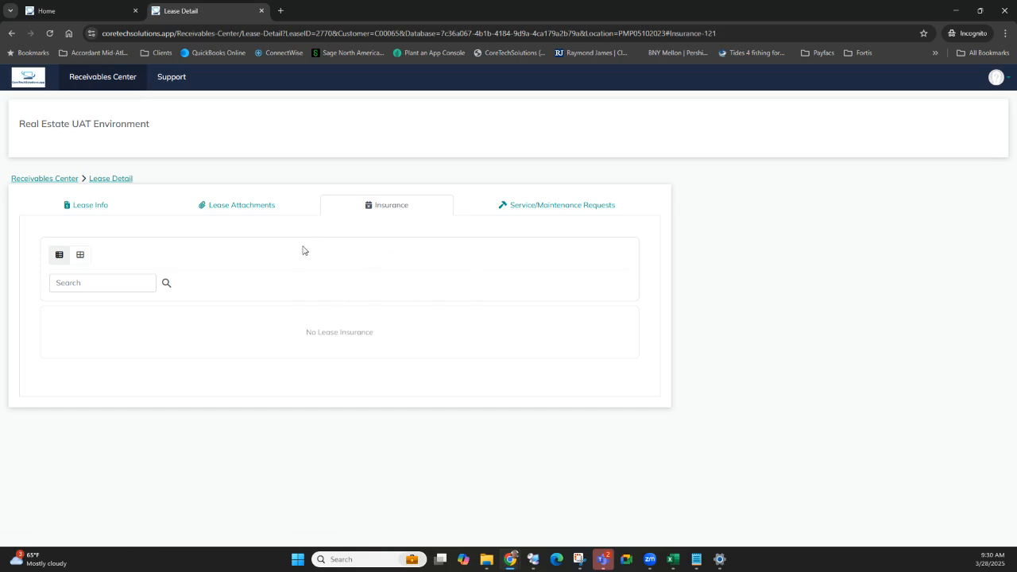
click(534, 208)
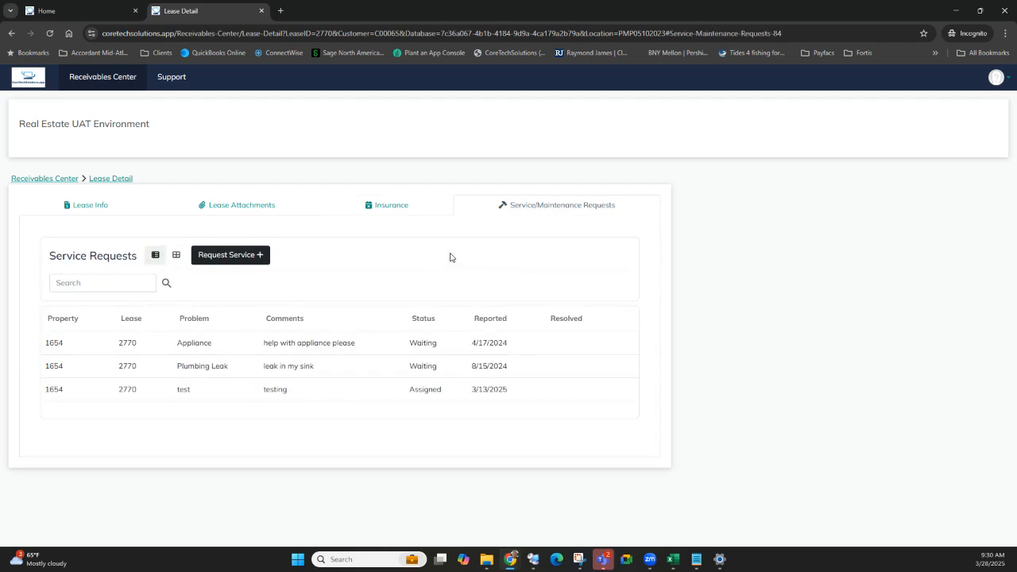
Step: Start a service request for property NachSRL and unit Unit 1 NachSRL, review the form's fields, and close it without submitting
click(205, 257)
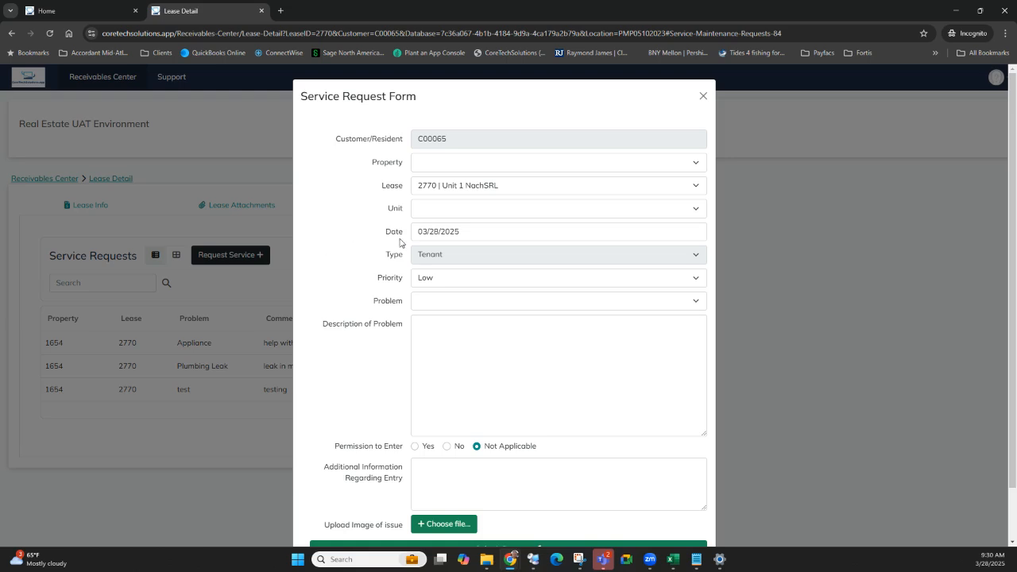
click(437, 162)
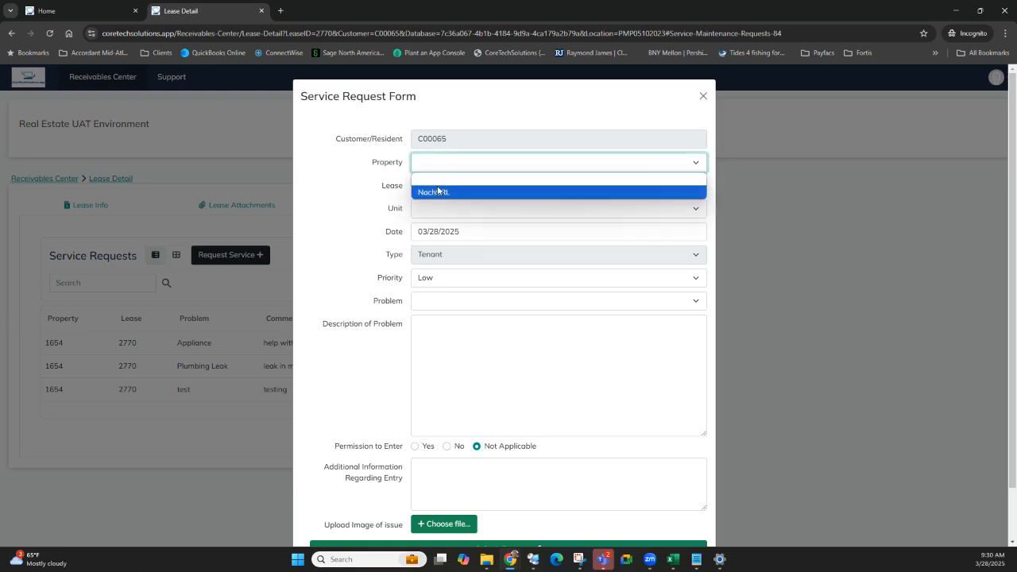
click(443, 191)
click(477, 211)
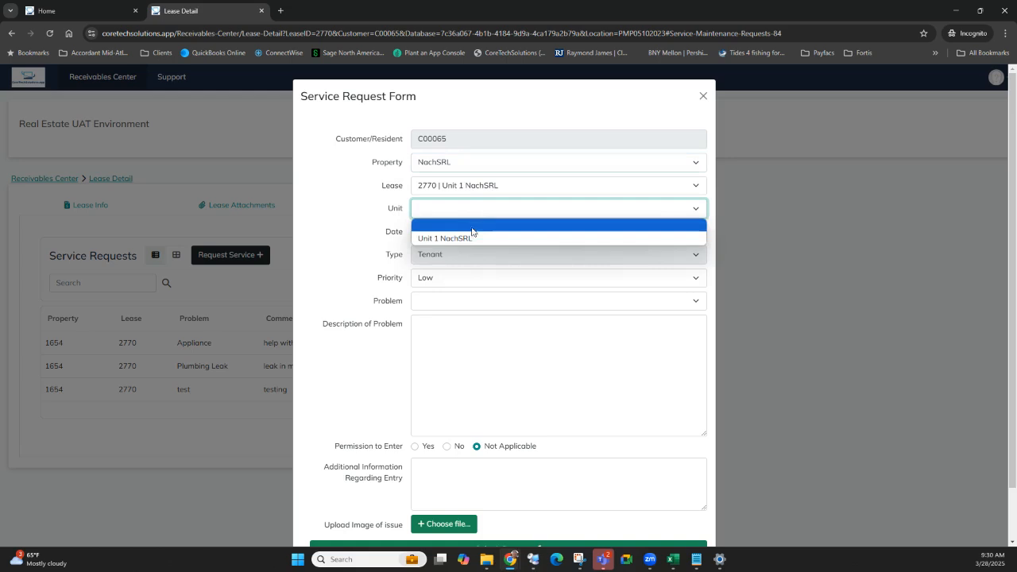
click(470, 233)
scroll(410, 367, down, 2)
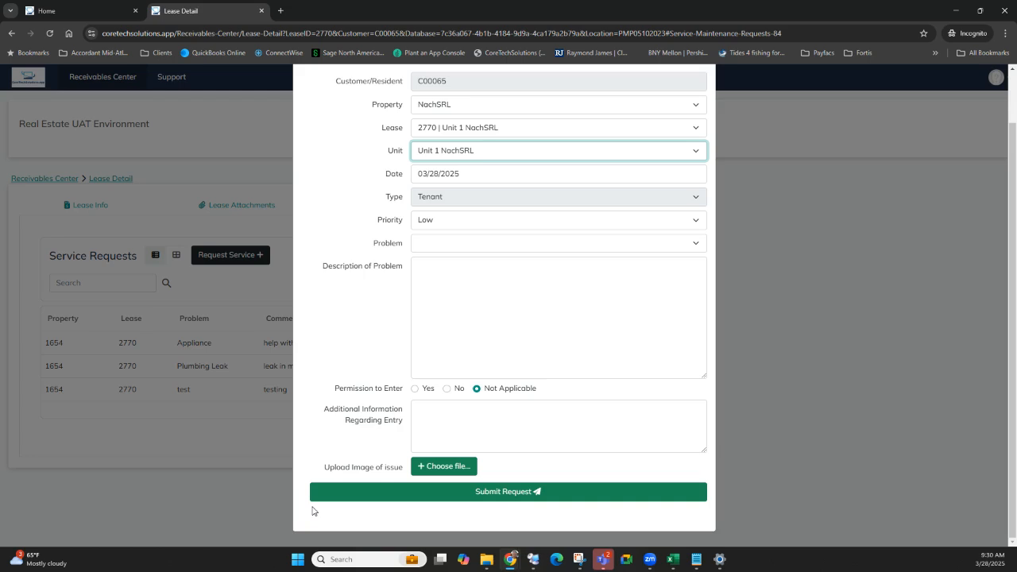
scroll(335, 328, up, 1)
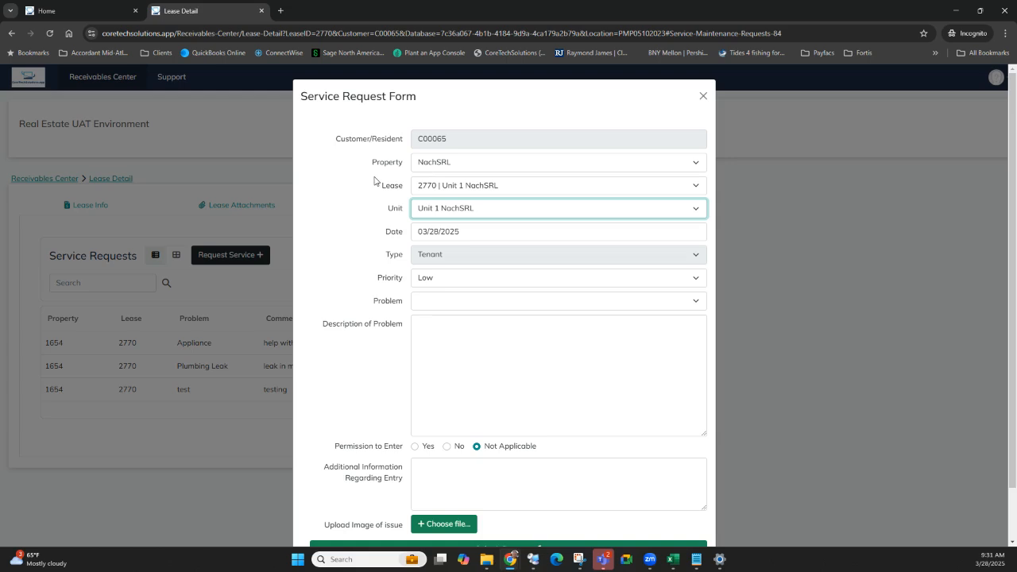
scroll(374, 180, down, 1)
scroll(375, 180, up, 1)
scroll(407, 381, down, 1)
scroll(407, 380, up, 1)
click(703, 96)
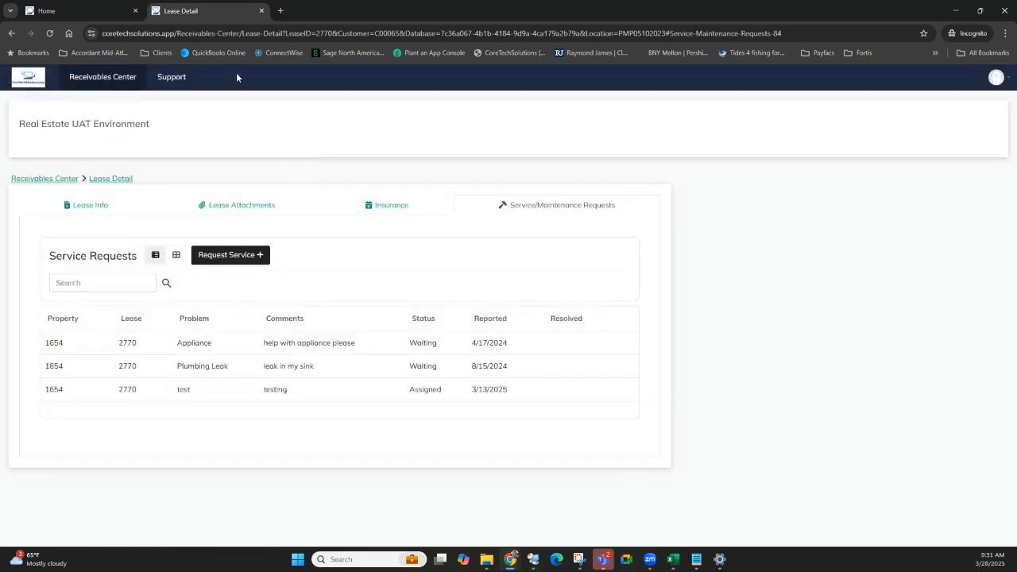
Step: Return to the tenant portal's home page and view its active leases and payment options
click(93, 11)
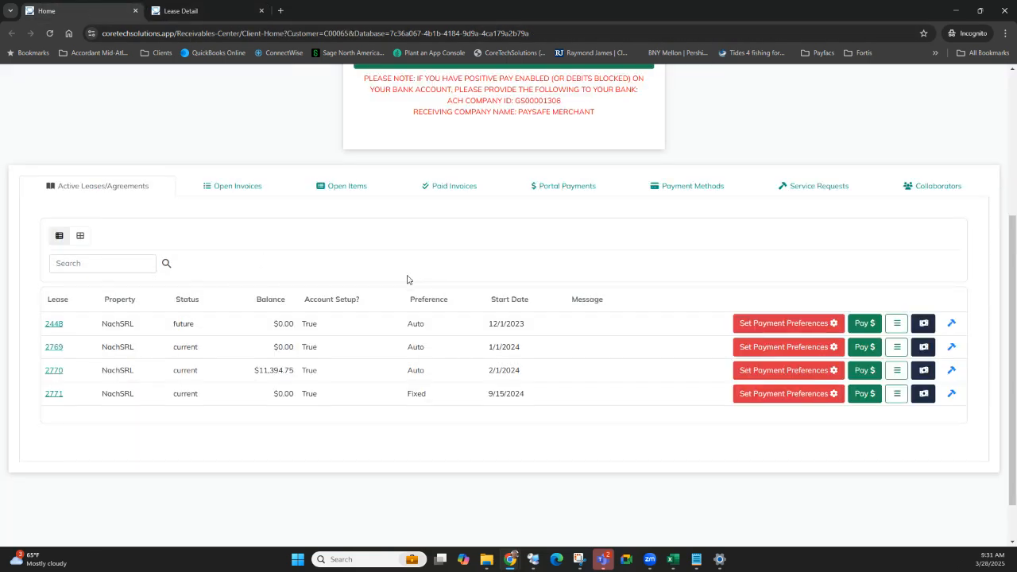
scroll(386, 287, up, 1)
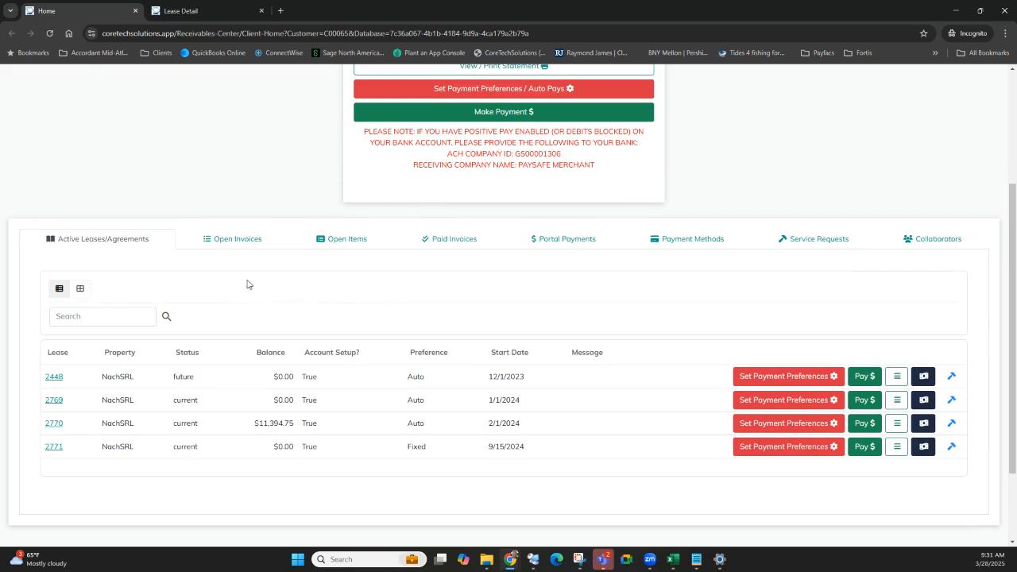
scroll(338, 302, up, 1)
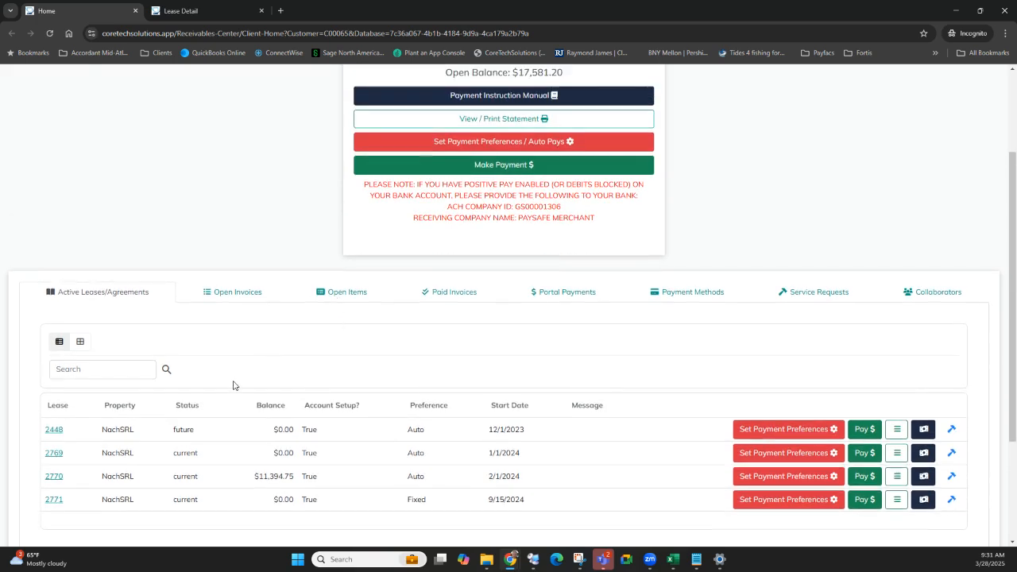
Step: Review the tenant's open invoices and the individual open items behind them
click(232, 299)
scroll(224, 336, down, 2)
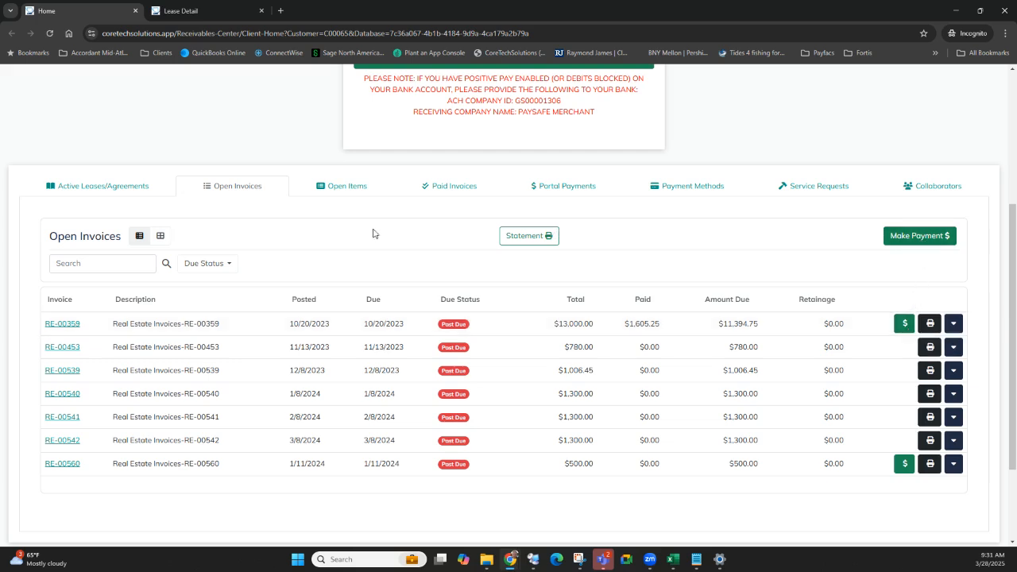
click(354, 188)
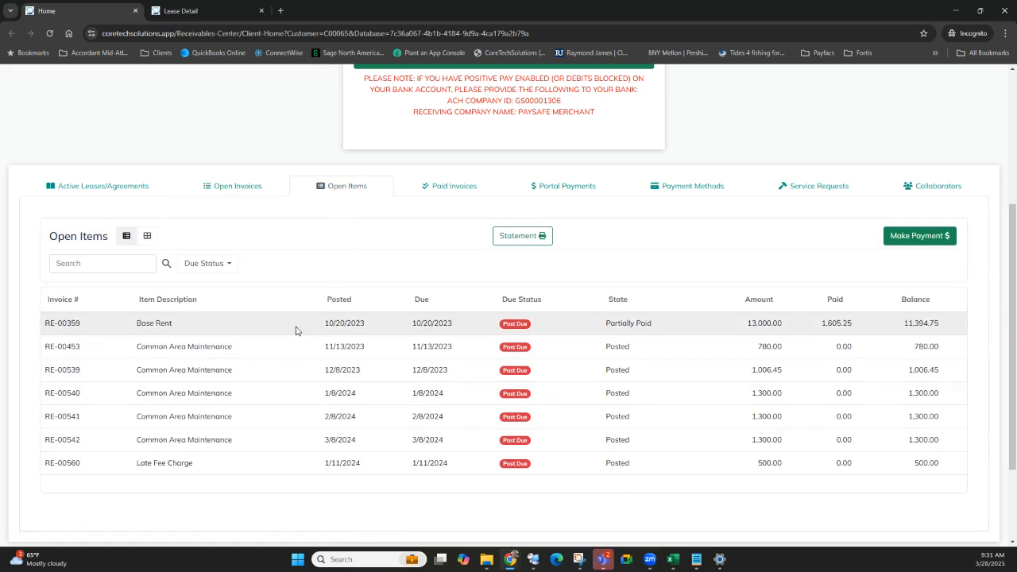
click(229, 191)
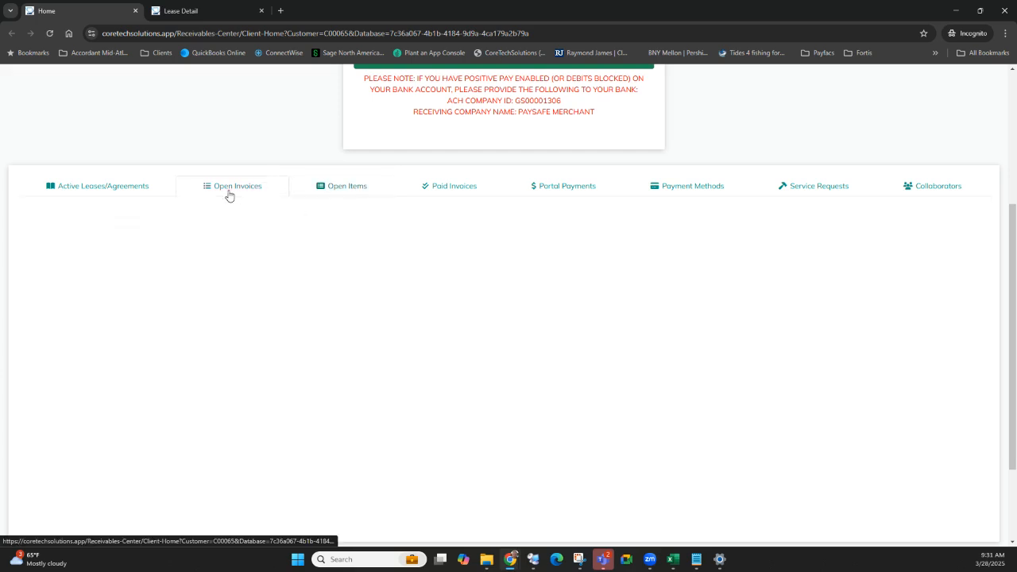
Step: Open paid invoice RE-00559 in a new tab from the paid invoices and review its actions, payment status and invoice items
click(467, 190)
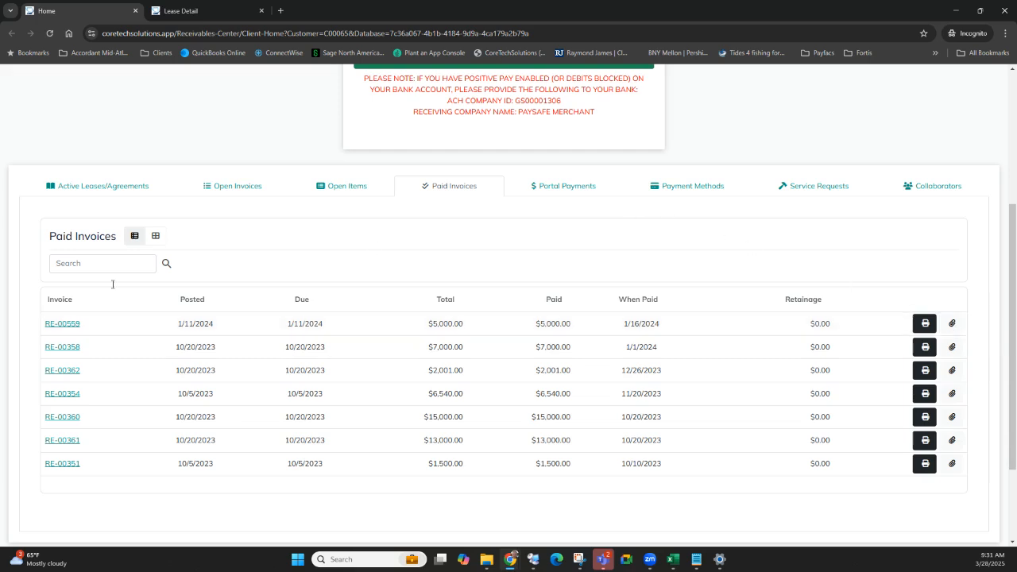
right_click(57, 327)
click(91, 335)
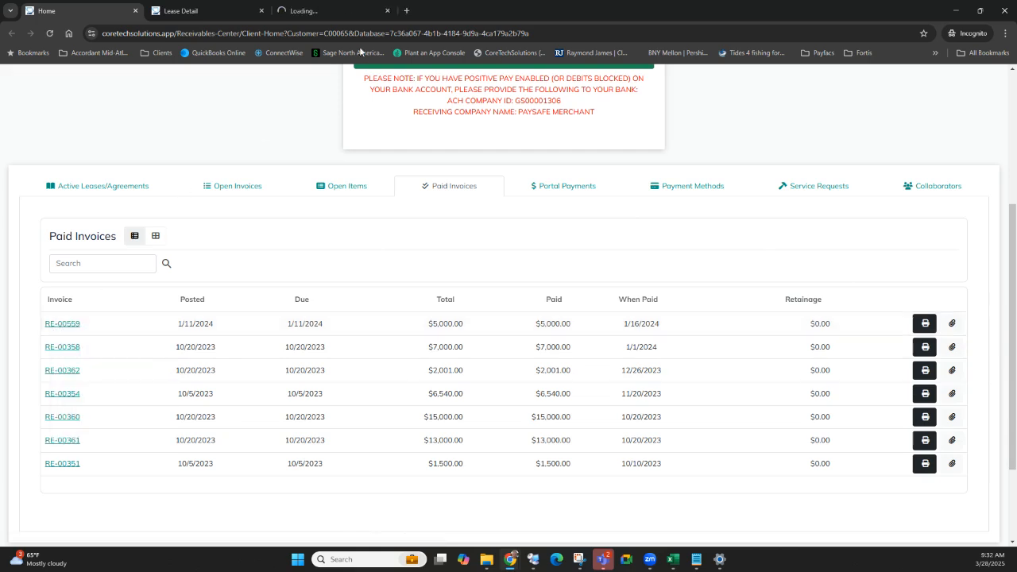
click(340, 14)
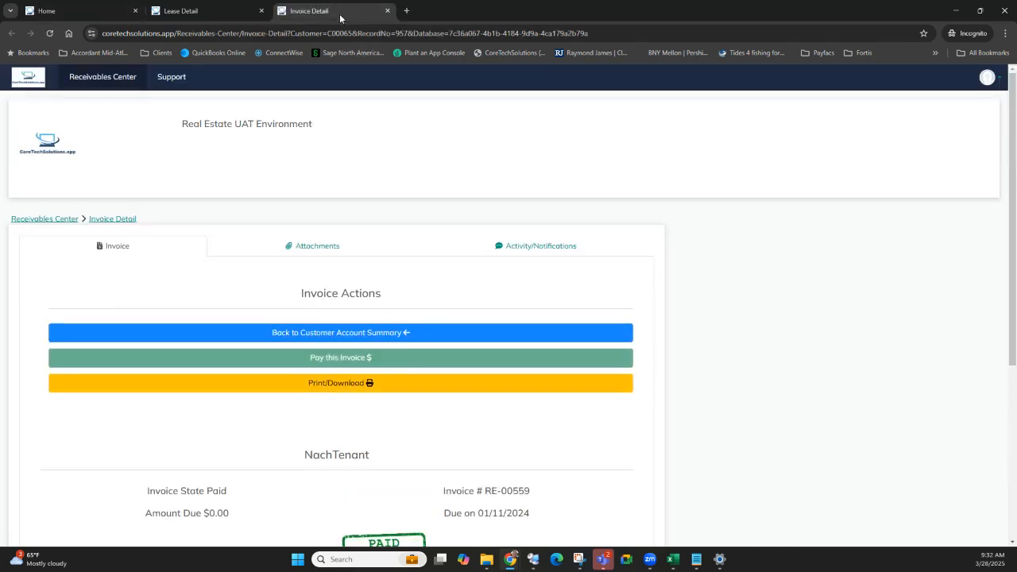
scroll(299, 278, down, 2)
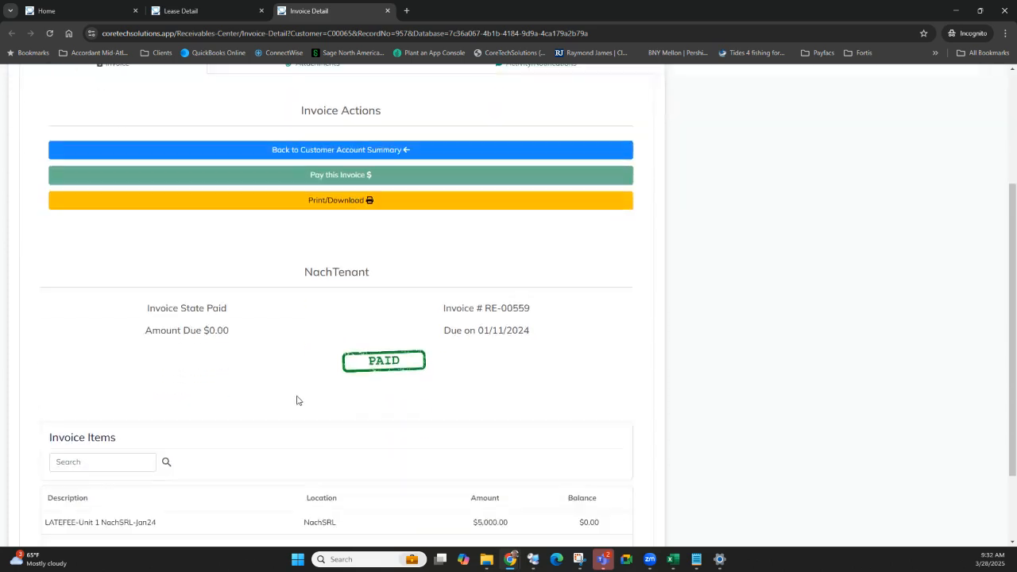
scroll(296, 400, down, 1)
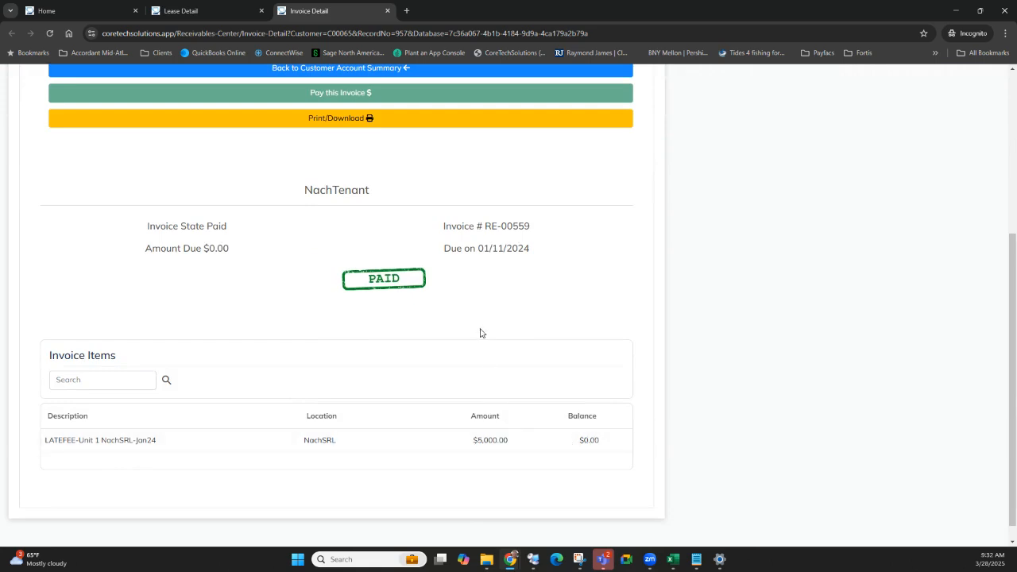
scroll(218, 408, up, 3)
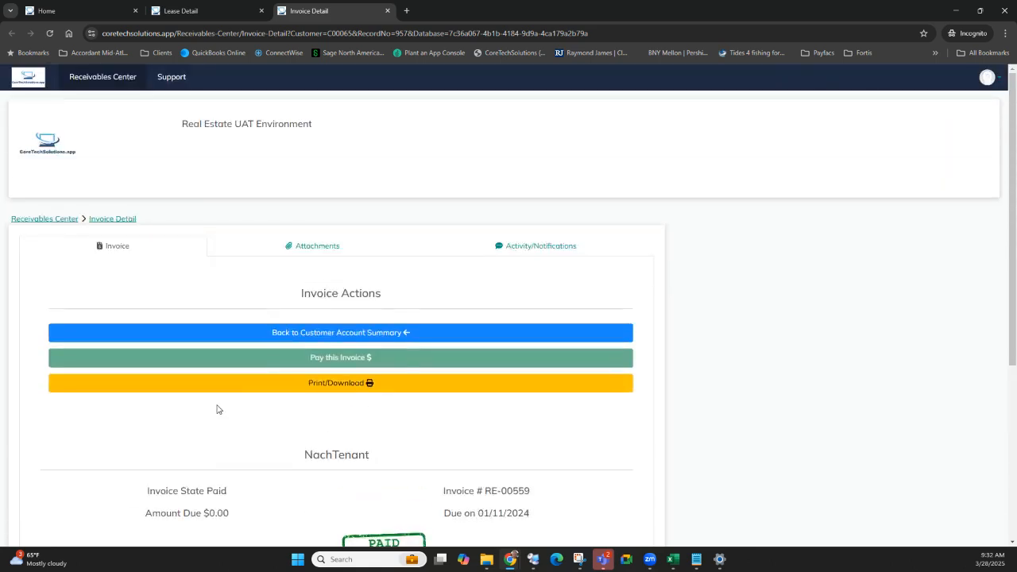
Step: View the paid invoice's attachments and activity notifications, and return to the tenant portal's home page
click(308, 244)
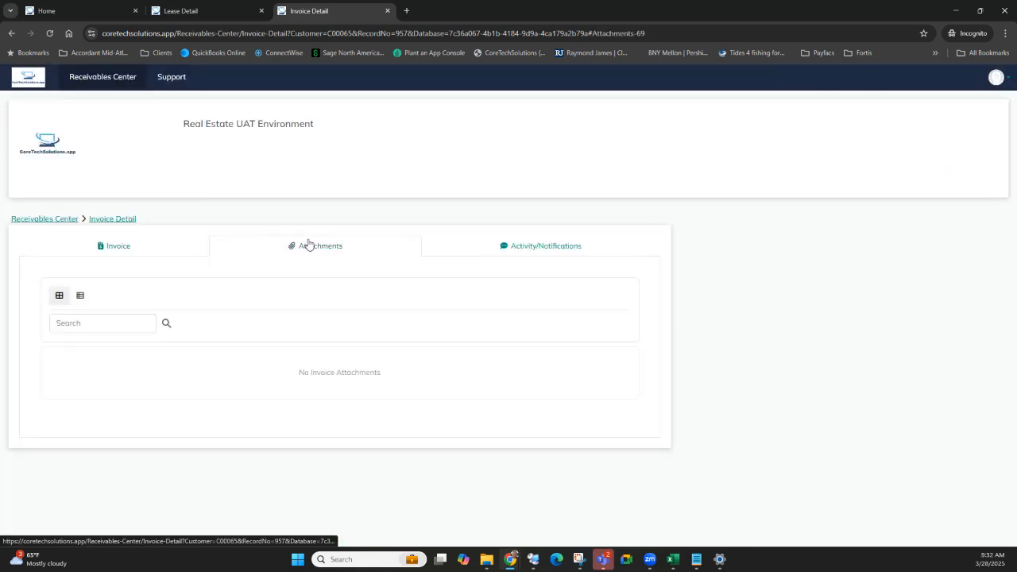
click(501, 246)
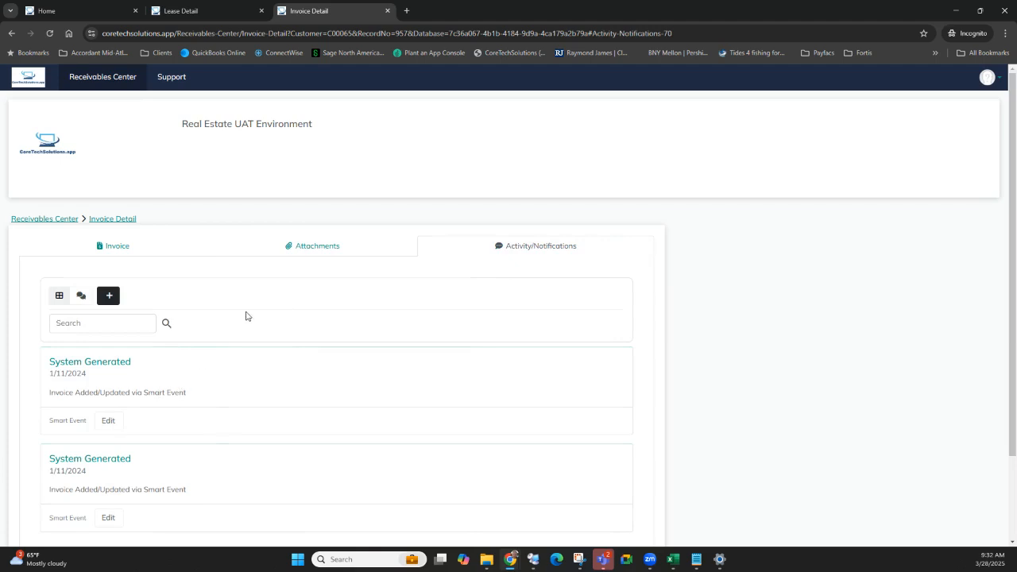
scroll(246, 317, down, 1)
scroll(245, 316, up, 1)
click(120, 252)
click(84, 8)
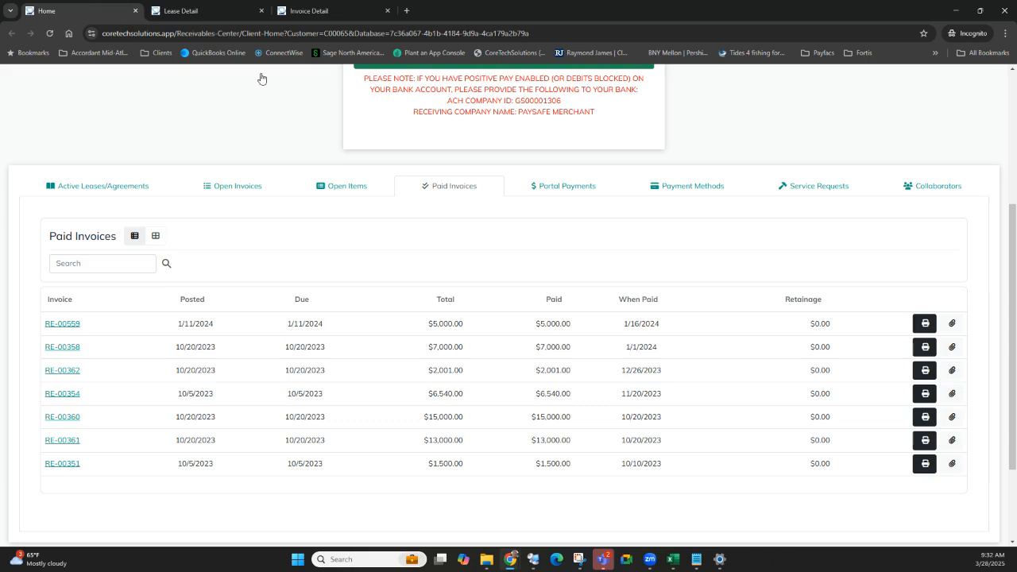
Step: Review the tenant's portal payment history, saved payment methods and service requests
click(538, 186)
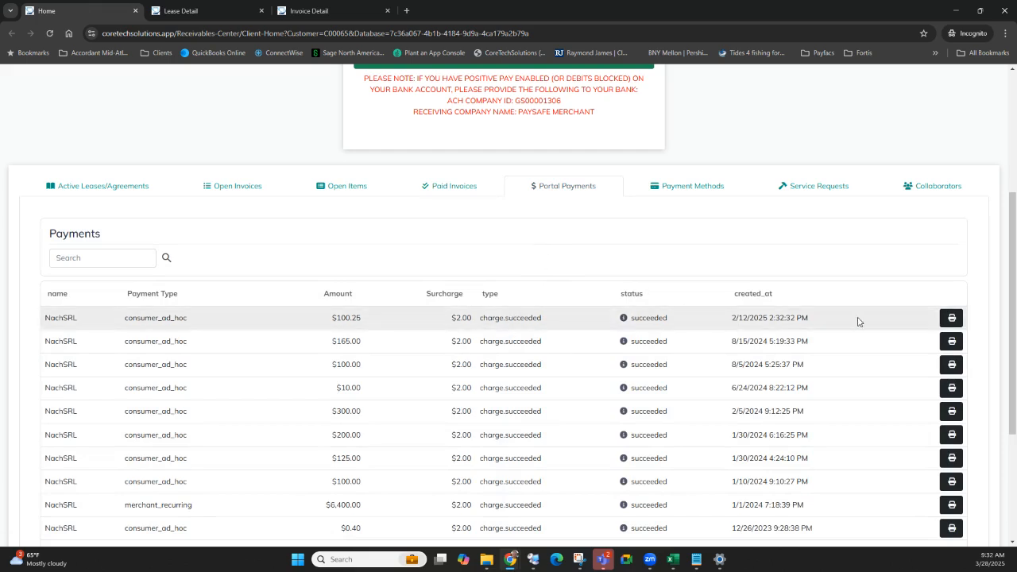
click(707, 189)
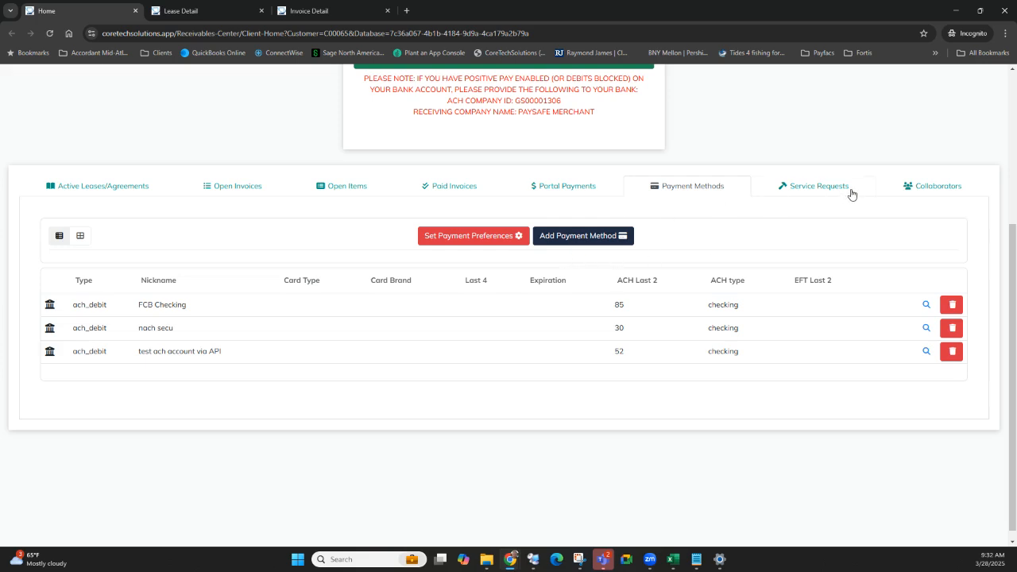
click(818, 186)
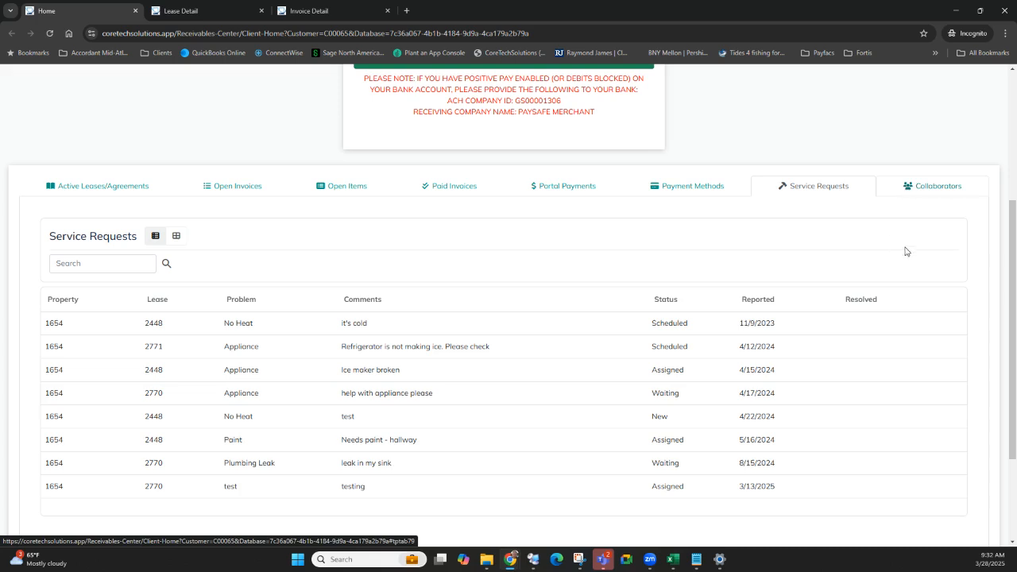
Step: View the tenant's collaborators and the collaborator invitation form, closing it without sending an invitation
click(924, 183)
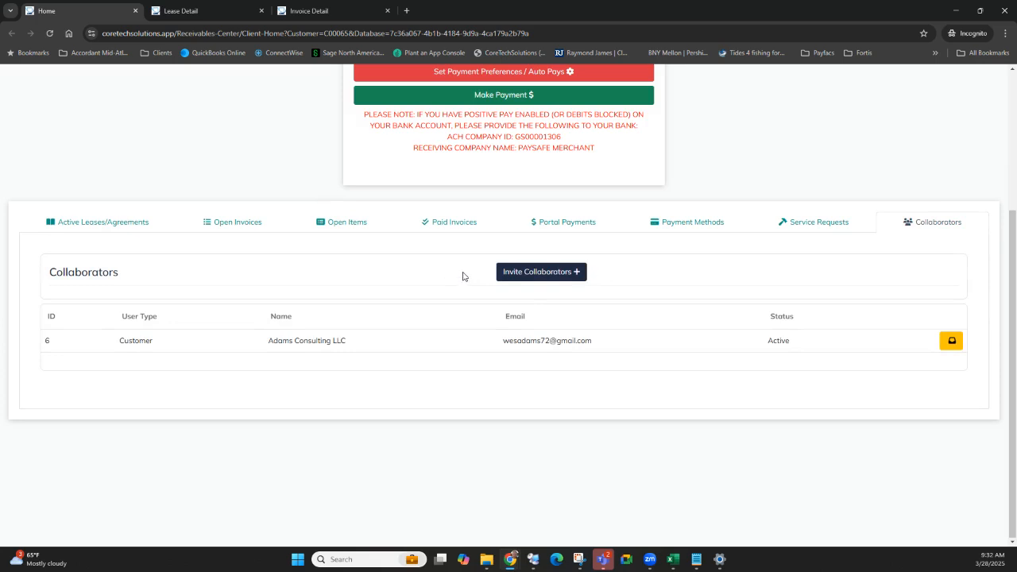
click(556, 273)
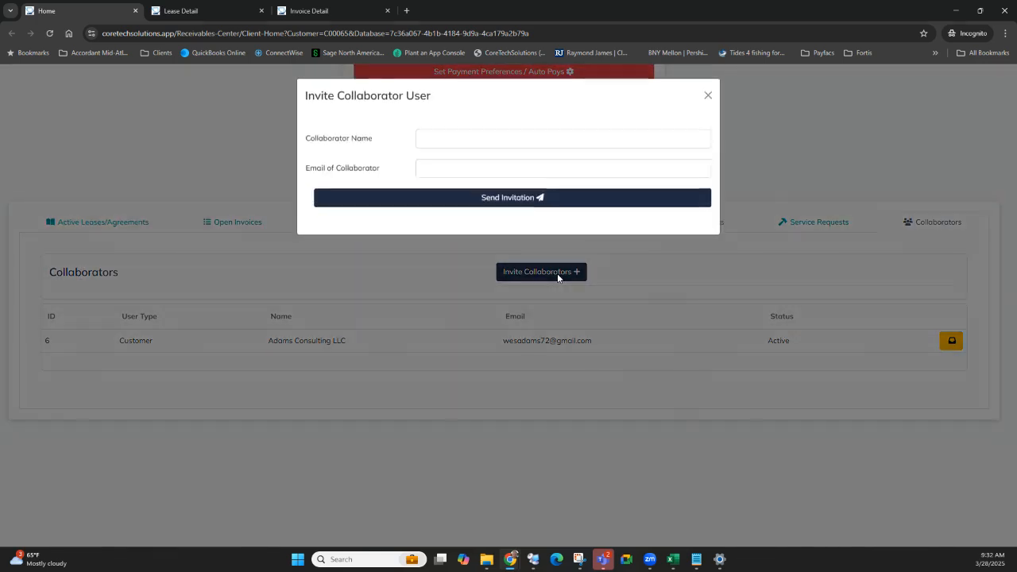
click(705, 97)
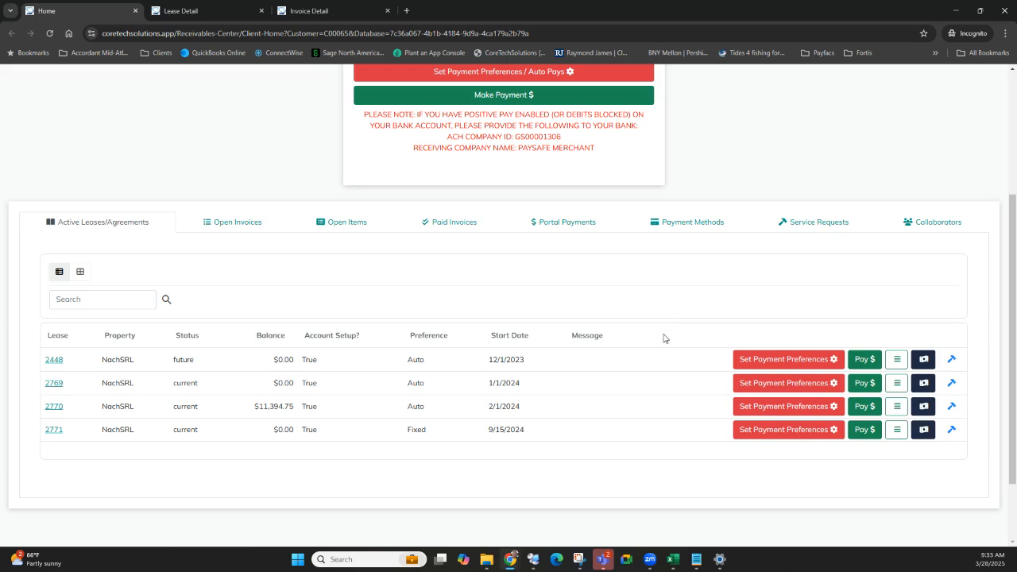
Step: Open the payment preferences of the lease starting 12/1/2023 and review its saved payment accounts, keeping FCB Checking selected
click(811, 360)
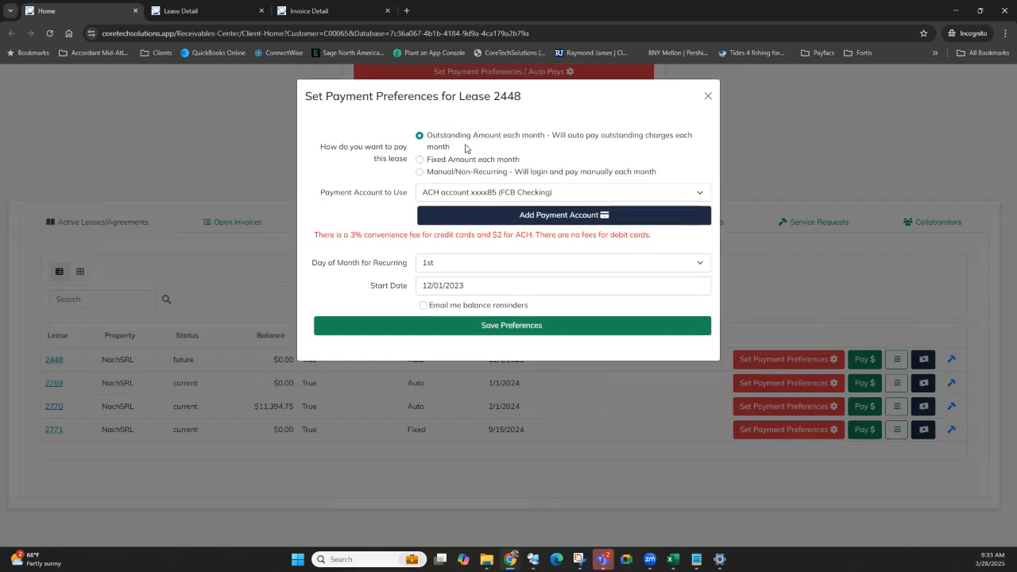
click(461, 195)
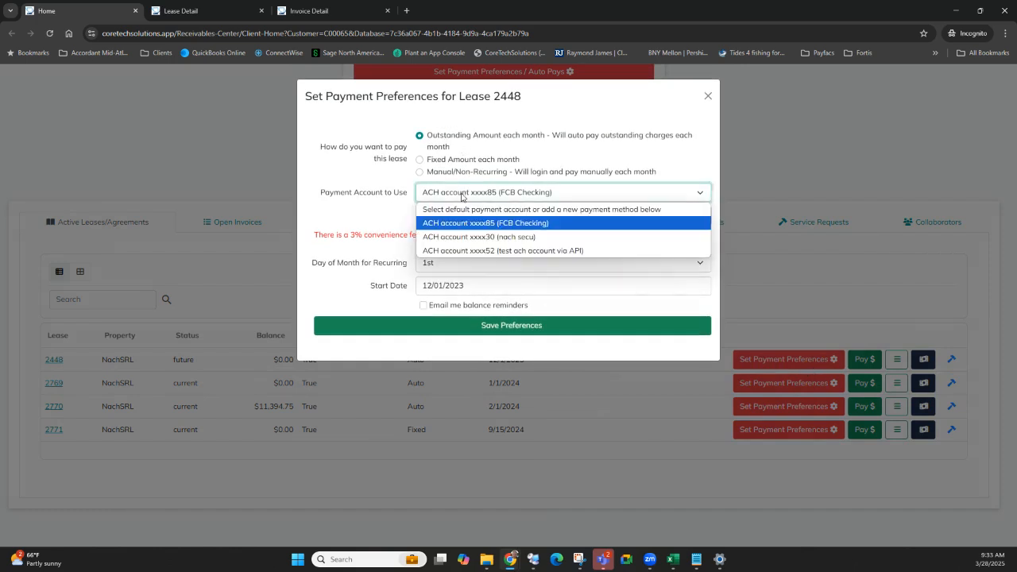
click(433, 224)
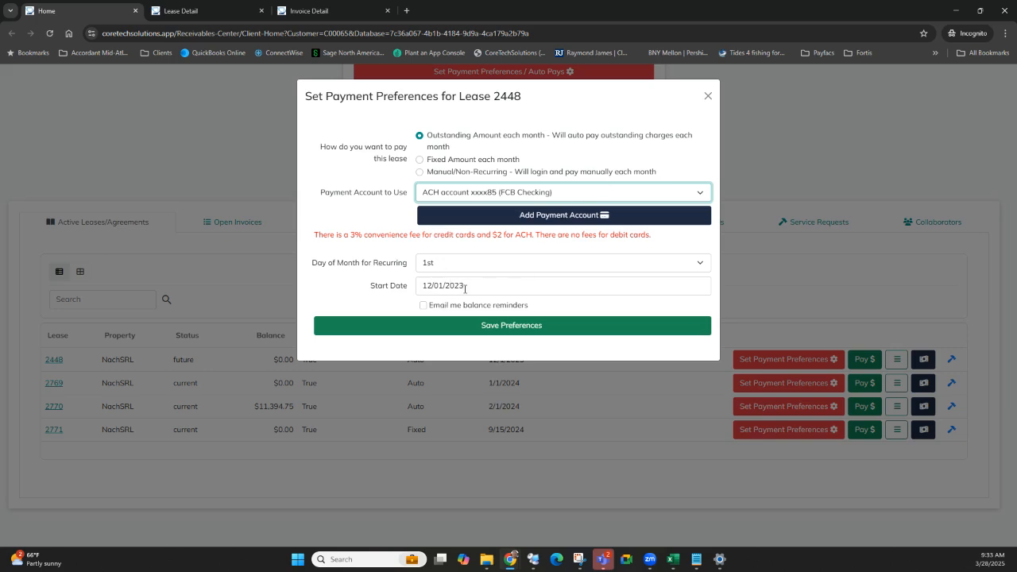
Step: Try a fixed monthly amount of $100 and the Manual/Non-Recurring option for the lease's payments, and close the preferences without saving
click(457, 162)
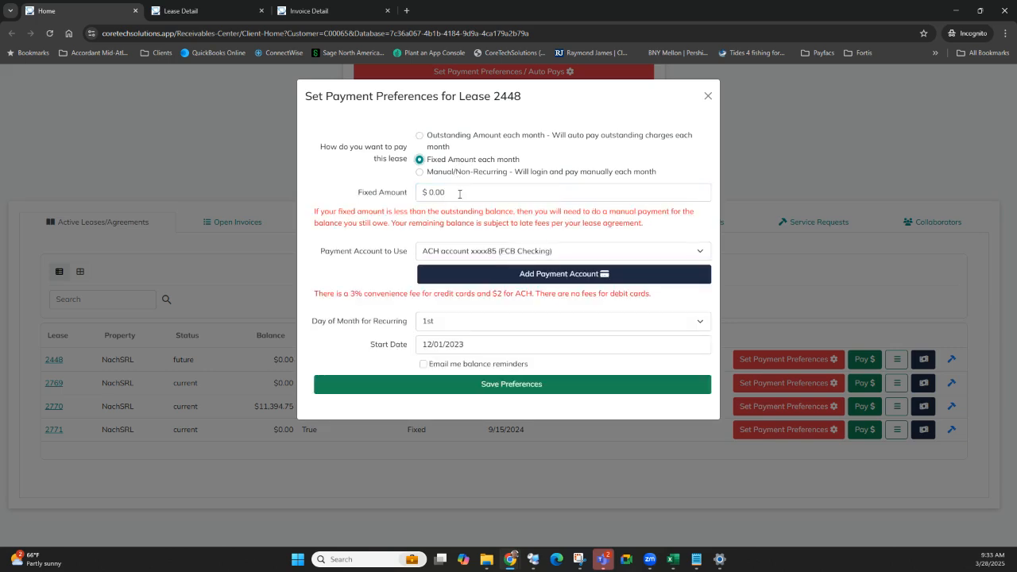
click(459, 194)
text(100)
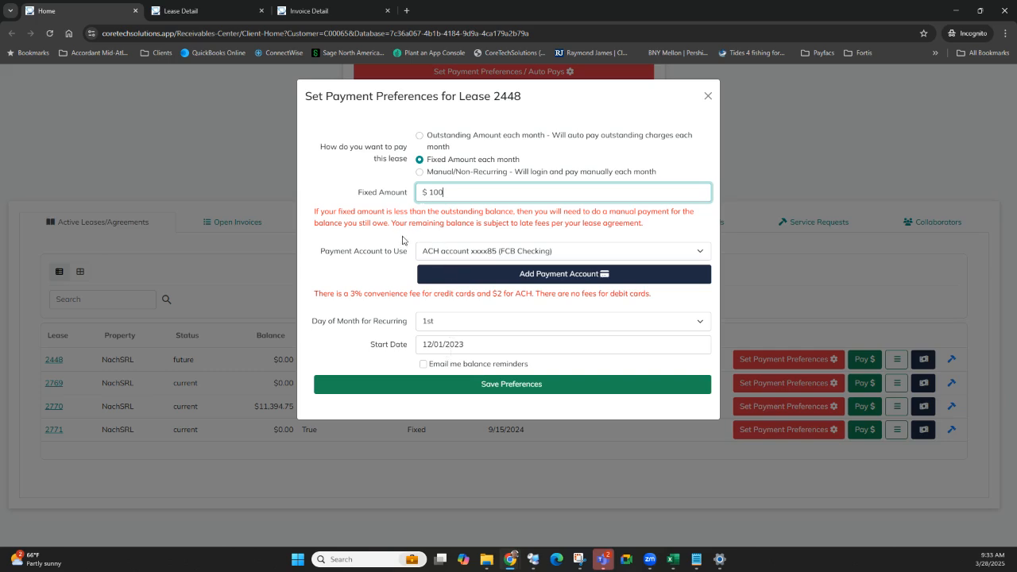
click(420, 173)
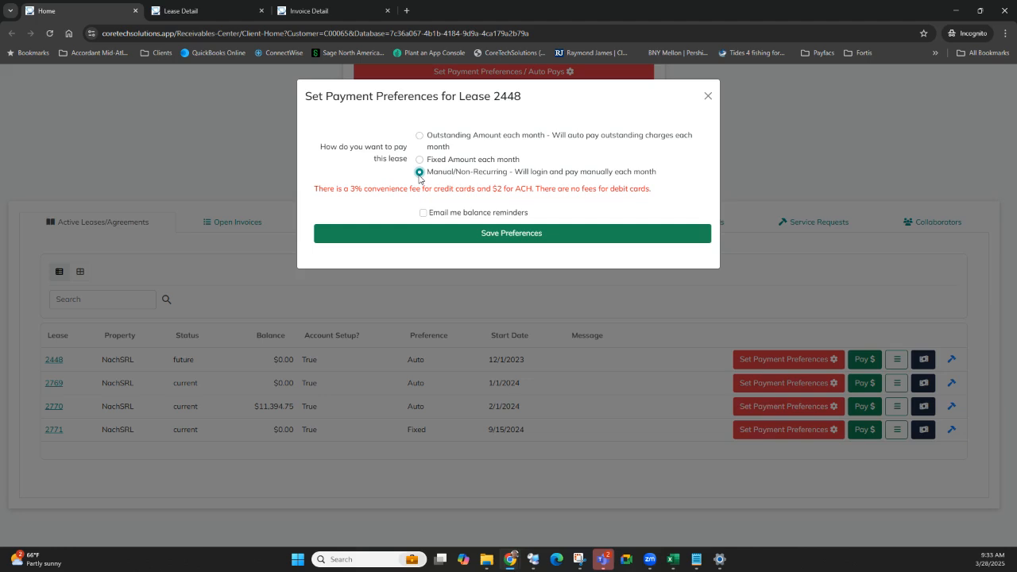
click(409, 181)
click(704, 101)
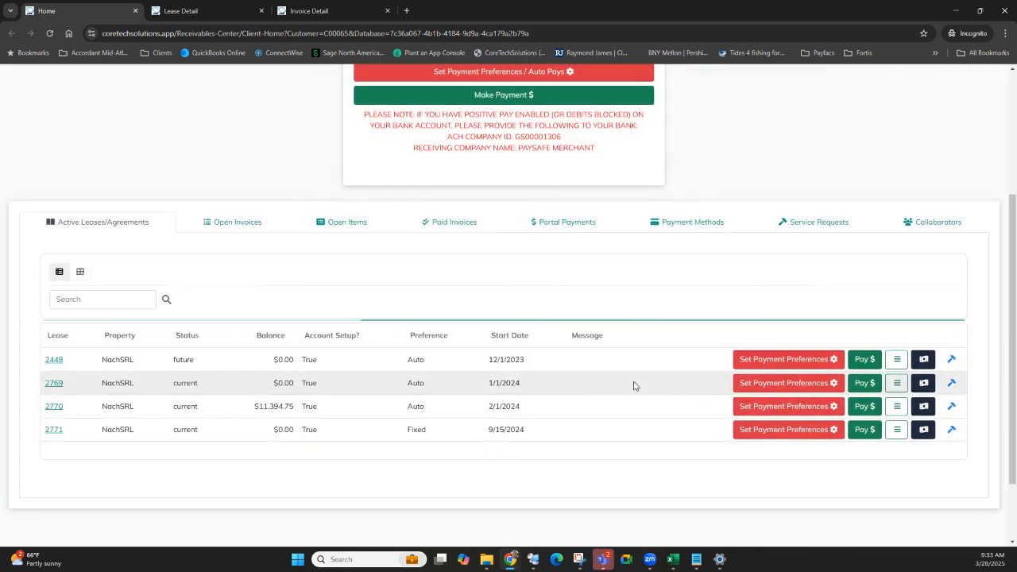
Step: Start adding a payment method for the current Unit 1 NachSRL lease starting 2/1/2024, review the form's fields, and close it without saving
scroll(715, 324, up, 1)
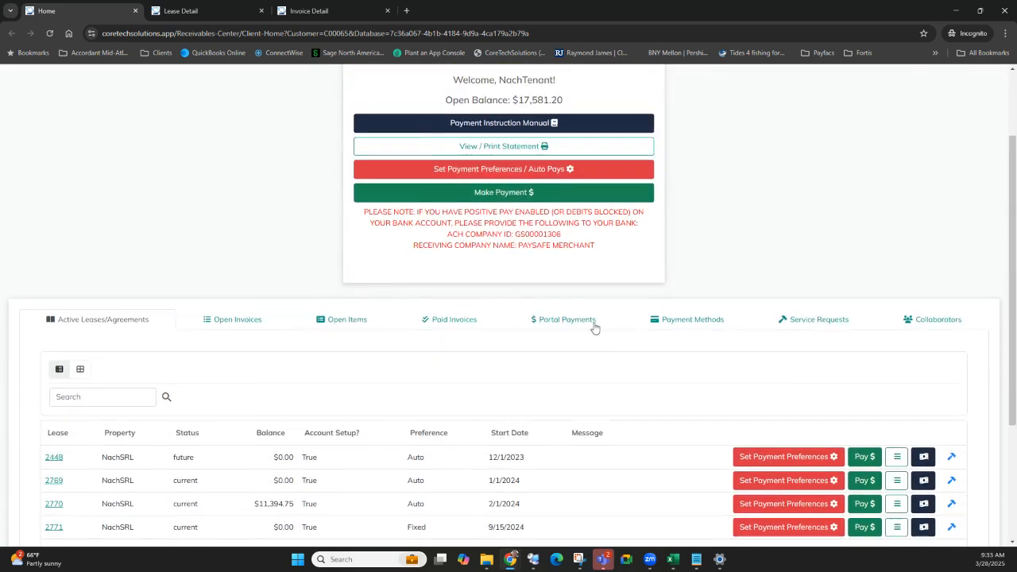
click(236, 331)
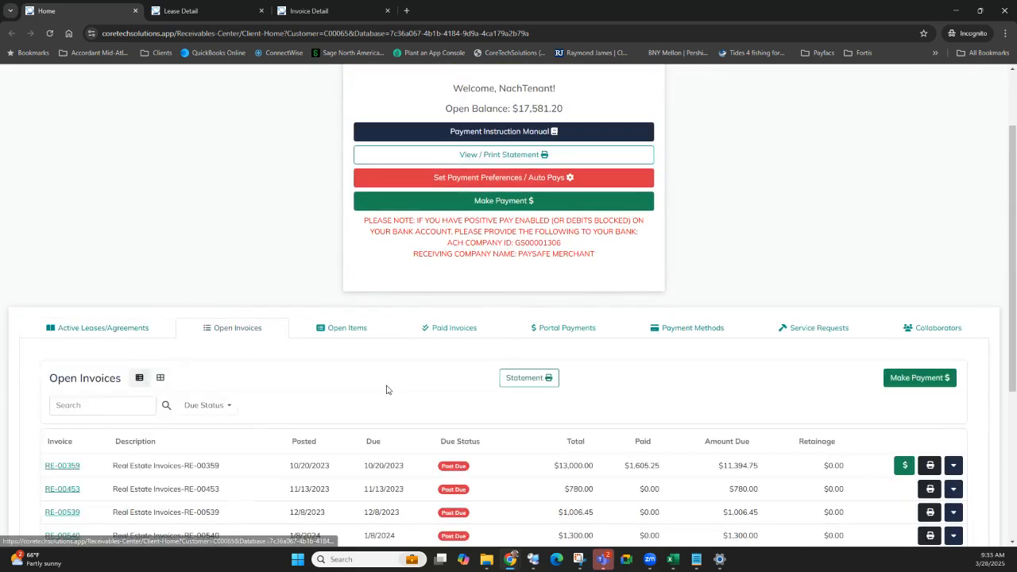
click(672, 327)
click(559, 381)
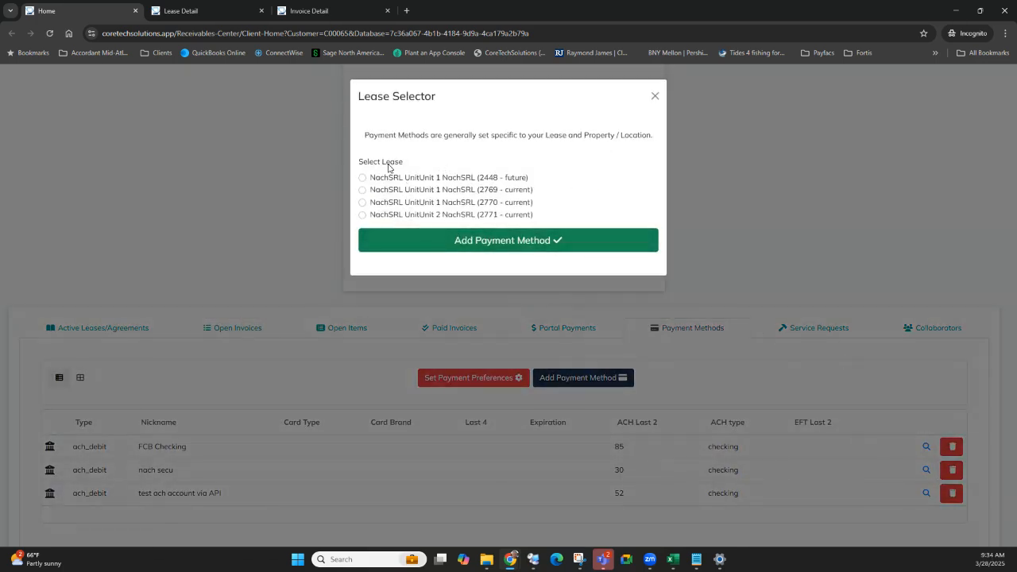
click(363, 202)
click(609, 240)
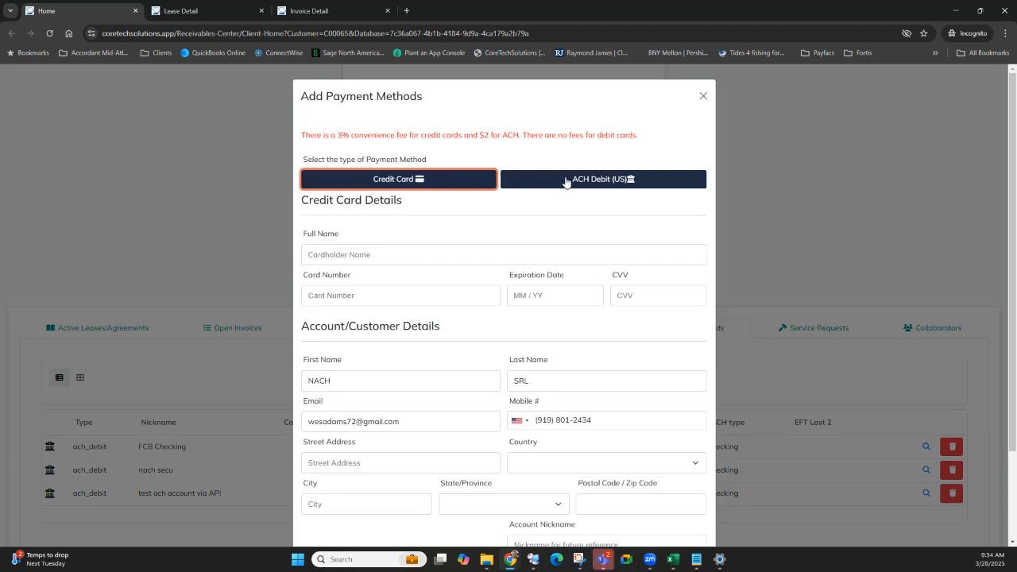
click(702, 96)
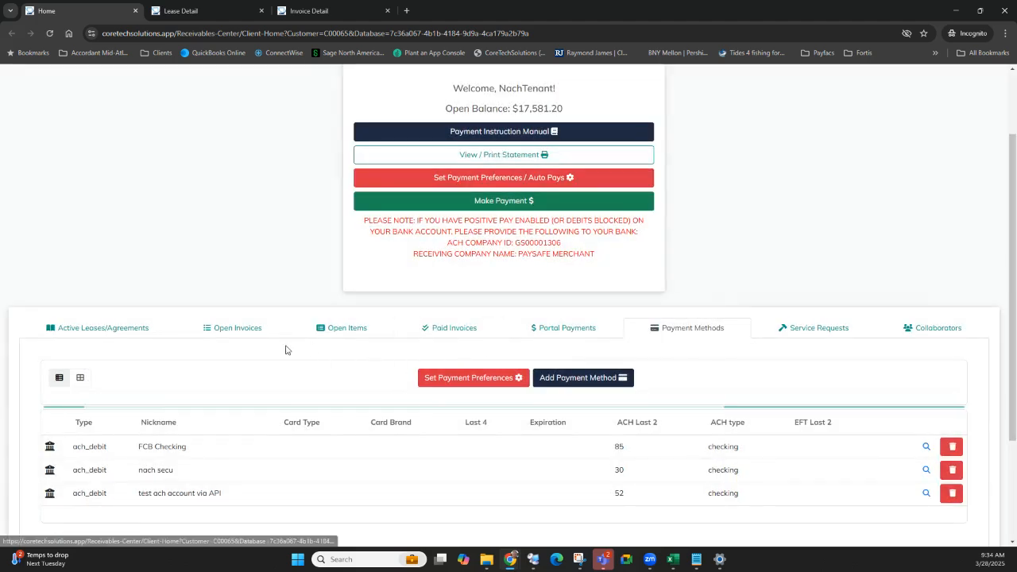
Step: Start a payment for past-due open invoice RE-00359
click(230, 328)
scroll(476, 382, down, 2)
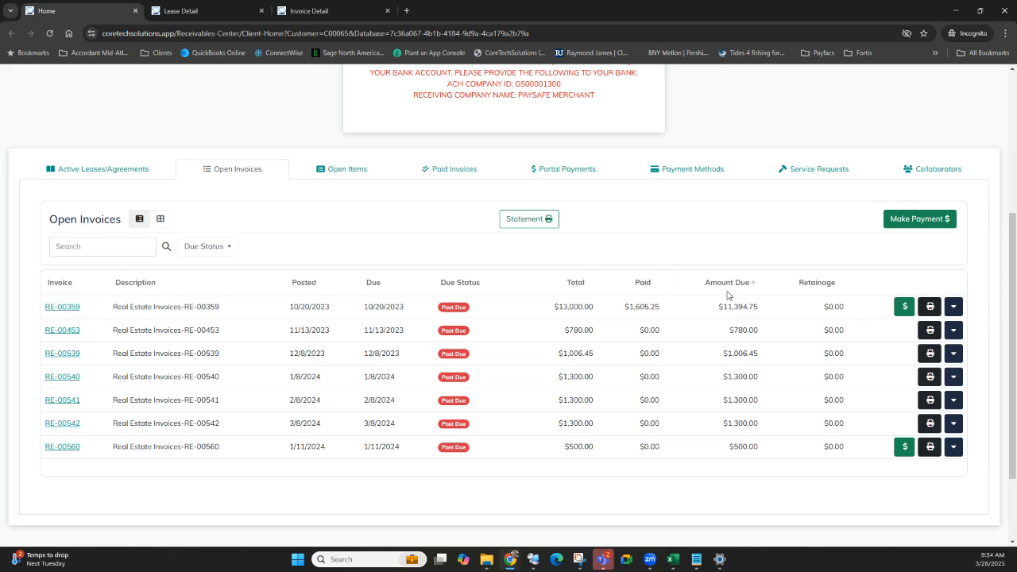
click(903, 308)
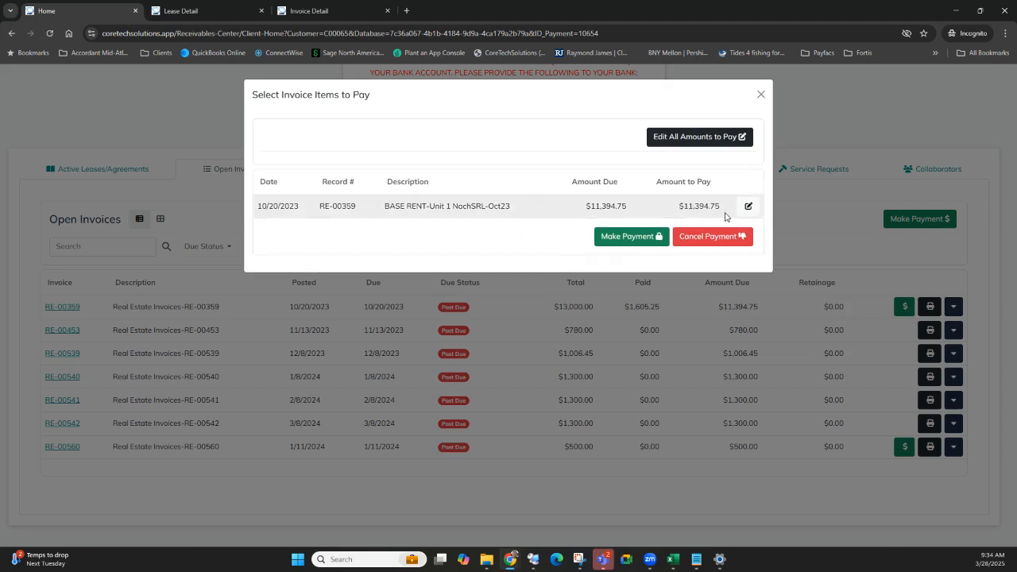
Step: Set the base rent item's amount to pay to $2,500.00, save it, and proceed to the payment checkout
click(747, 206)
drag(646, 200, 562, 214)
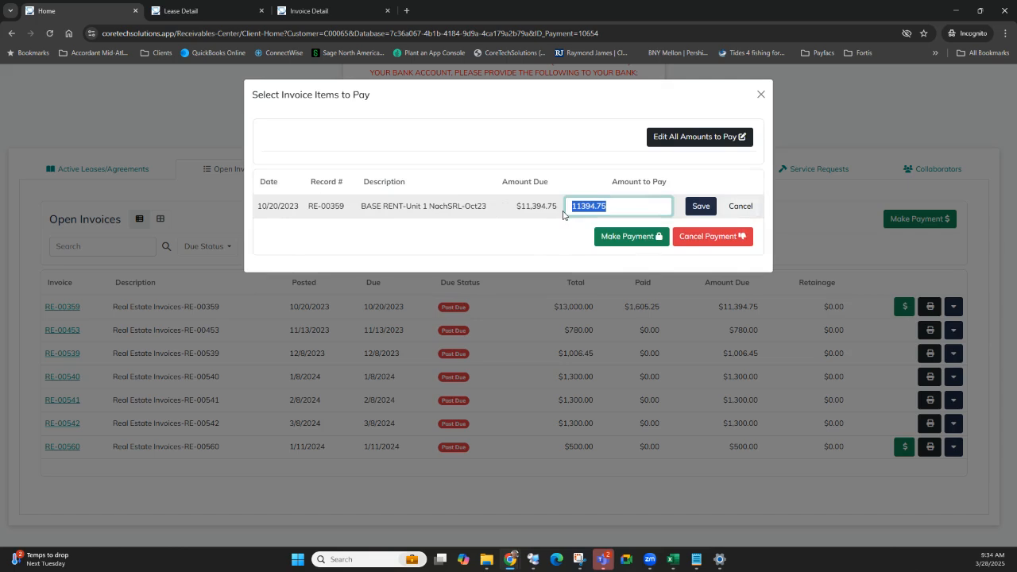
text(2,5)
text(00.00)
click(700, 207)
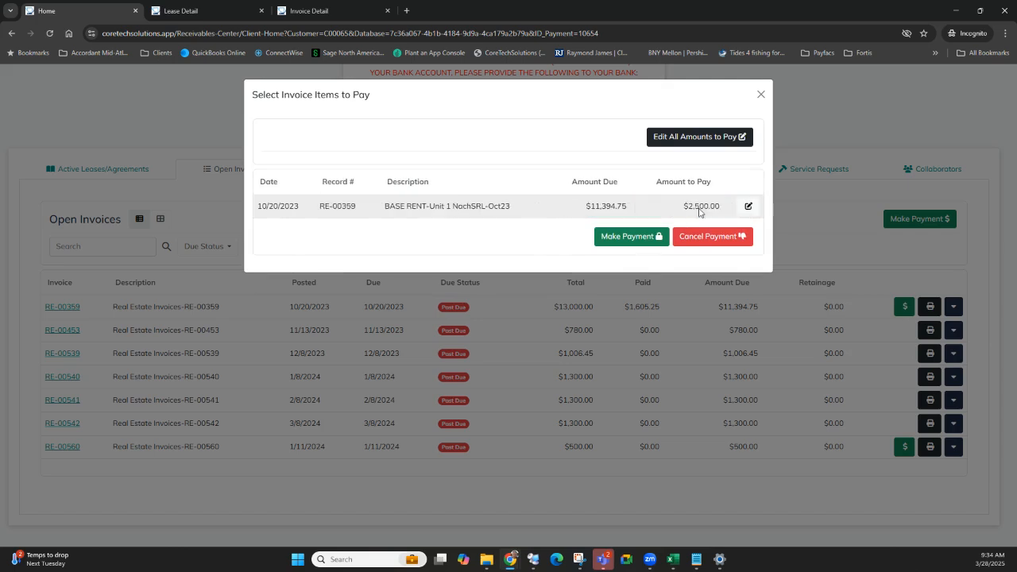
click(614, 239)
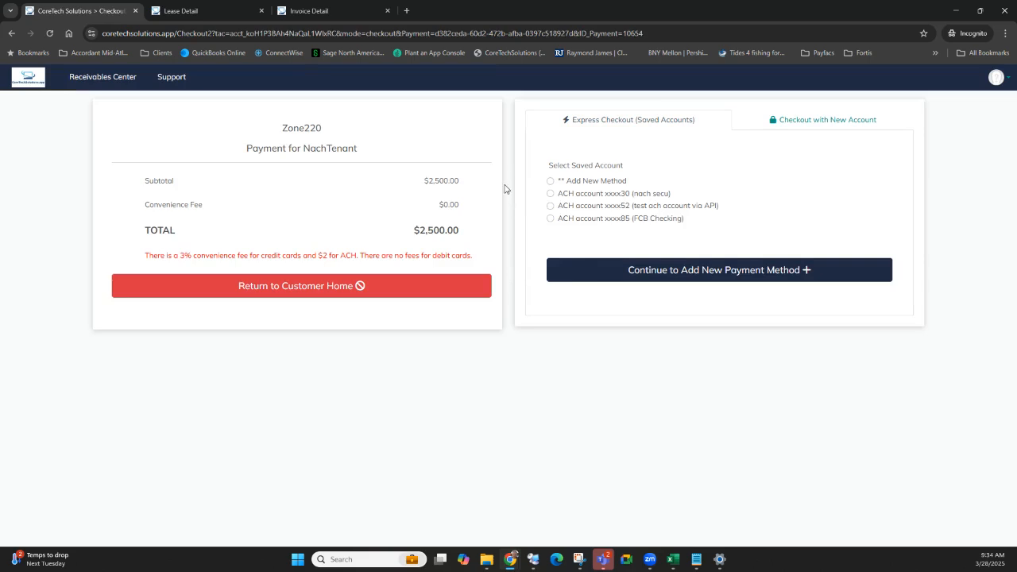
Step: Pay the $2,500.00 subtotal plus convenience fee with the saved "nach secu" ACH account
click(578, 183)
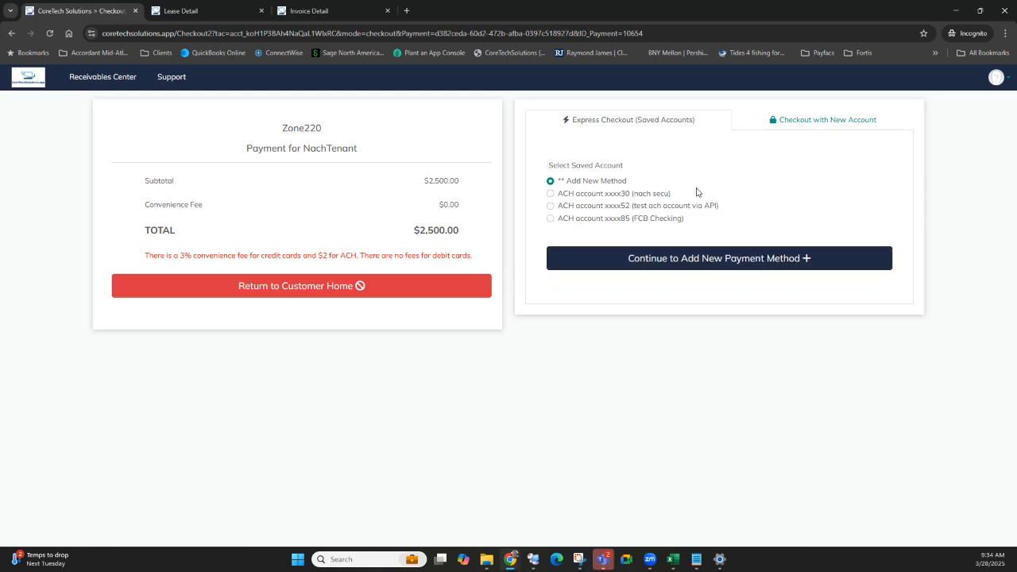
click(606, 195)
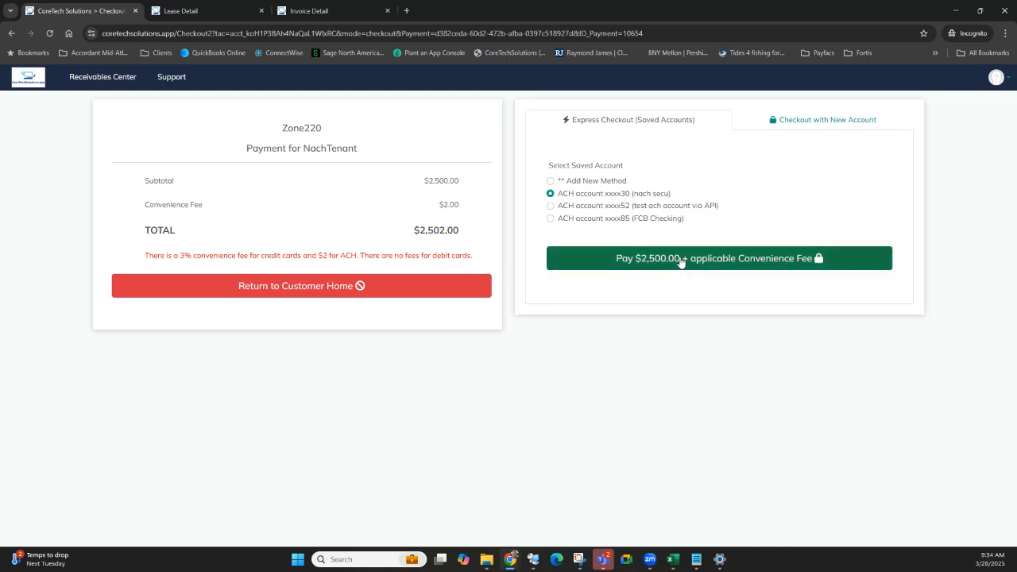
click(650, 262)
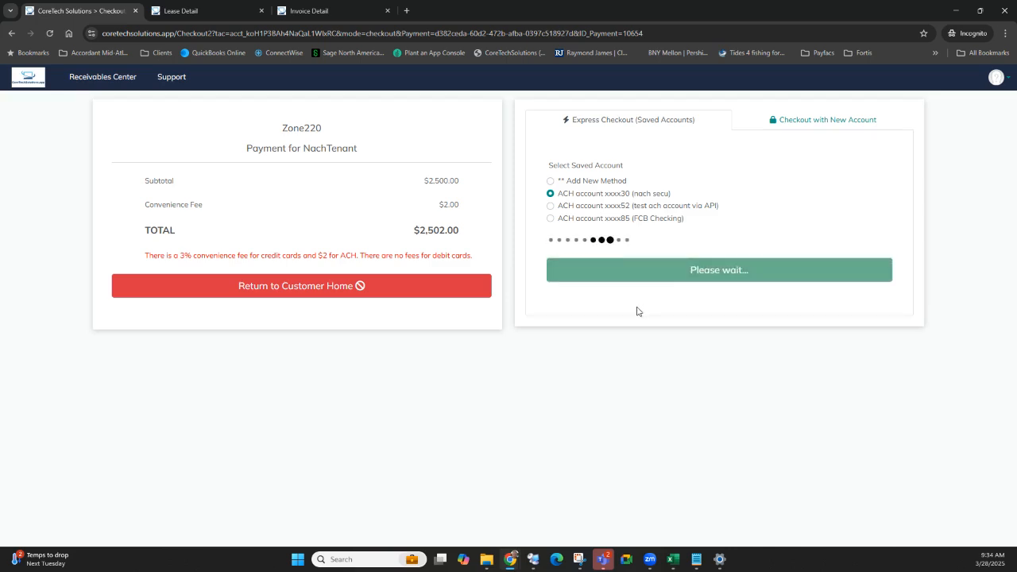
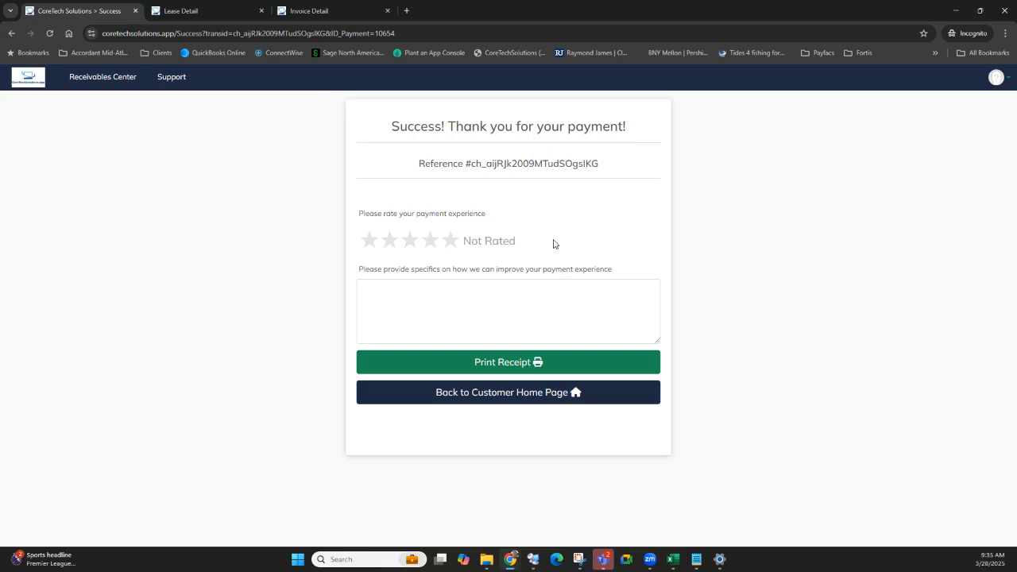
Step: Return to the customer home page and review the open invoices and open balance after the payment
click(512, 394)
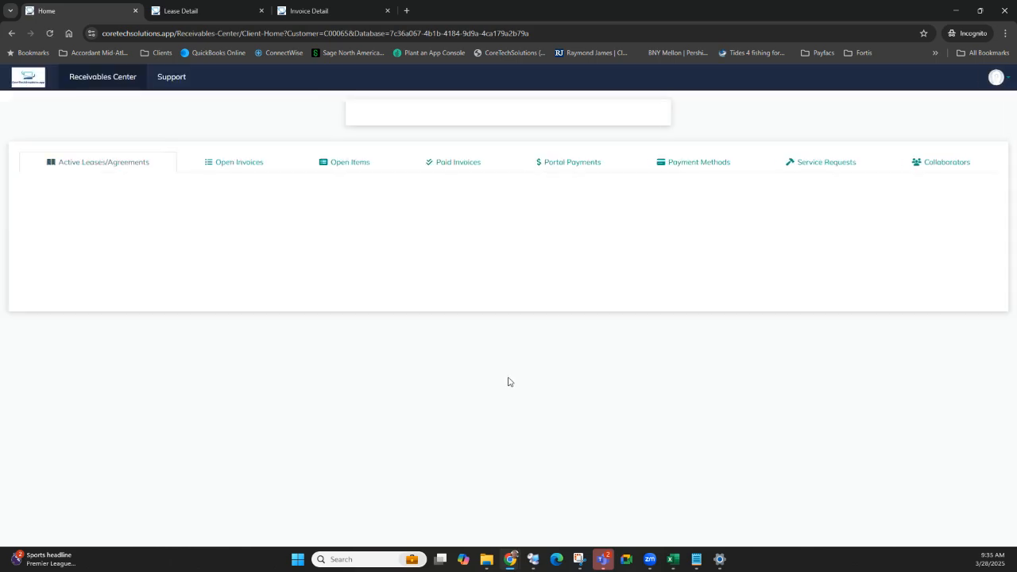
click(224, 428)
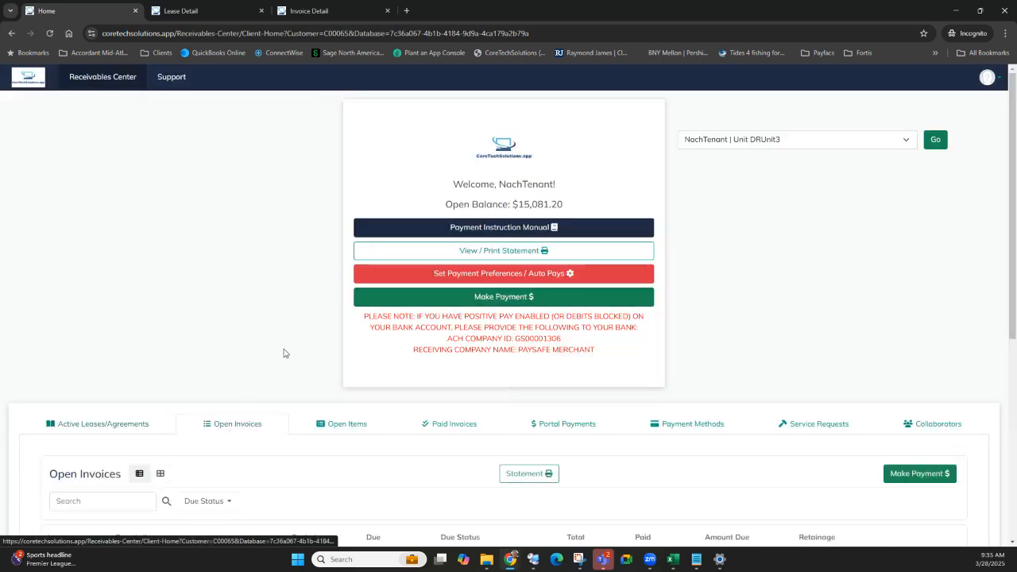
scroll(286, 352, down, 2)
scroll(405, 317, down, 2)
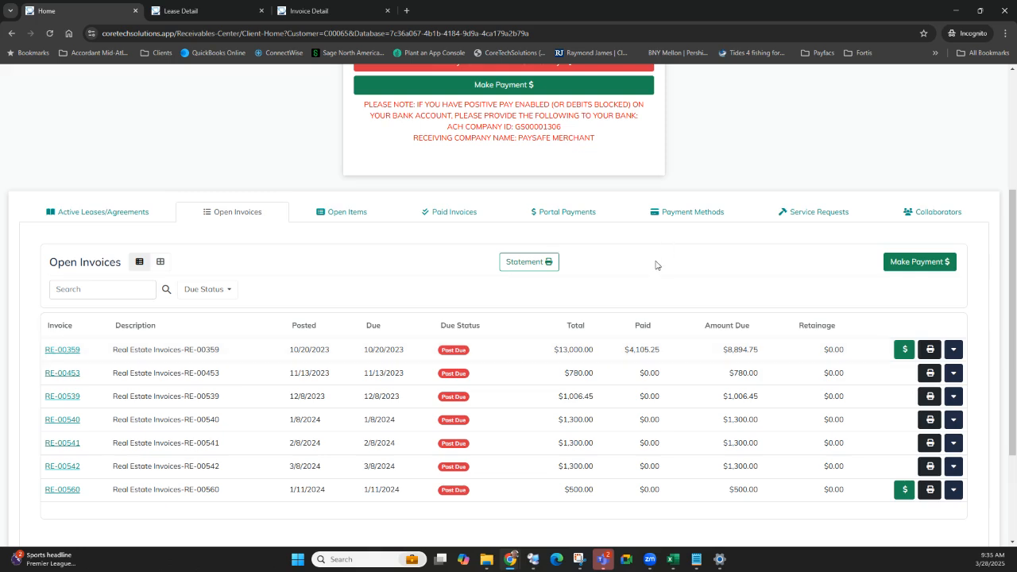
scroll(405, 286, up, 2)
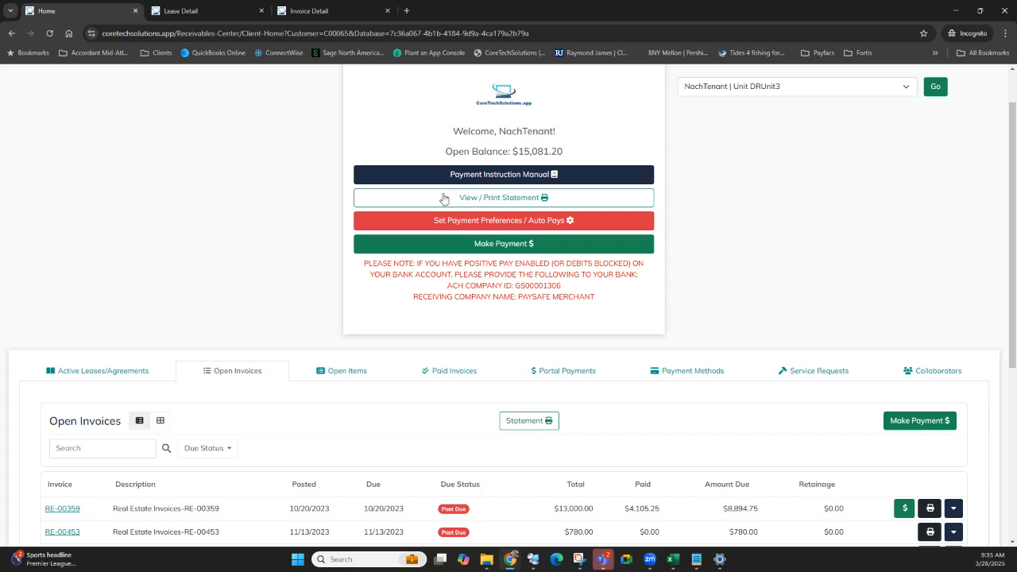
Step: Switch back to the management portal window and review the payments listed in the Payment Center
click(958, 9)
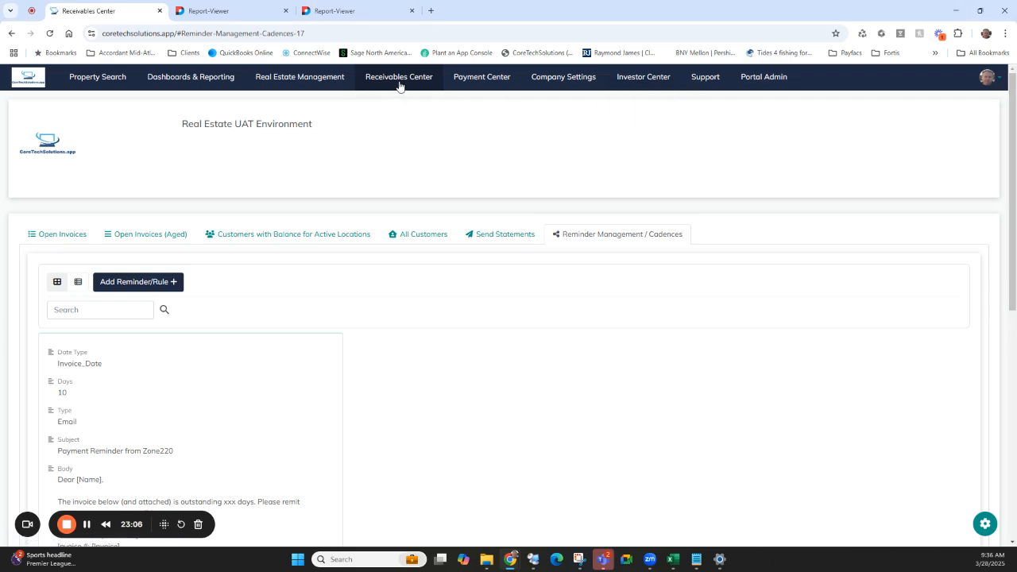
click(473, 80)
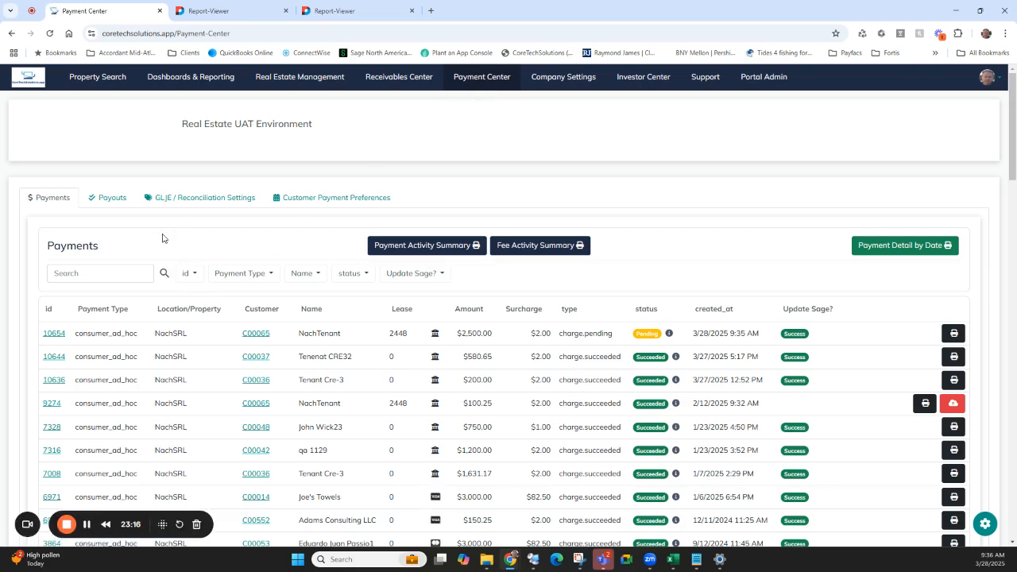
scroll(161, 236, down, 1)
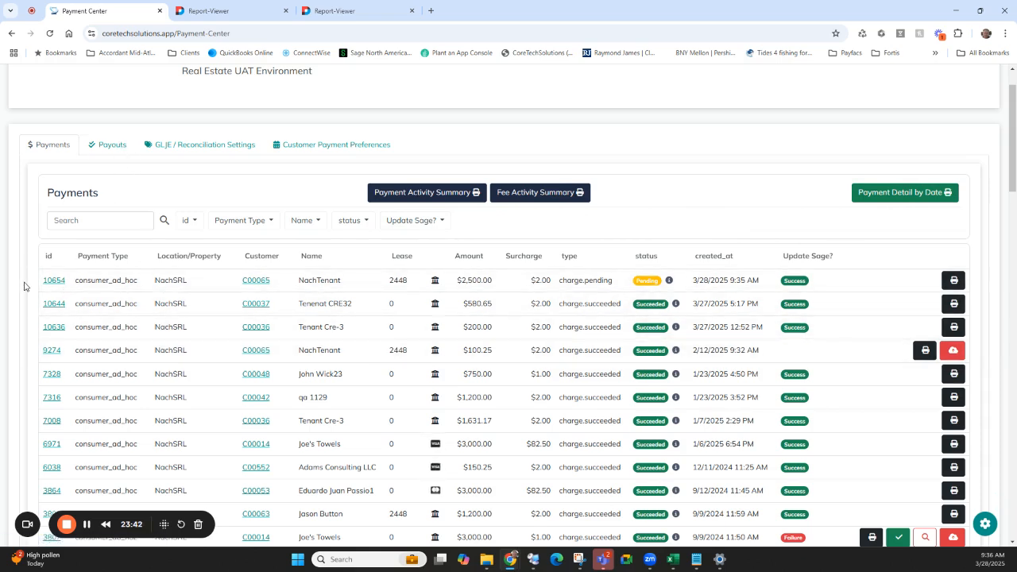
Step: Examine the transactions within the NachSRL payout of 1/25/2025, mark that payout for reconciliation, and close its details
click(116, 152)
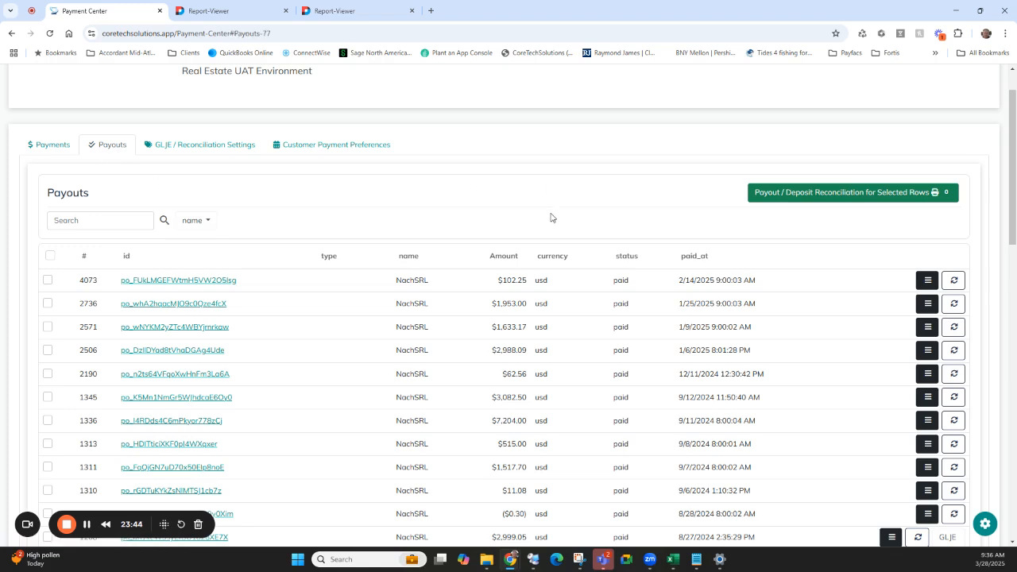
click(927, 303)
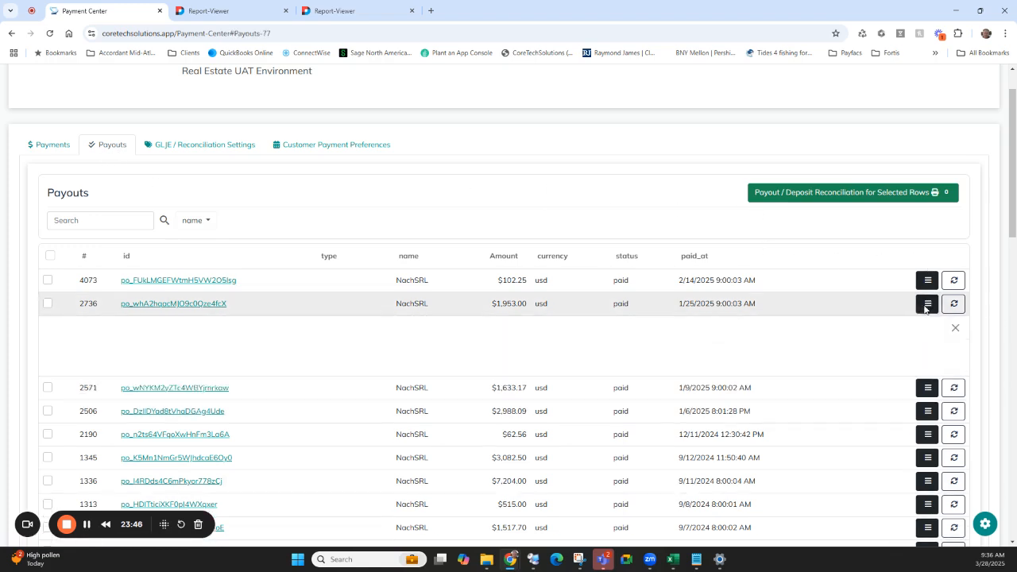
scroll(585, 202, down, 1)
scroll(584, 203, down, 2)
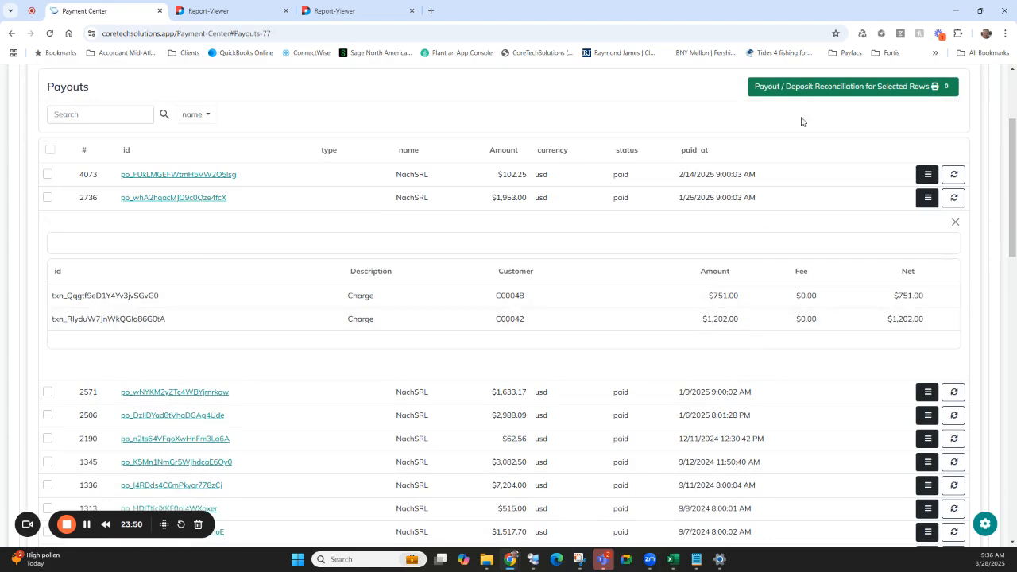
click(48, 197)
click(954, 221)
scroll(453, 199, up, 2)
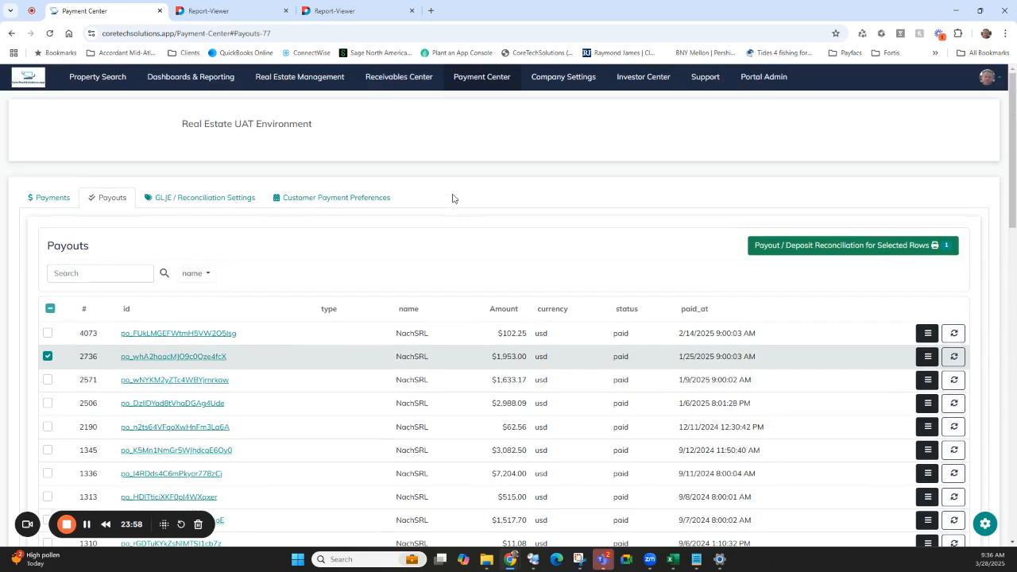
Step: Review the Customer Payment Preferences list with each lease's preference, fixed amount, payment day and start date
click(338, 202)
scroll(432, 240, down, 1)
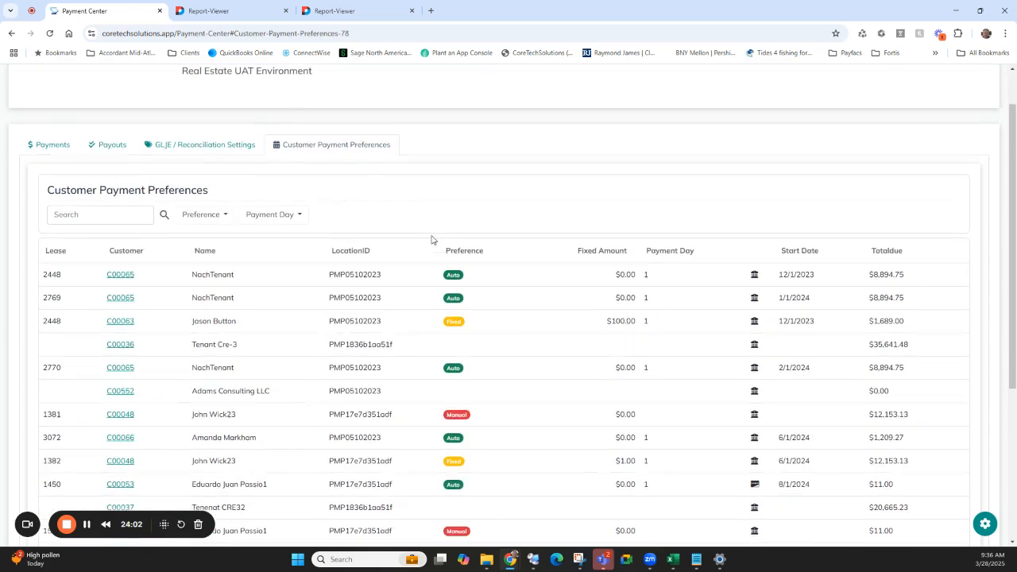
scroll(511, 208, down, 3)
scroll(532, 182, up, 2)
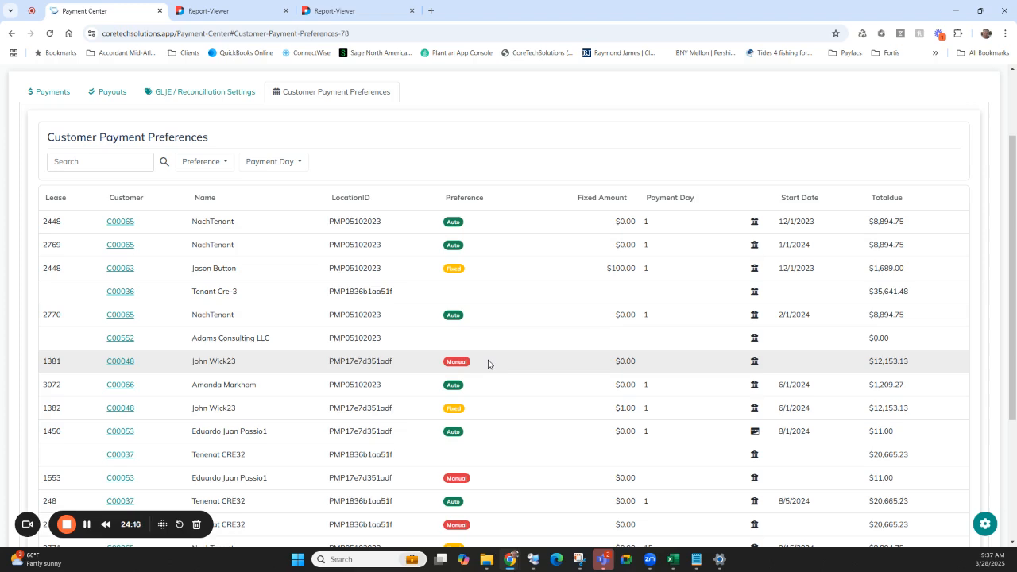
scroll(489, 364, up, 2)
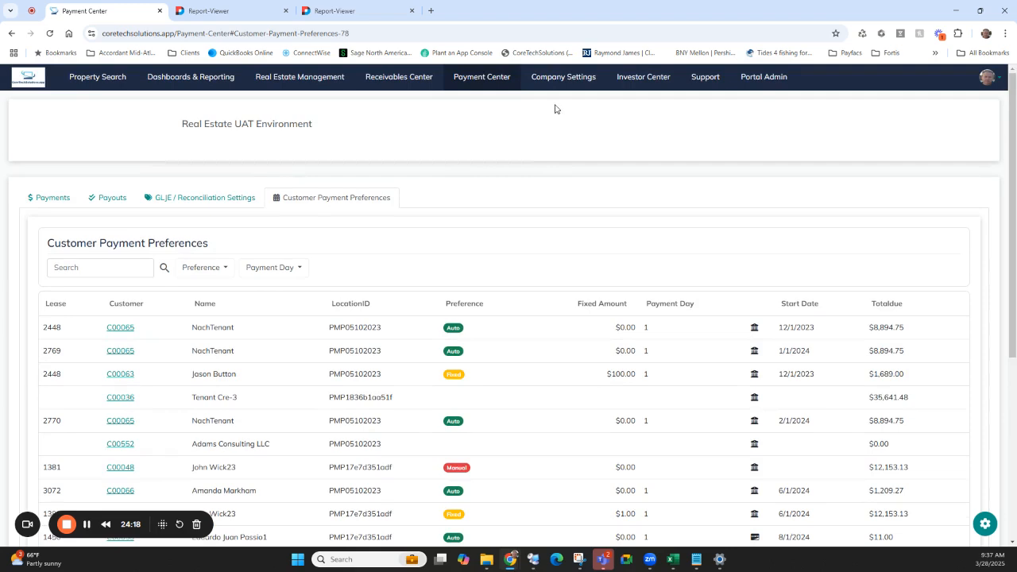
Step: Open the Company Settings, check the merchant accounts, and review the Global Settings from payment options through custom descriptions
click(560, 79)
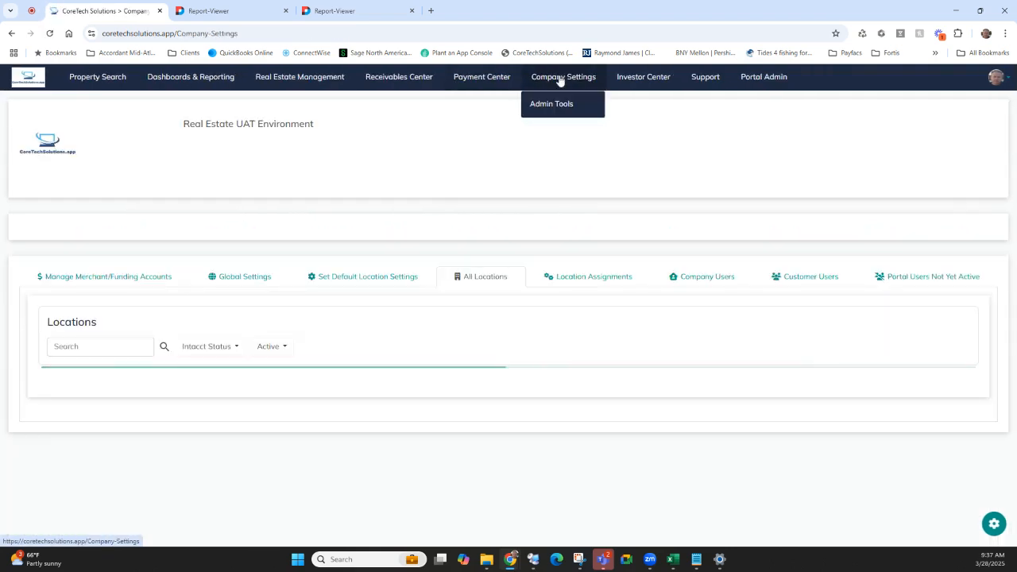
click(136, 321)
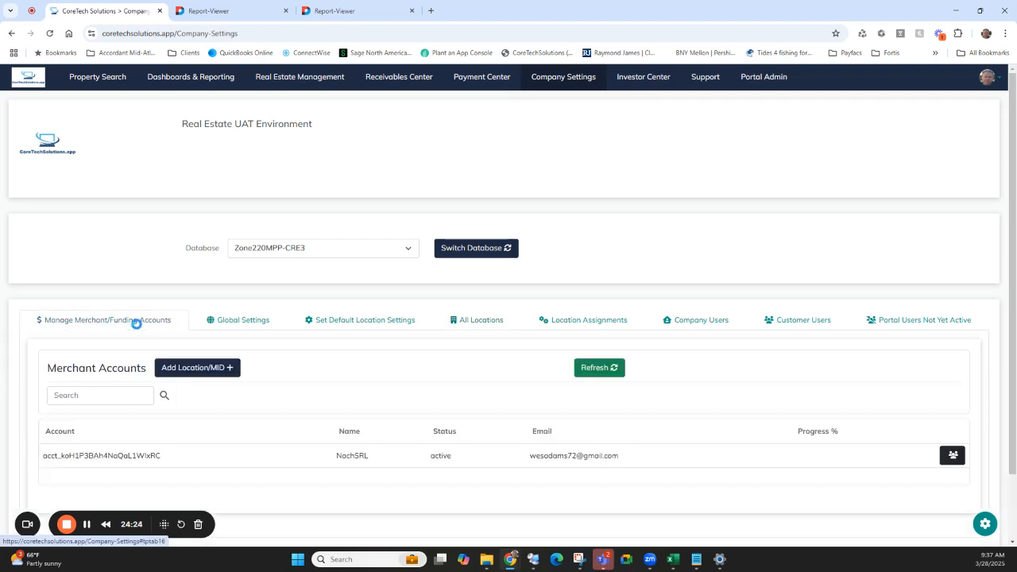
click(243, 320)
scroll(252, 325, down, 1)
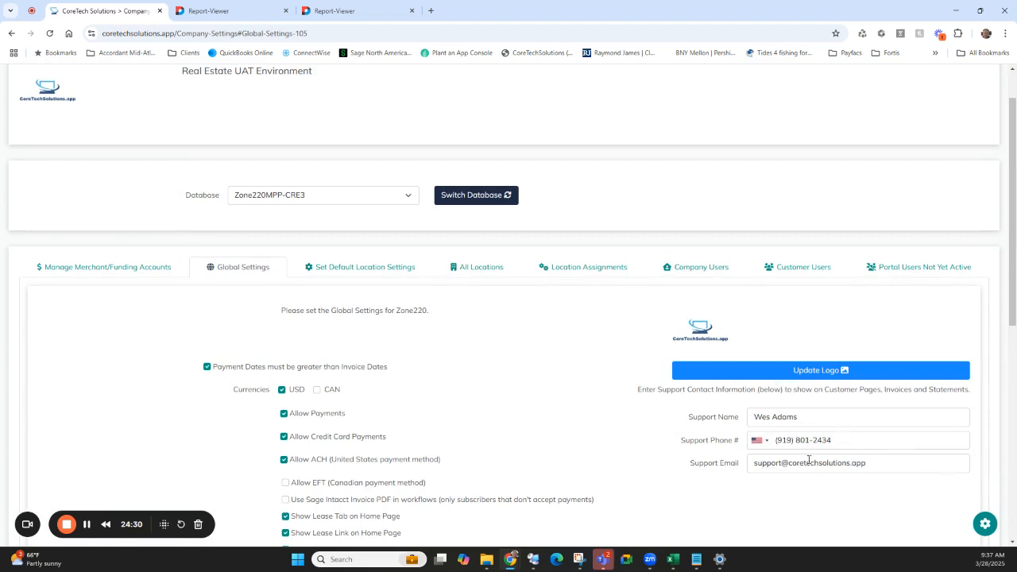
scroll(153, 336, down, 1)
scroll(153, 337, down, 1)
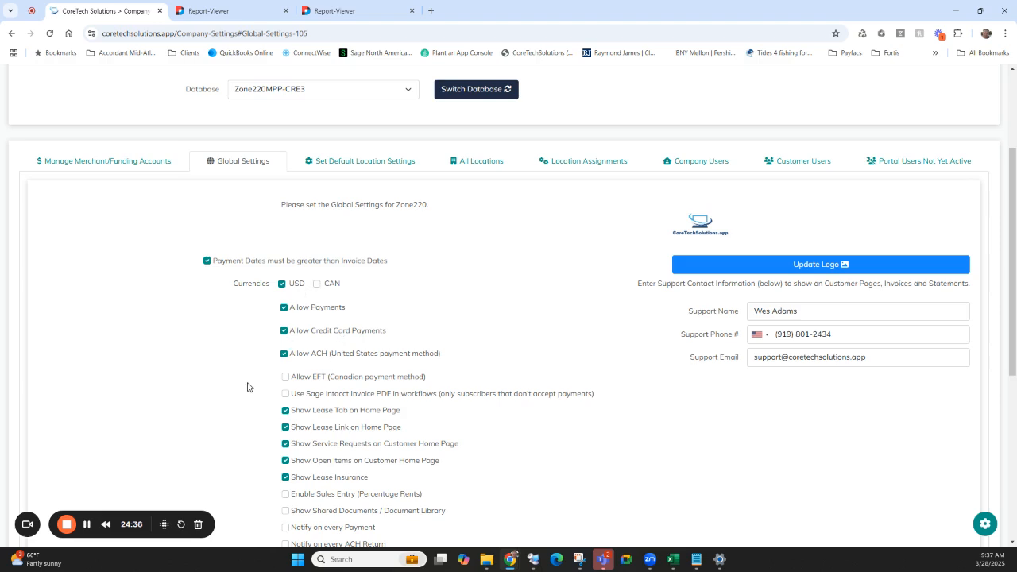
scroll(247, 386, down, 2)
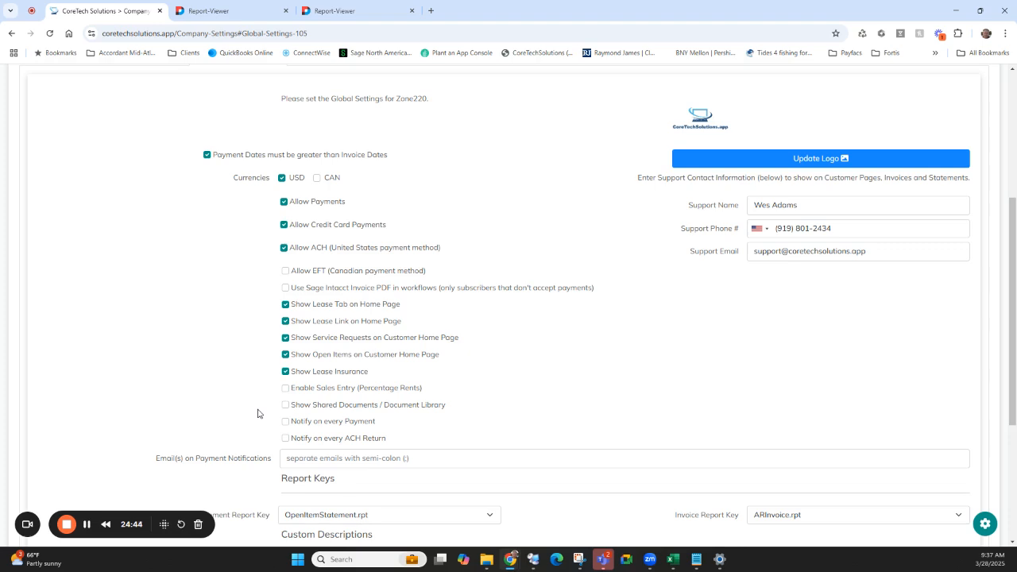
scroll(257, 413, down, 3)
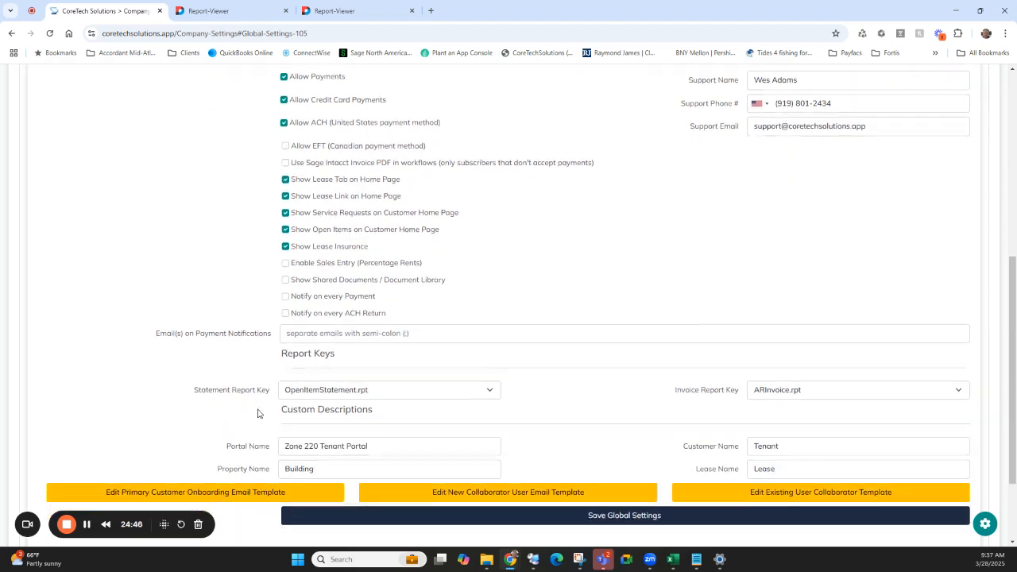
scroll(257, 413, down, 1)
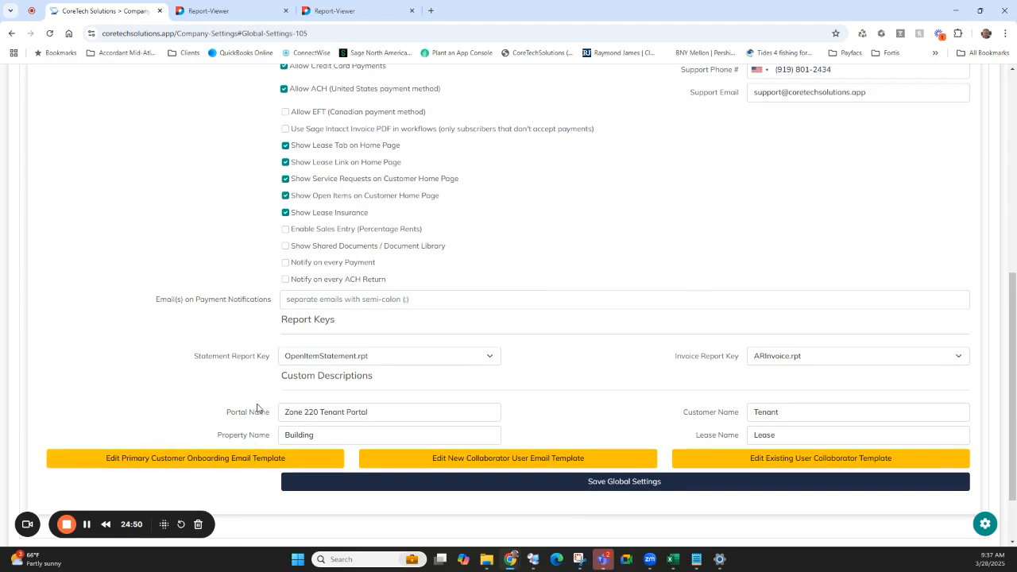
scroll(257, 408, up, 10)
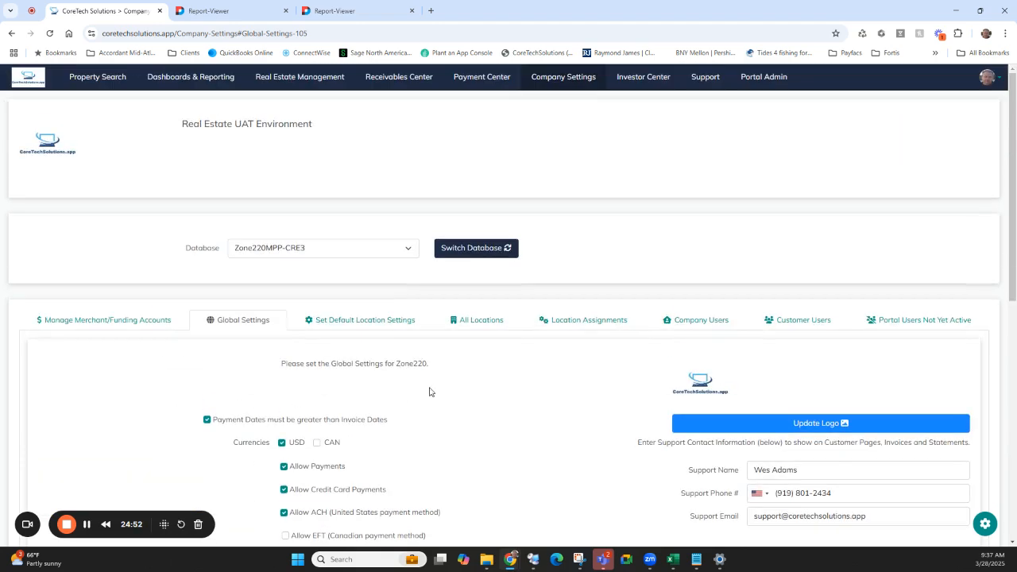
Step: Look over the default location settings and the list of all locations
click(377, 323)
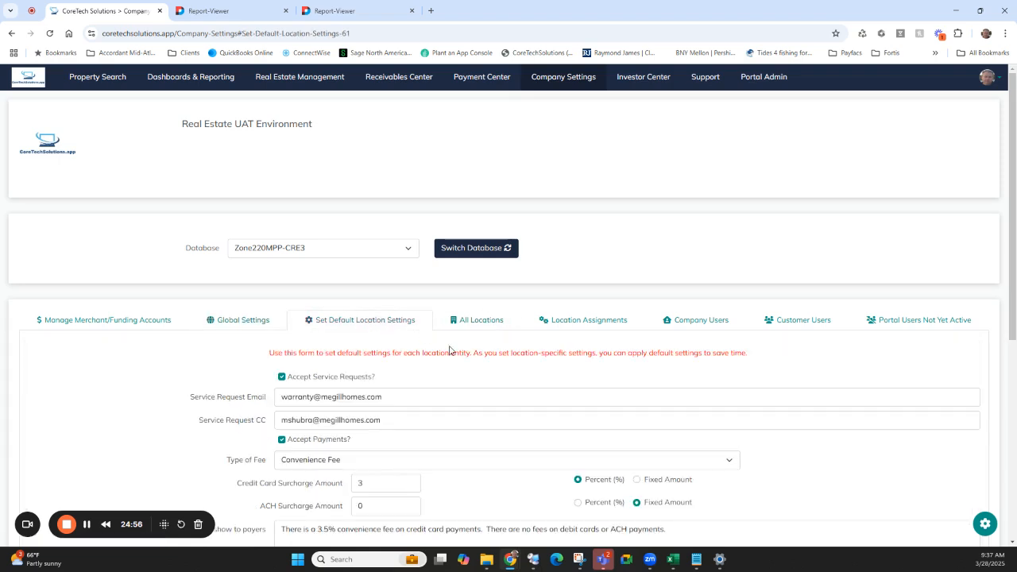
click(479, 323)
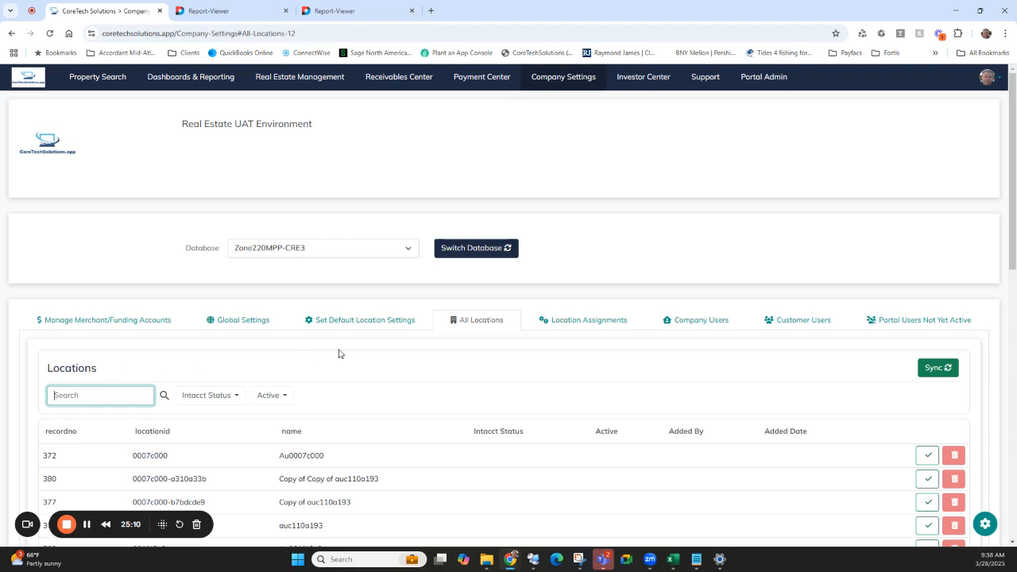
click(378, 353)
scroll(351, 365, down, 1)
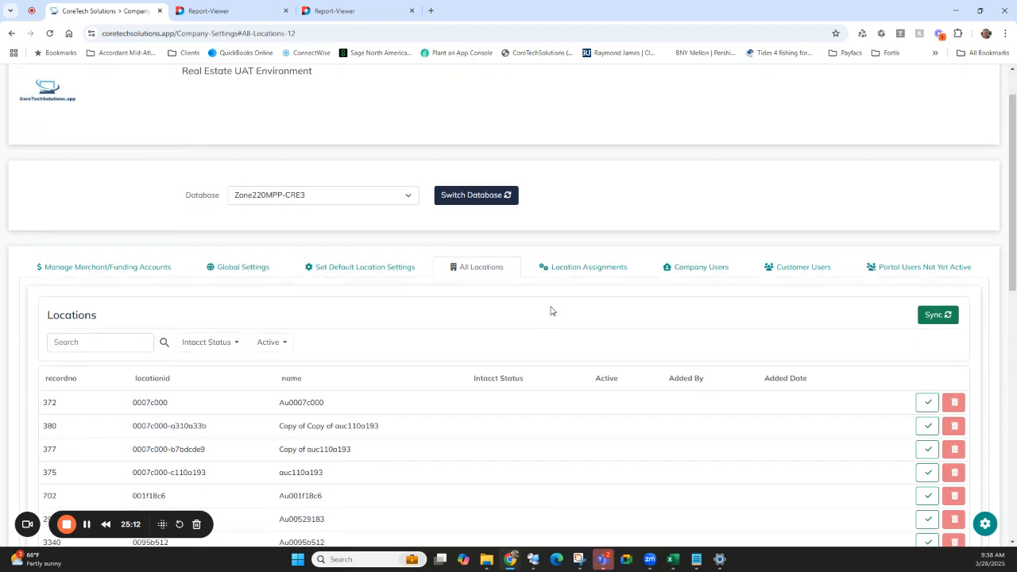
Step: Open the NachSRL location's settings from the location assignments and review its service request email and CC fields
click(563, 273)
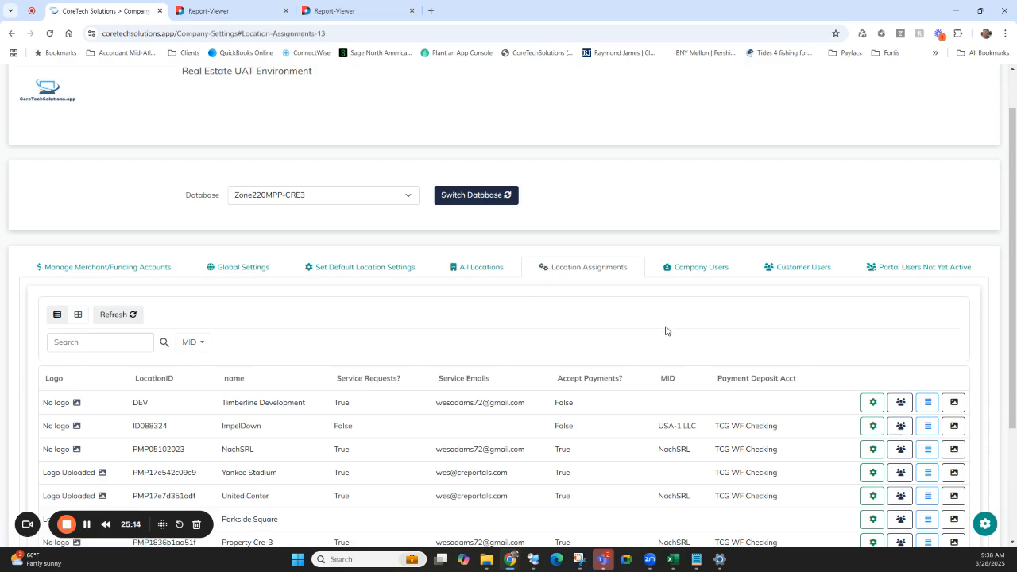
click(874, 458)
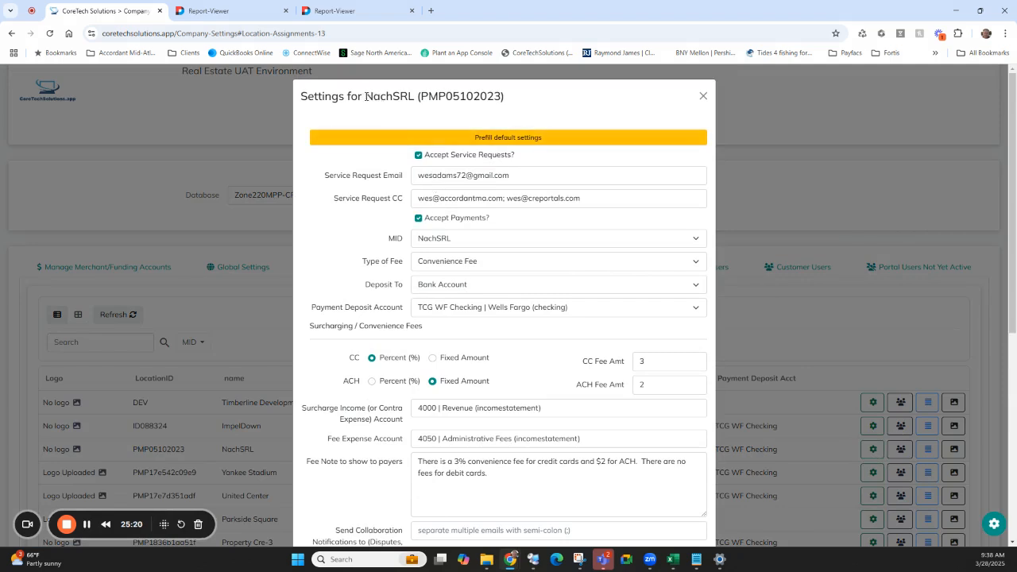
double_click(378, 98)
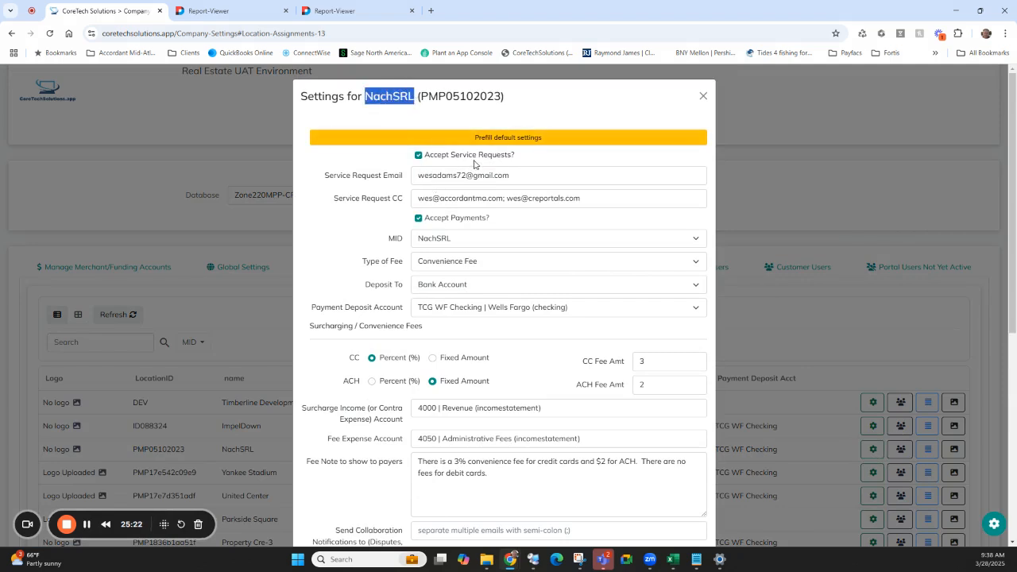
click(530, 174)
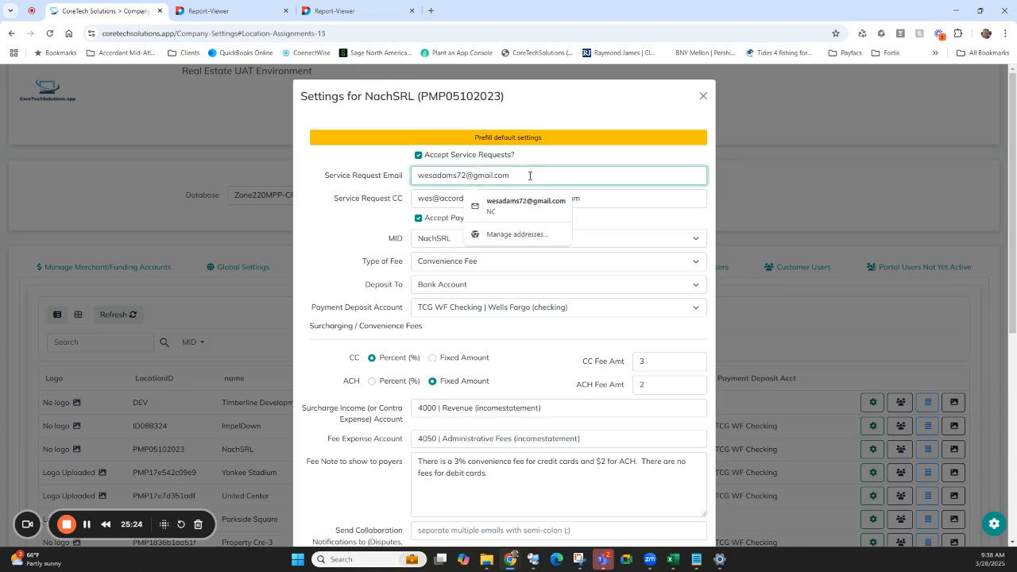
click(393, 198)
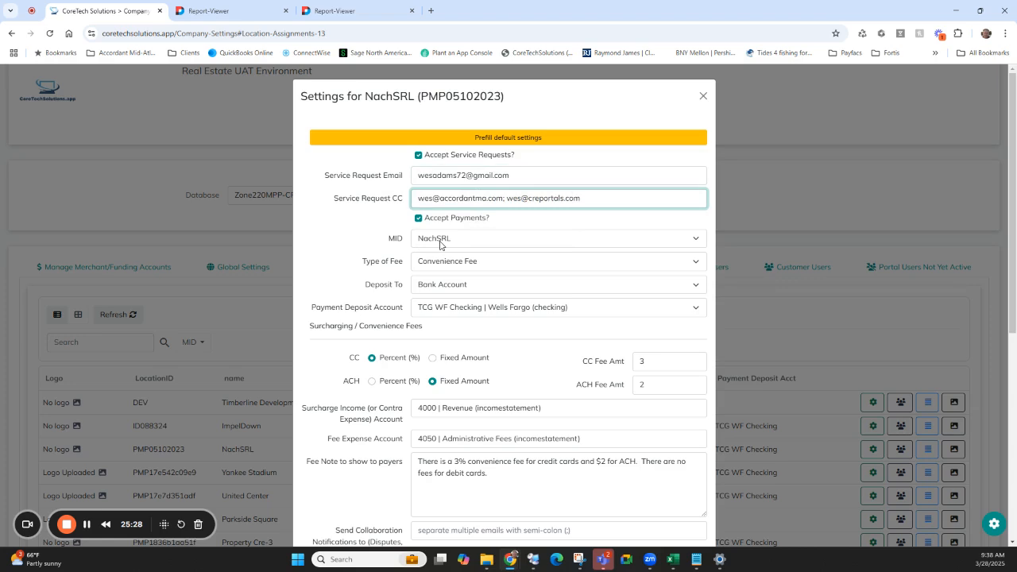
Step: Review NachSRL's credit card and ACH convenience fee settings and the fee note shown to payers
scroll(398, 252, down, 2)
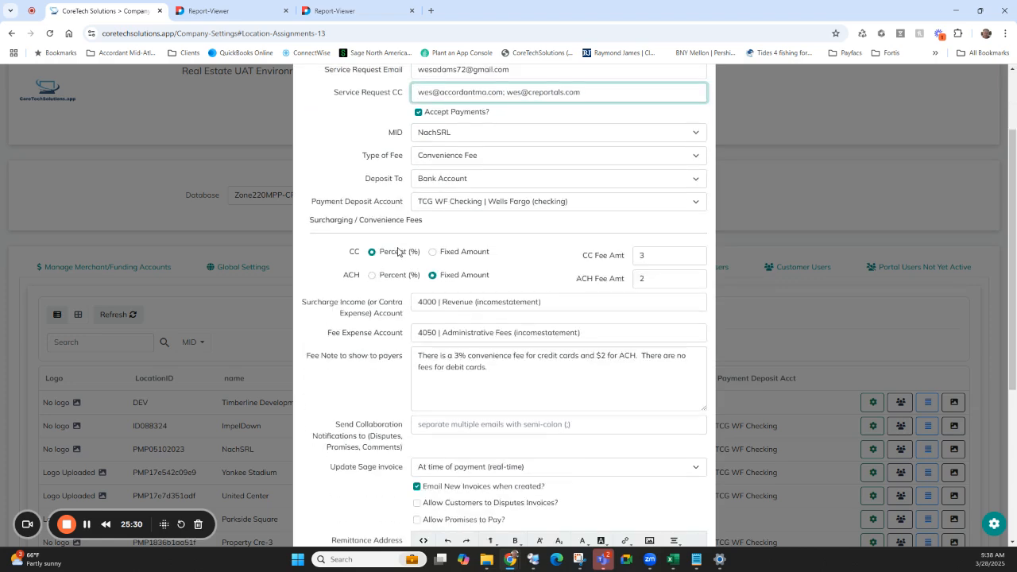
scroll(398, 252, up, 1)
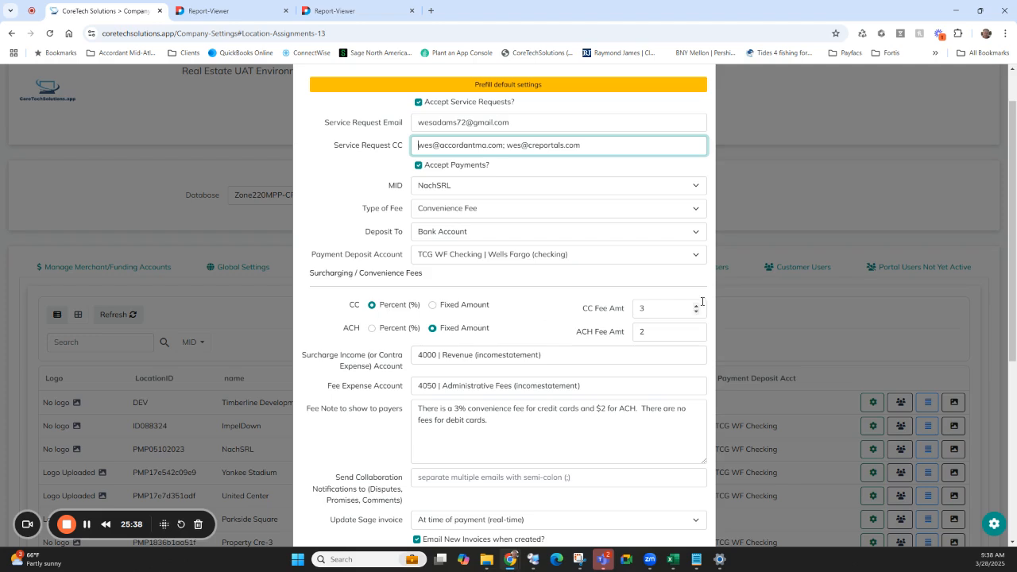
drag(665, 307, 615, 326)
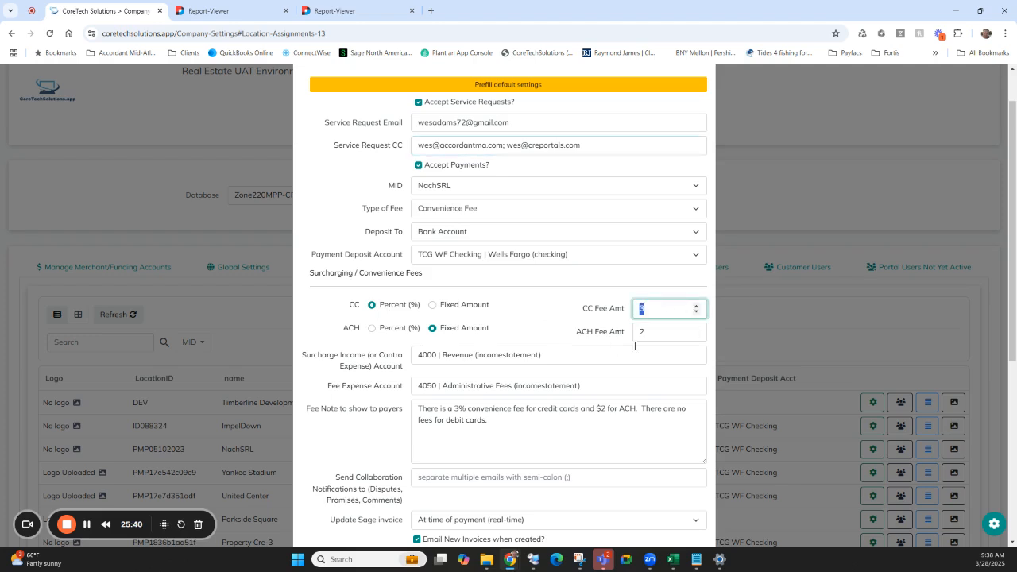
click(665, 332)
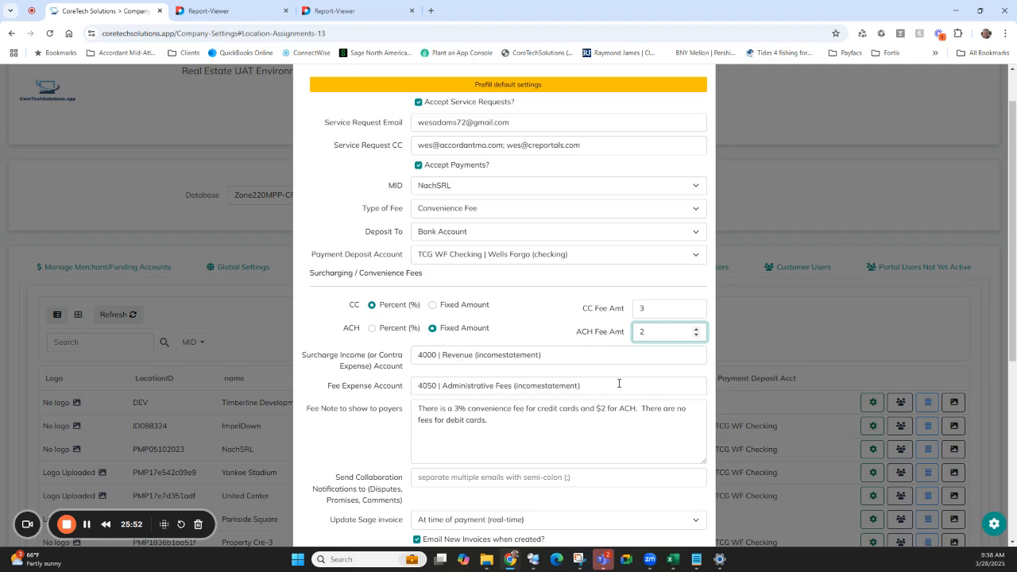
drag(549, 433, 389, 407)
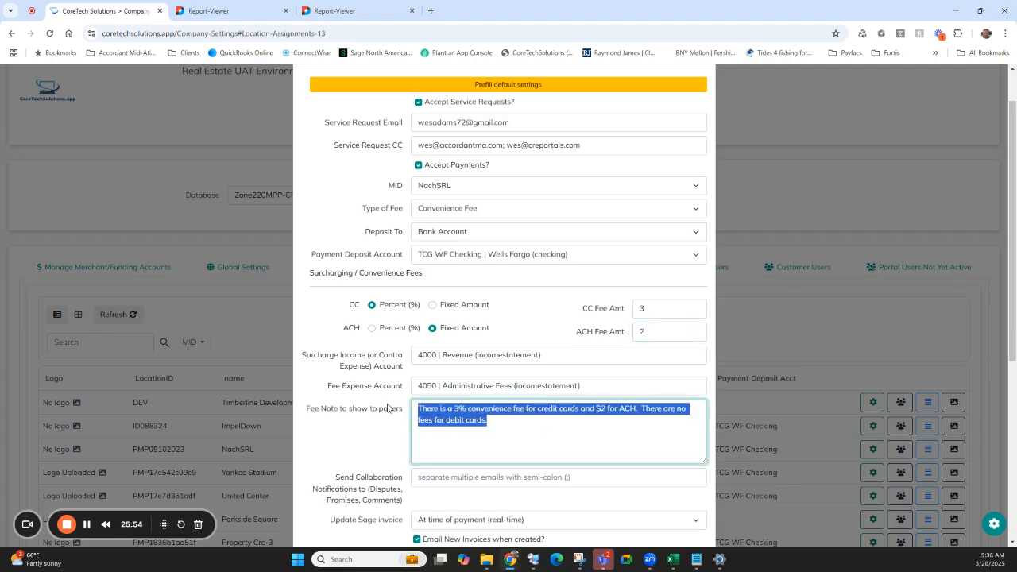
scroll(388, 408, down, 1)
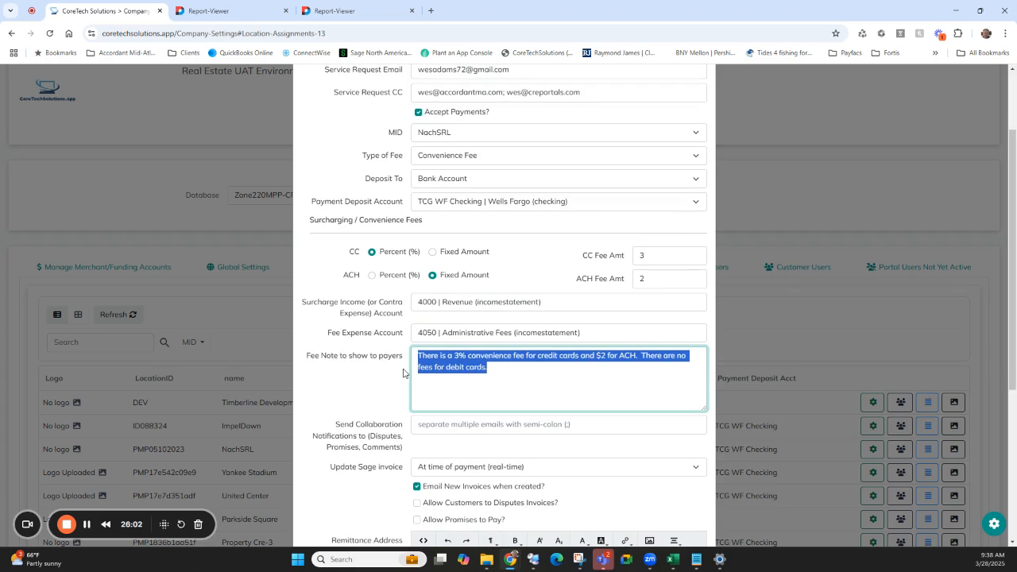
scroll(401, 374, down, 1)
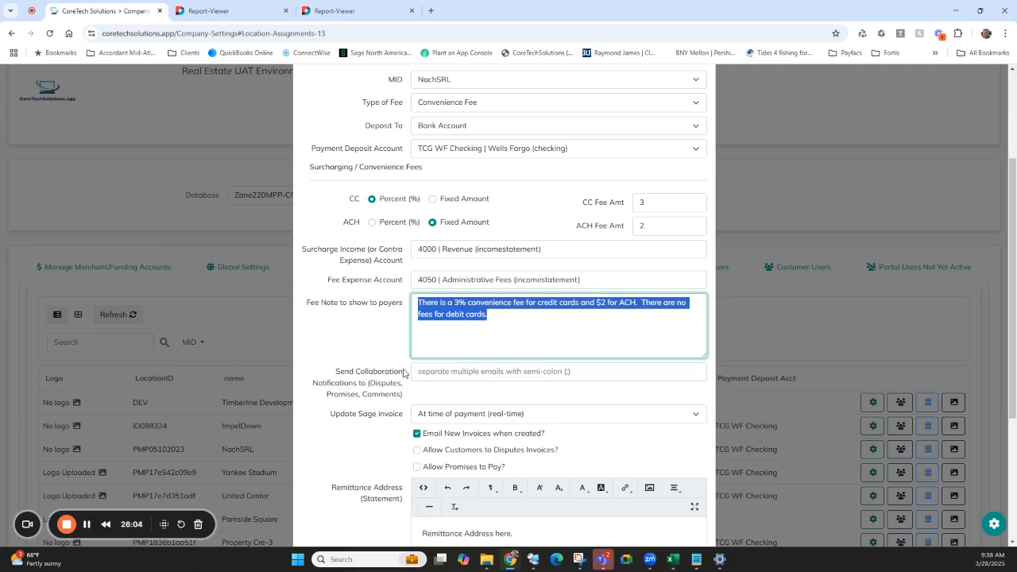
Step: Check NachSRL's Deposit To options and its remaining invoice and address settings, closing the form without saving
scroll(404, 373, up, 1)
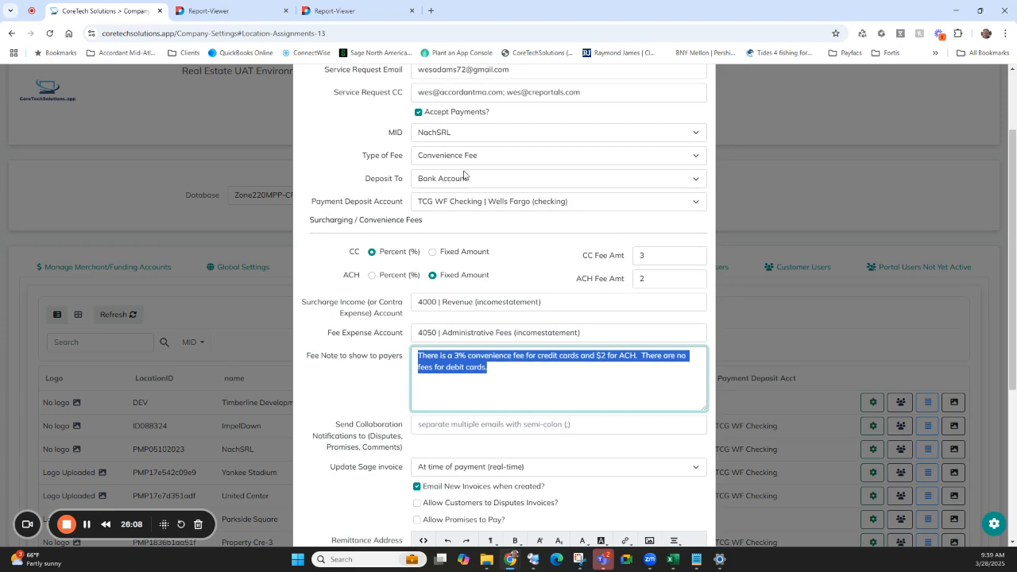
click(453, 182)
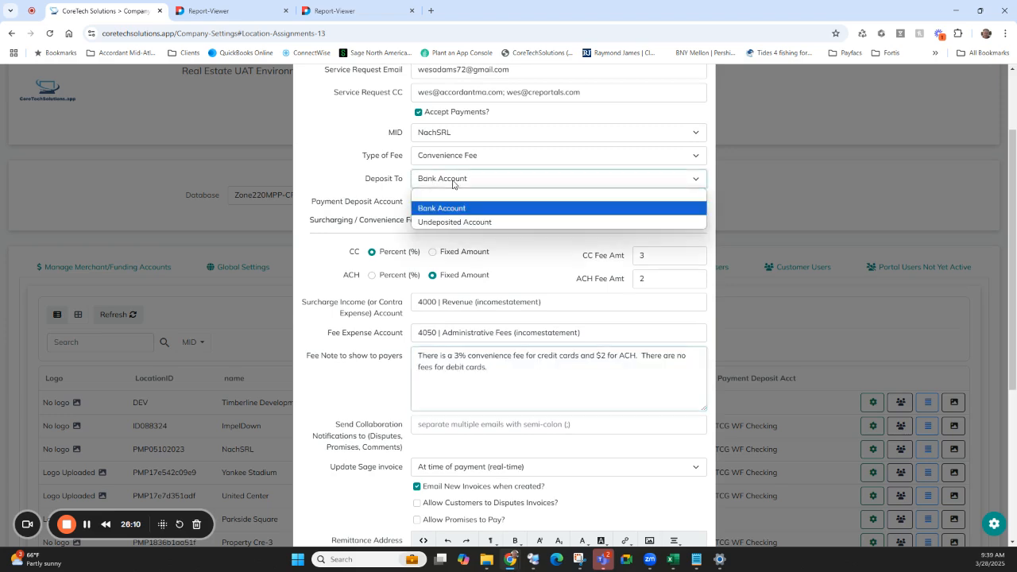
click(453, 182)
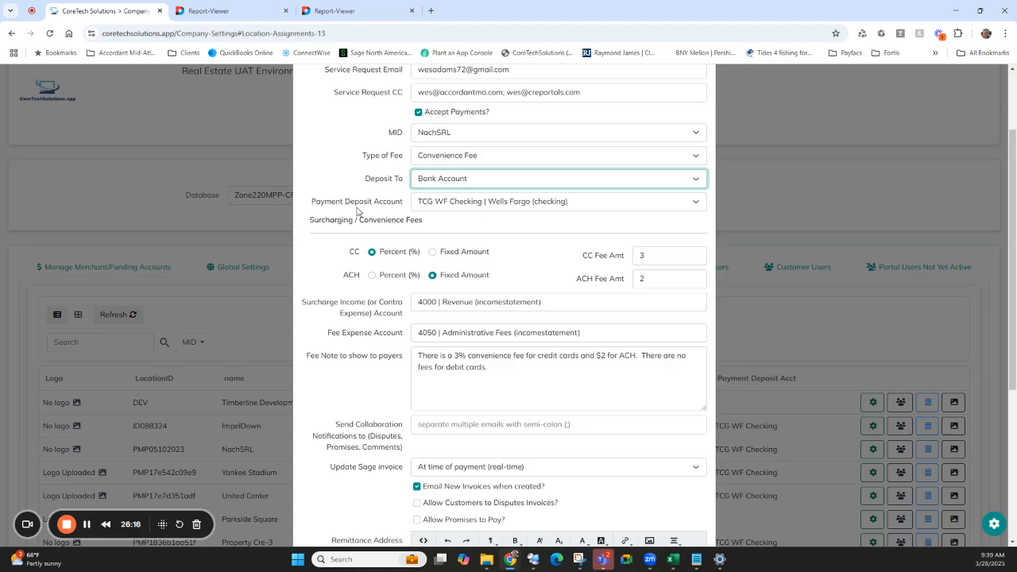
scroll(377, 215, down, 4)
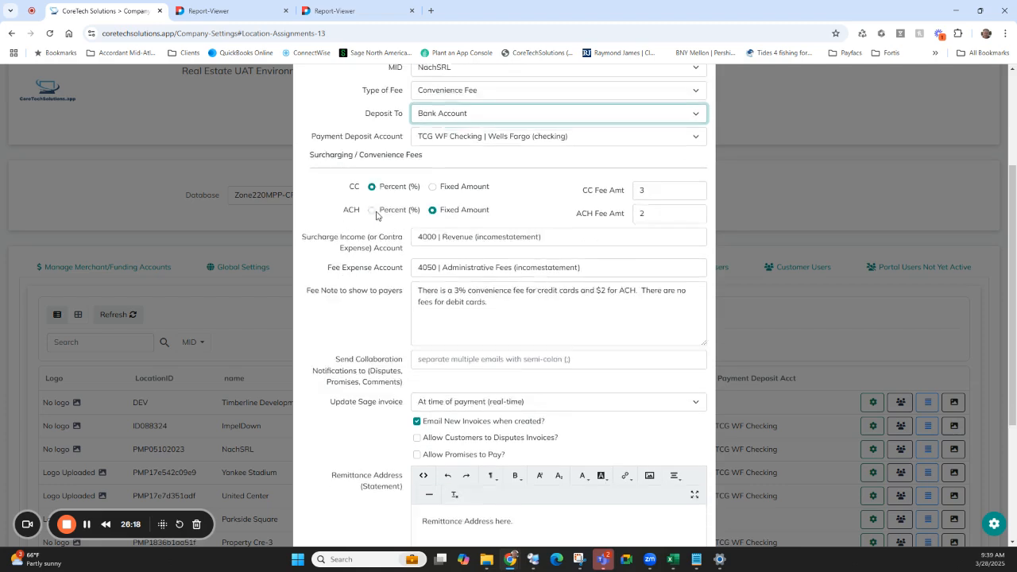
click(549, 306)
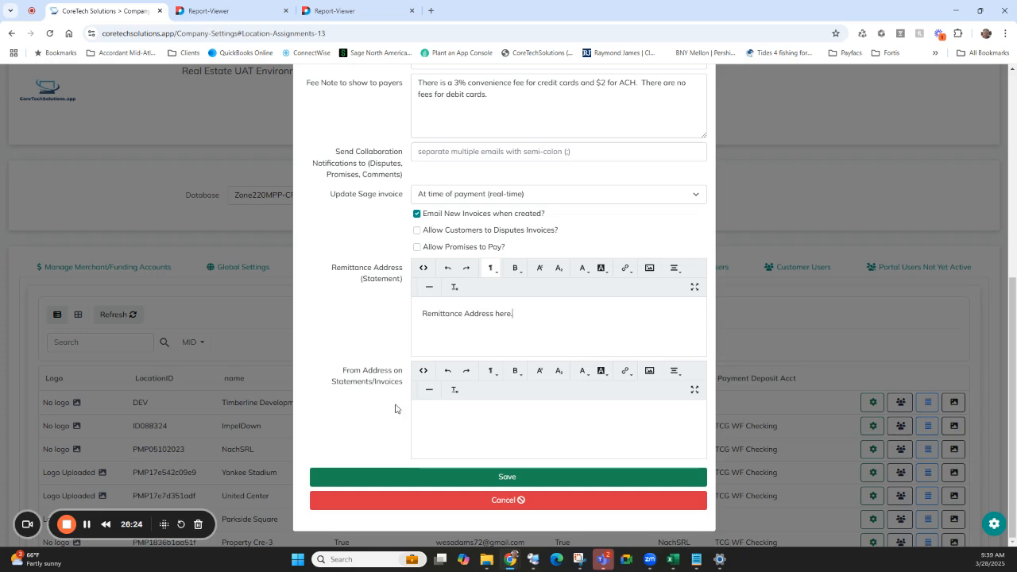
scroll(395, 408, up, 1)
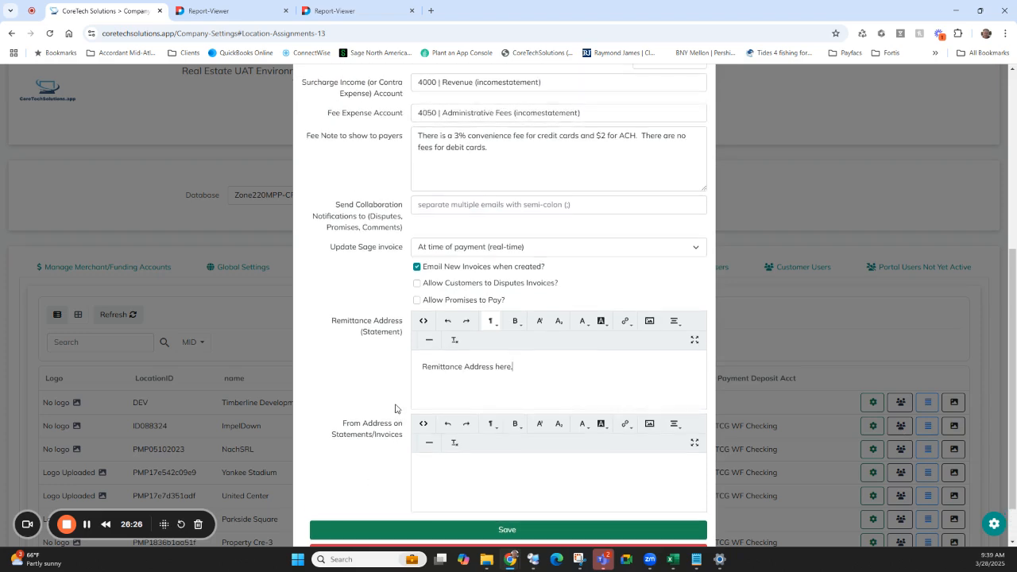
scroll(556, 238, up, 5)
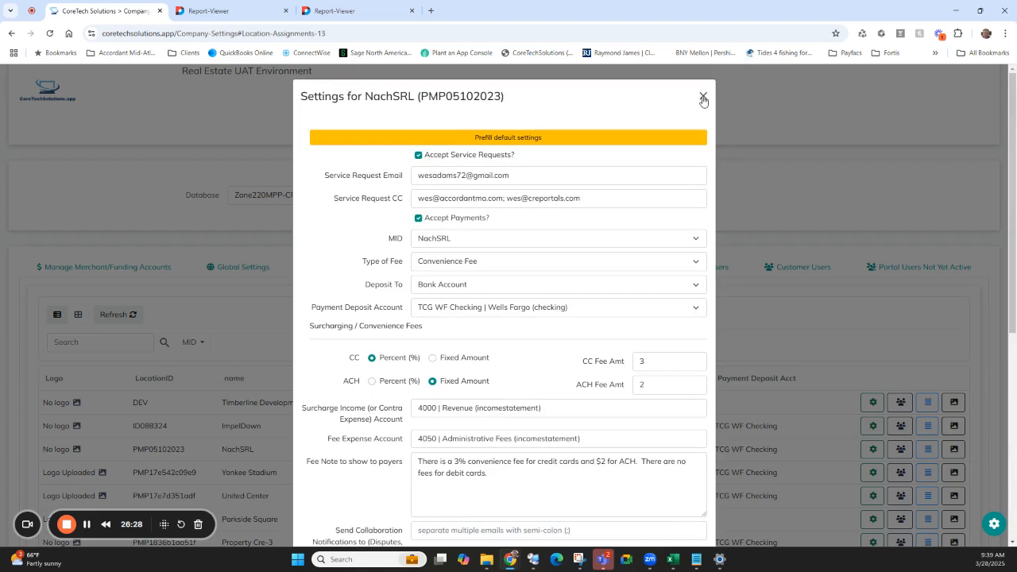
click(703, 97)
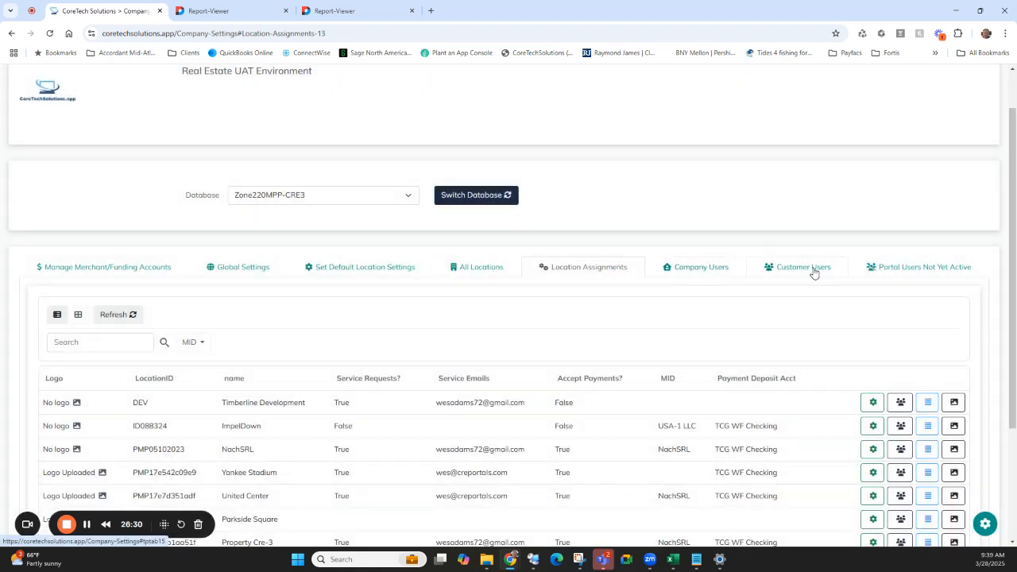
Step: Show the customer users and sort them by email in descending order
click(814, 273)
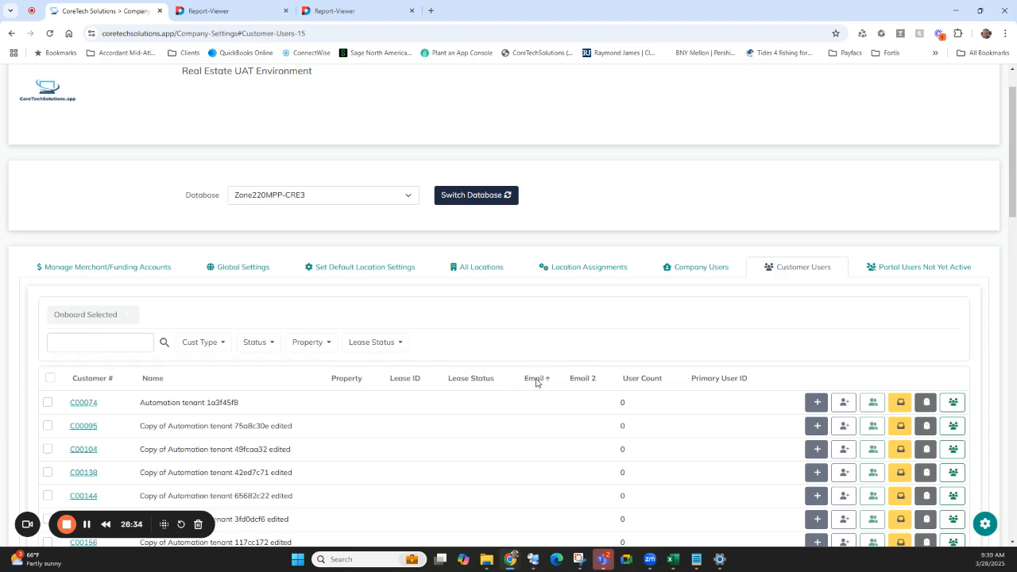
click(536, 383)
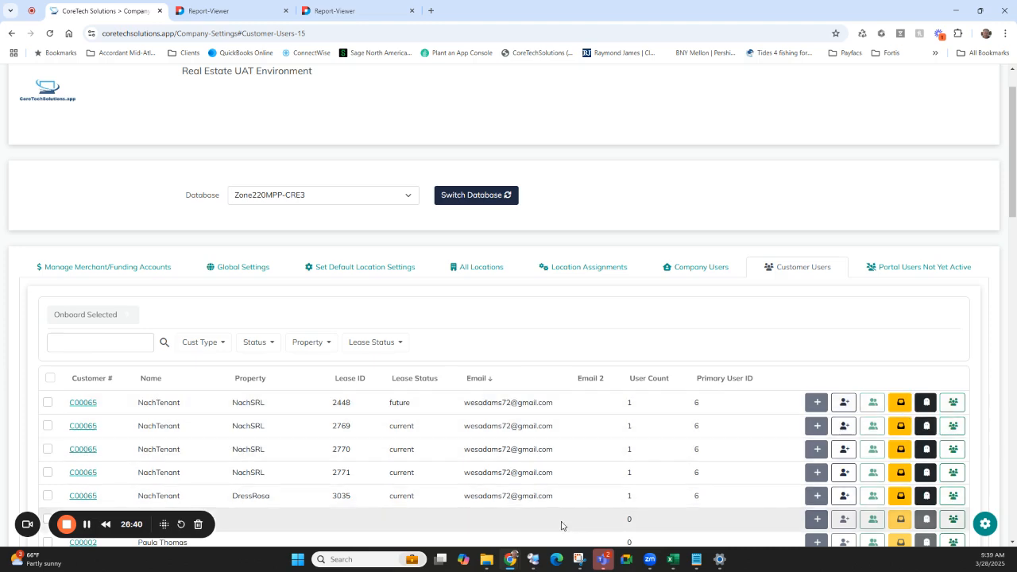
scroll(560, 517, down, 1)
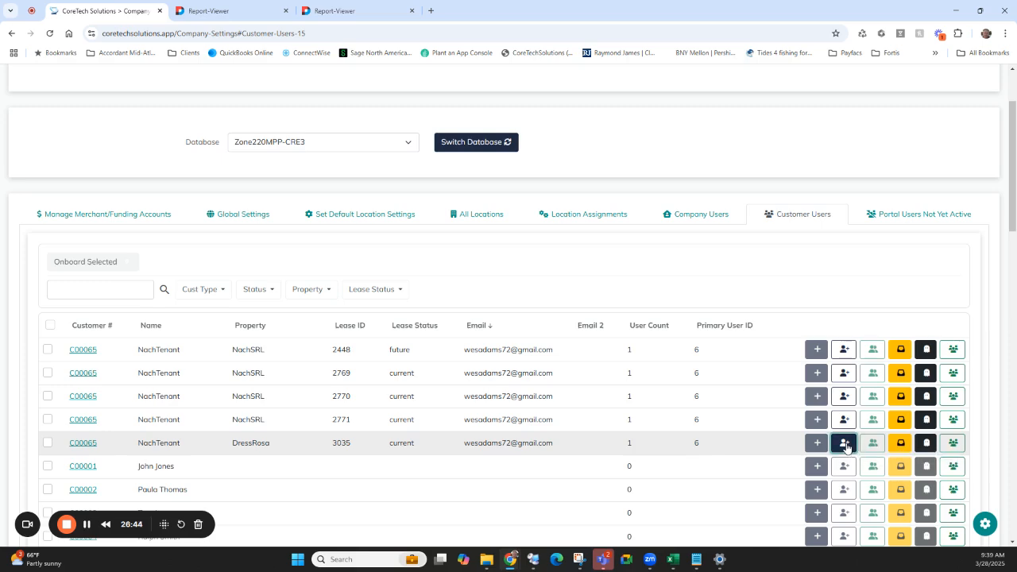
Step: Review the onboarding form and welcome email for NachTenant's DressRosa lease, closing it without registering the user
click(844, 445)
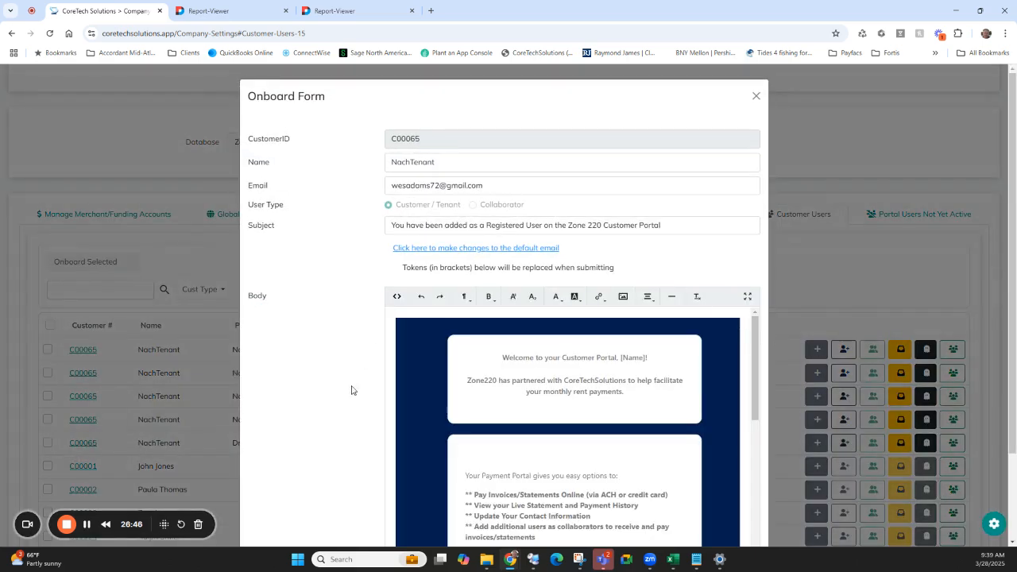
scroll(369, 346, down, 2)
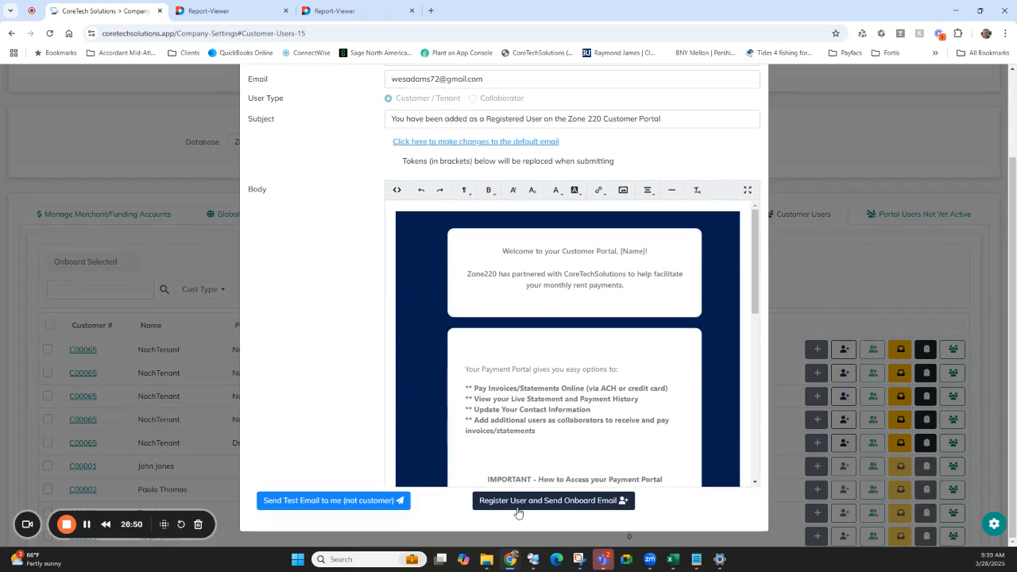
scroll(717, 165, up, 2)
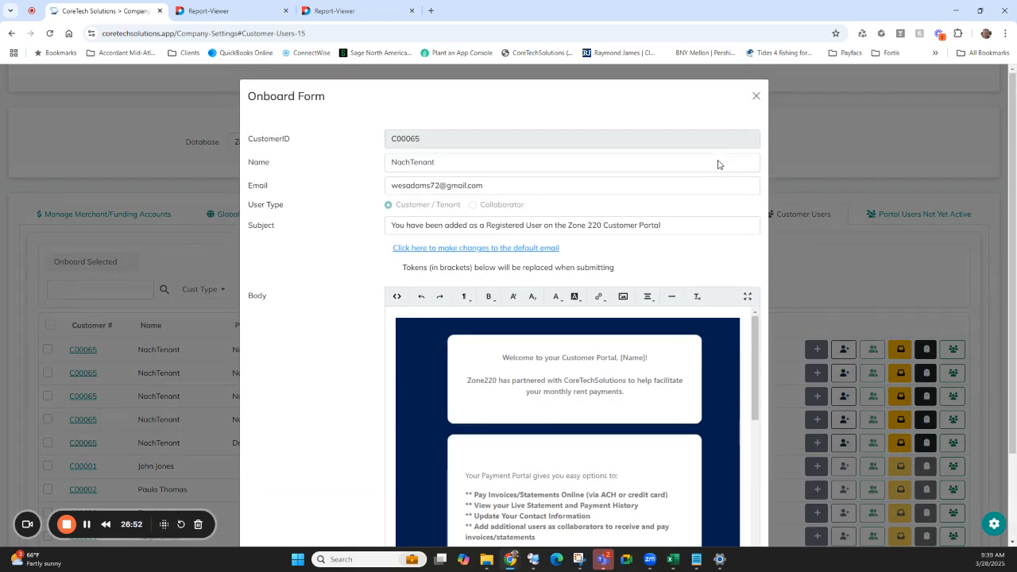
click(756, 96)
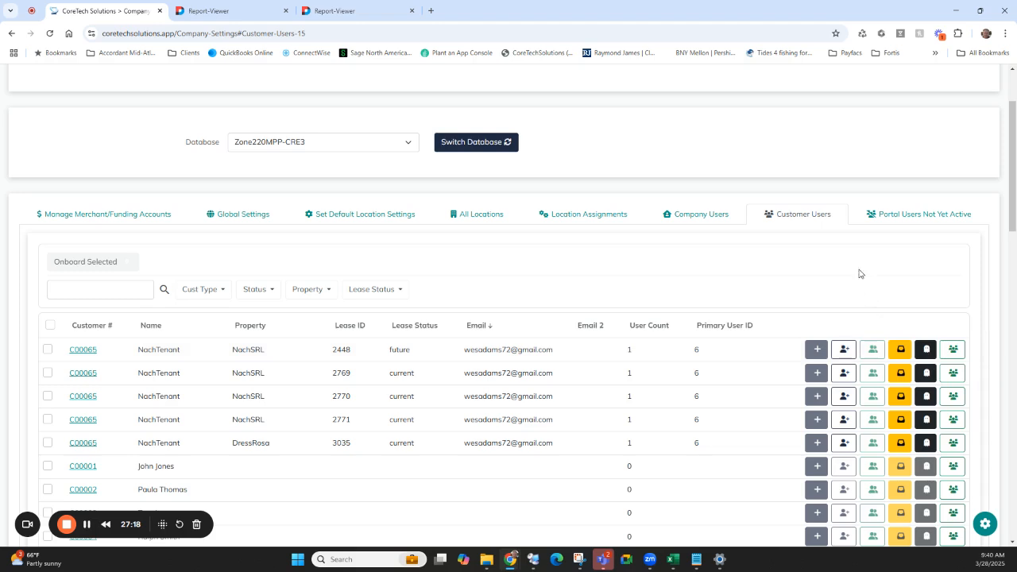
scroll(829, 279, up, 2)
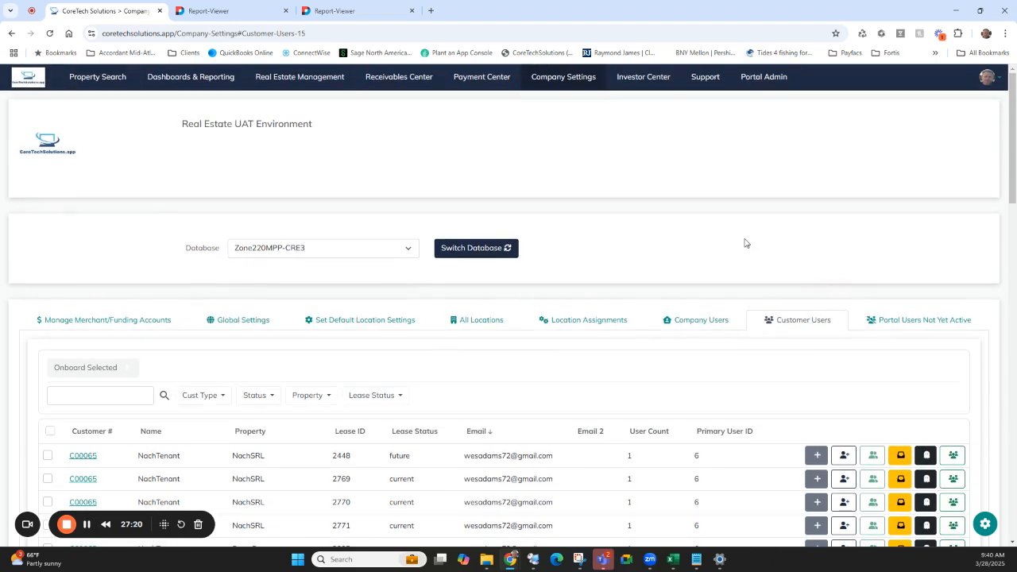